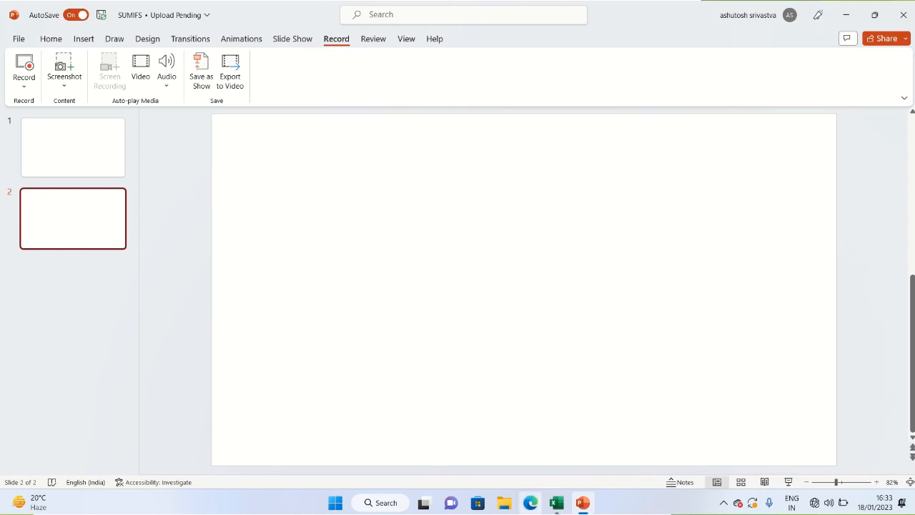
# - Switch to the AMOUNT2 workbook in Excel and look over the sales table from its last rows back to the header
pyautogui.click(557, 505)
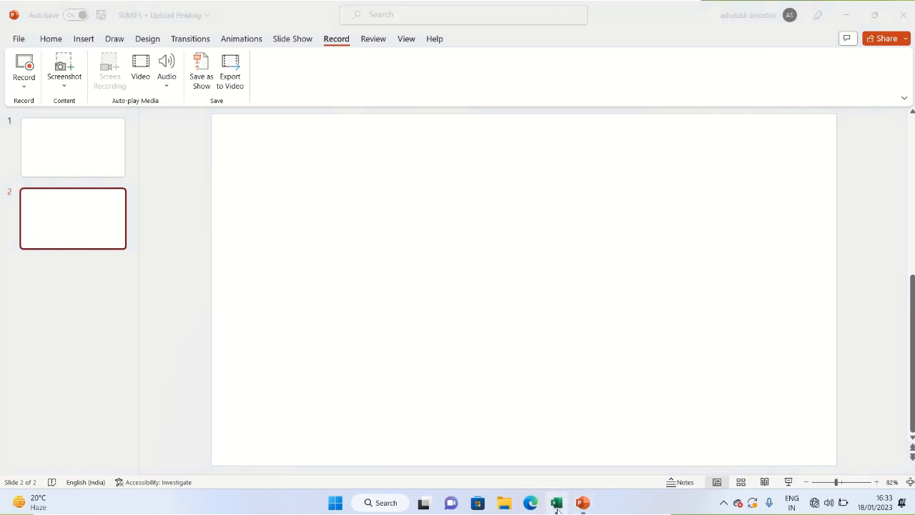
pyautogui.scroll(-3, 909, 267)
pyautogui.scroll(-5, 910, 267)
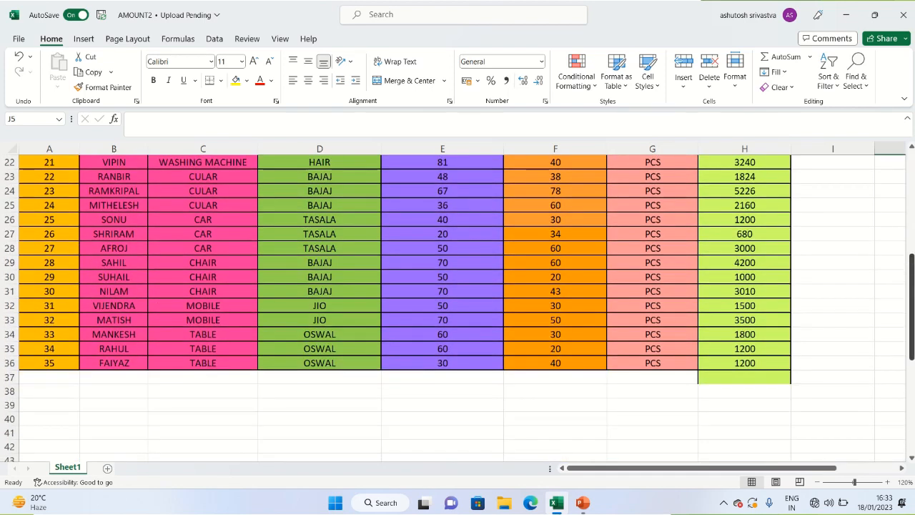
pyautogui.rightClick(912, 256)
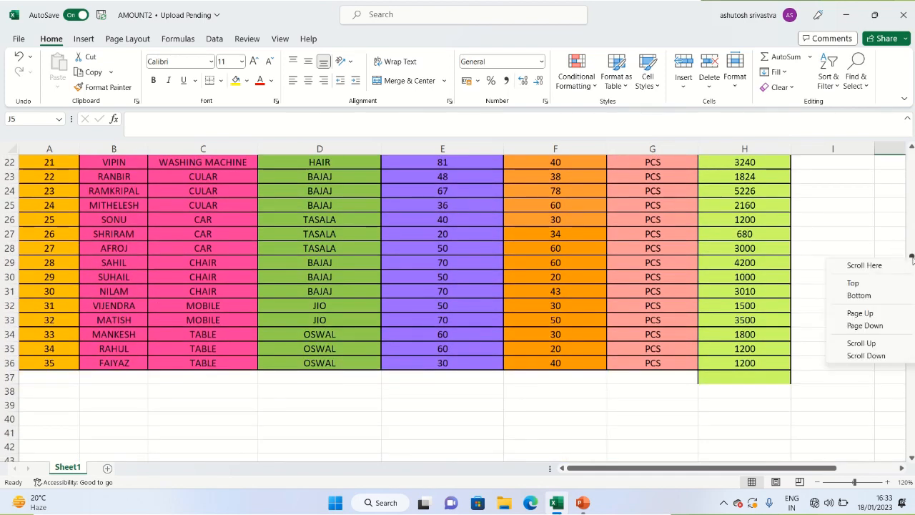
pyautogui.click(912, 251)
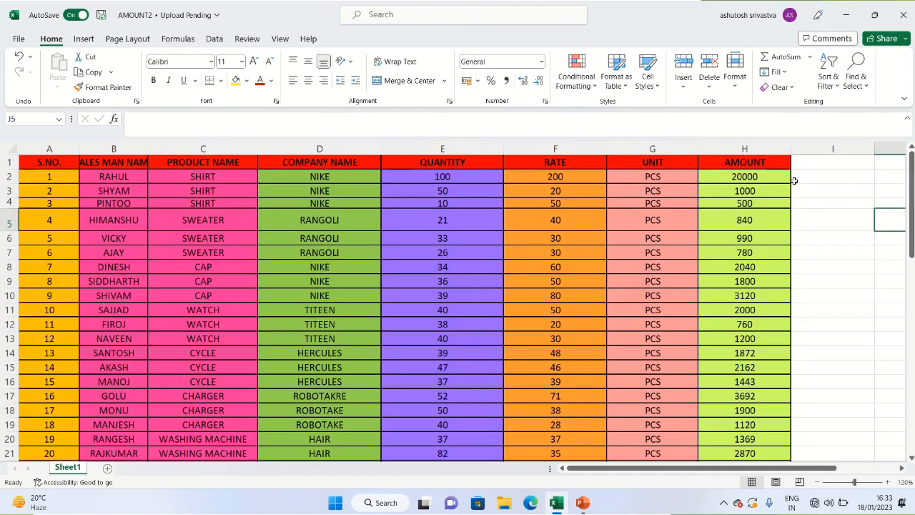
# - Sum the AMOUNT column from H2 to H36 into H37 with the automatic sum, and clear that total again
pyautogui.moveTo(765, 177); pyautogui.dragTo(737, 437)
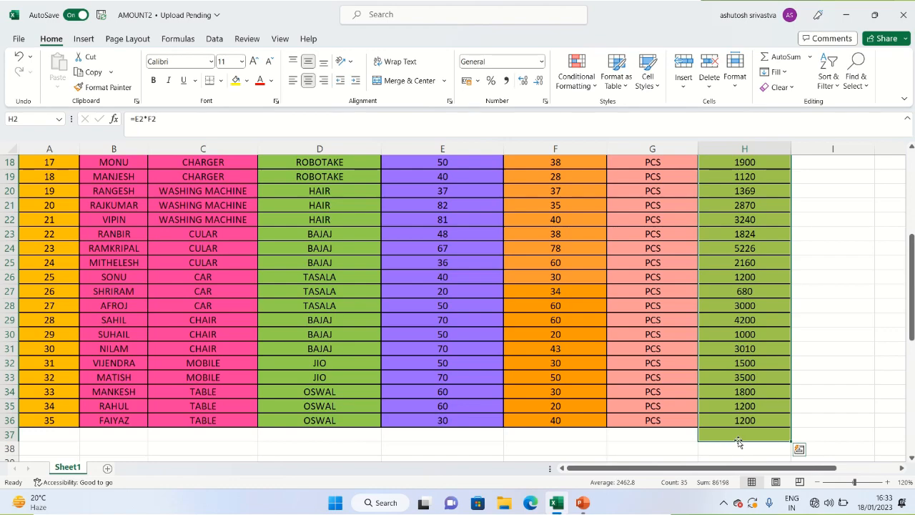
pyautogui.hotkey('alt', '=')
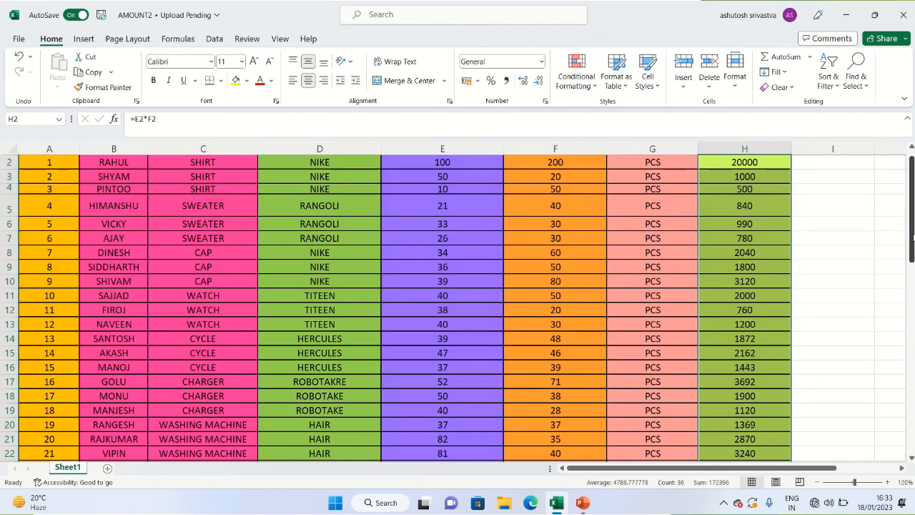
pyautogui.moveTo(913, 237); pyautogui.dragTo(912, 372)
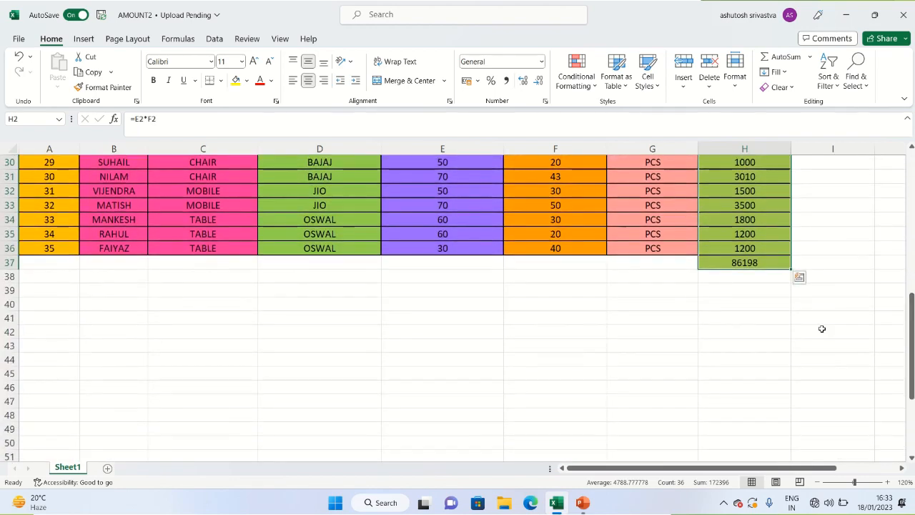
pyautogui.click(754, 262)
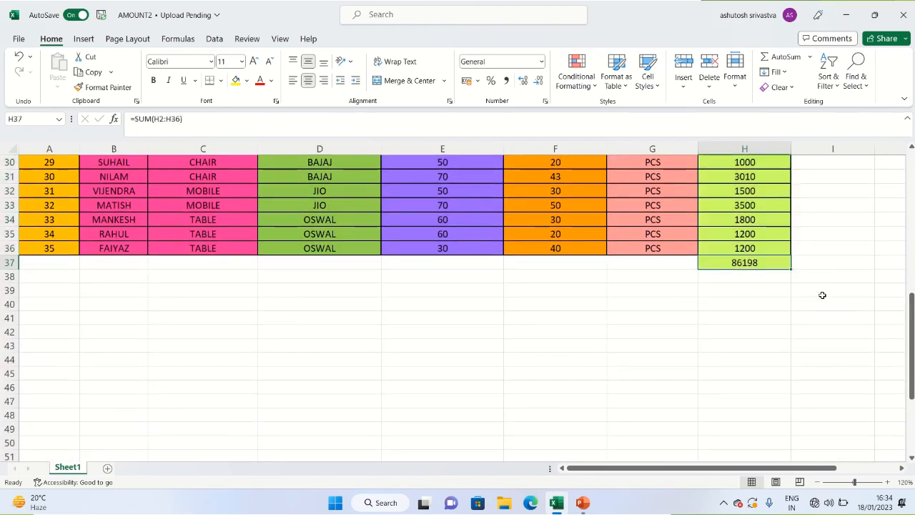
pyautogui.press('Delete')
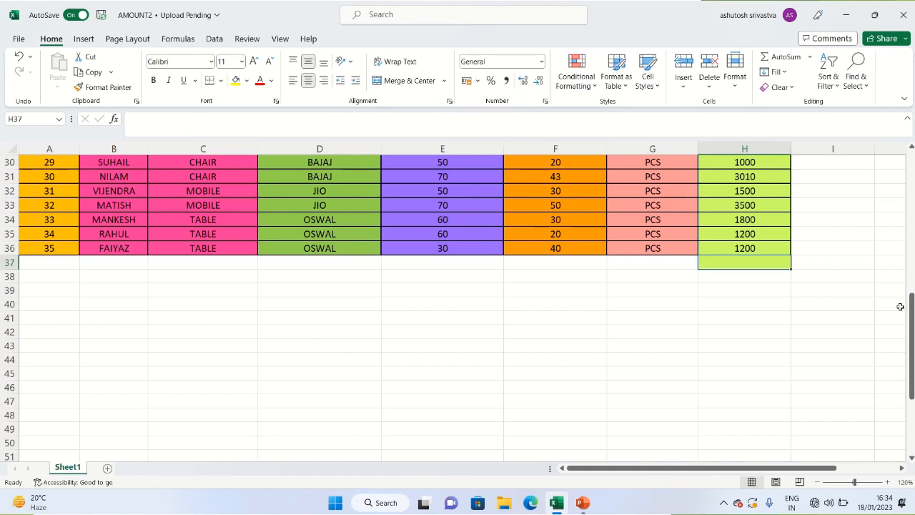
# - Select the amounts from H2 through the empty cell H37 and total them with the AutoSum command
pyautogui.moveTo(912, 313); pyautogui.dragTo(909, 116)
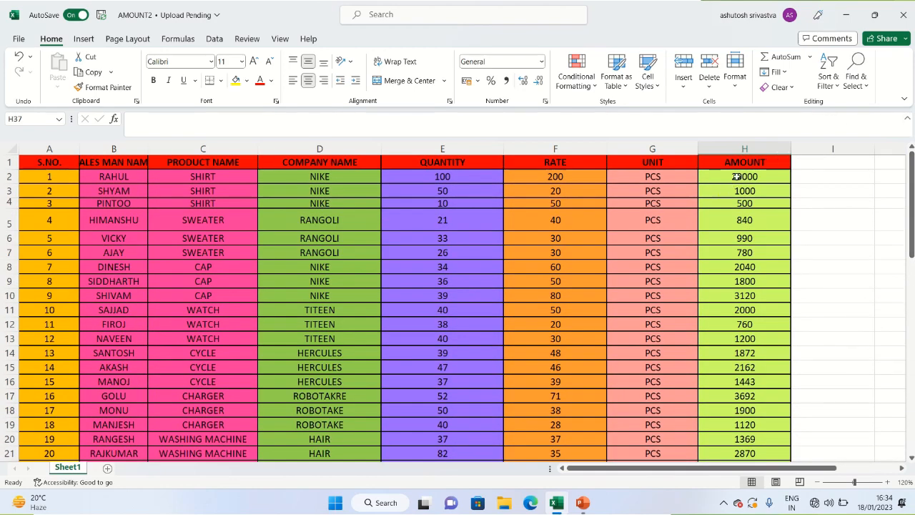
pyautogui.moveTo(739, 178); pyautogui.dragTo(732, 421)
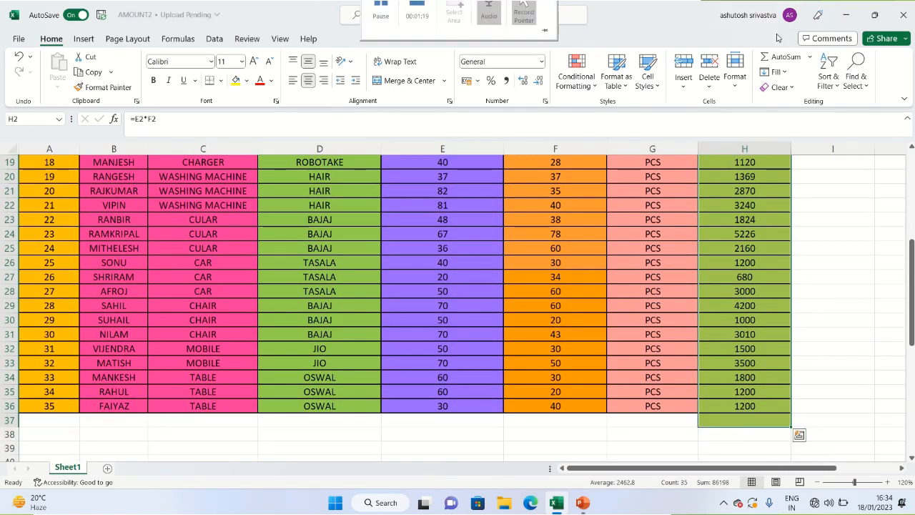
pyautogui.click(779, 57)
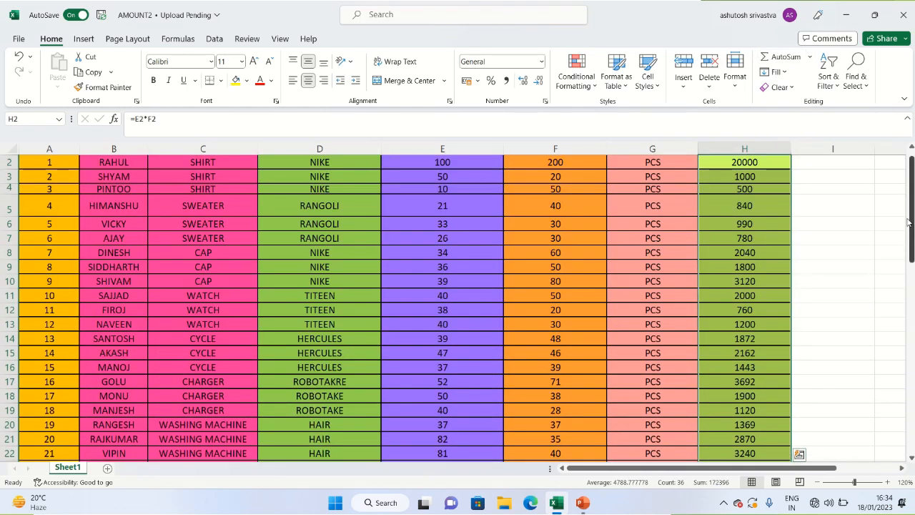
pyautogui.moveTo(908, 222); pyautogui.dragTo(907, 333)
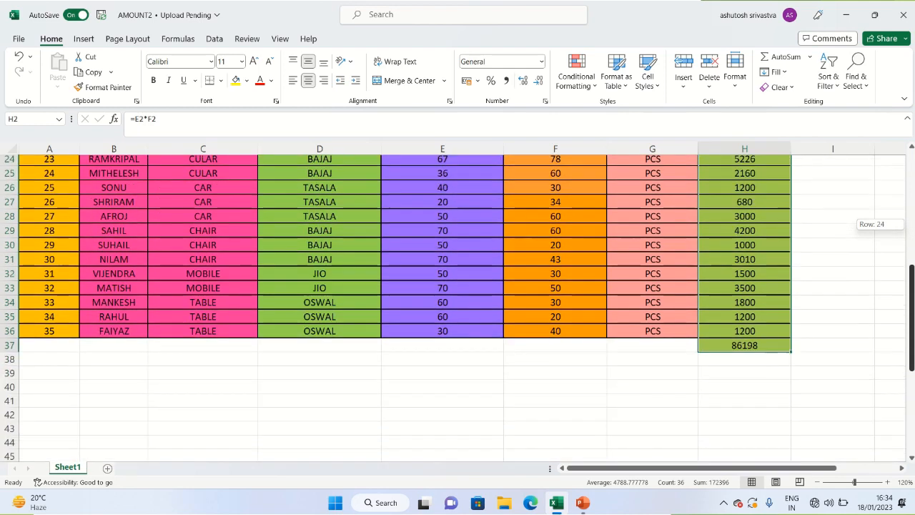
# - Replace the content of H37 with the manually written formula =SUM(H2:H36)
pyautogui.click(765, 352)
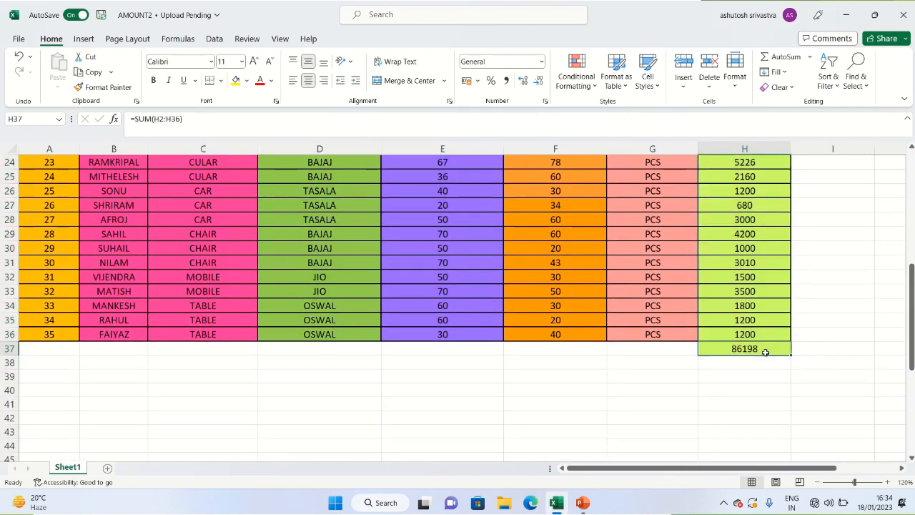
pyautogui.doubleClick(765, 352)
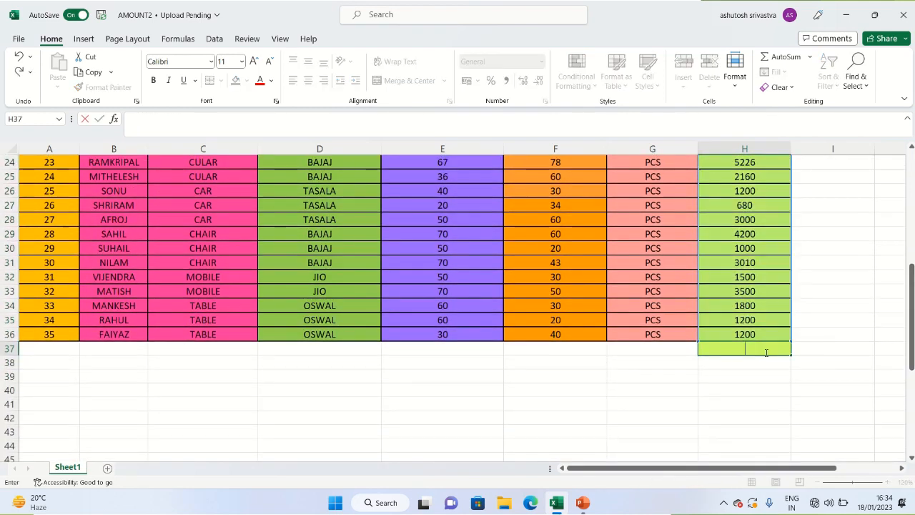
pyautogui.write('=SIM')
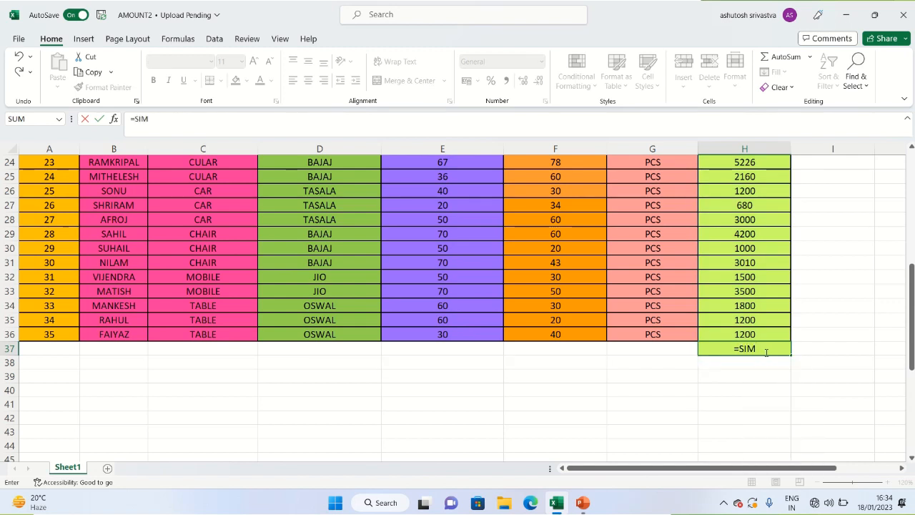
pyautogui.press('BackSpace')
pyautogui.press('BackSpace')
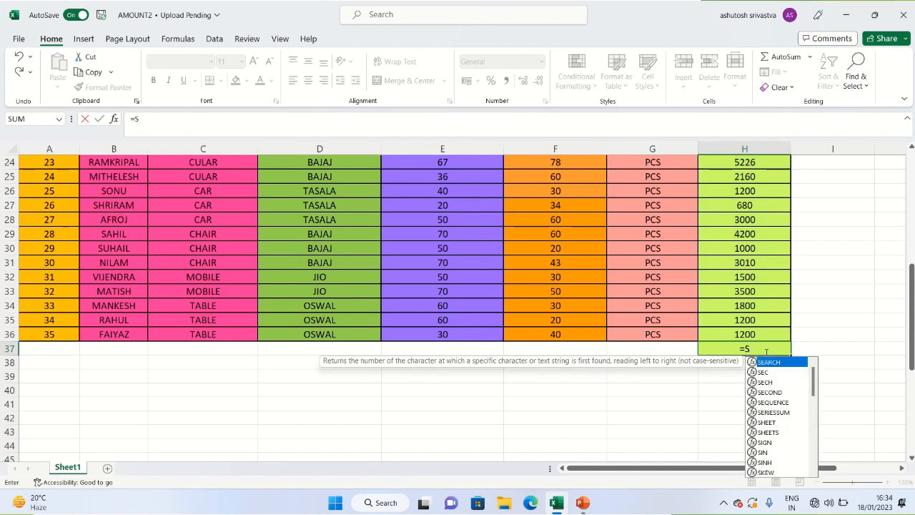
pyautogui.write('UM')
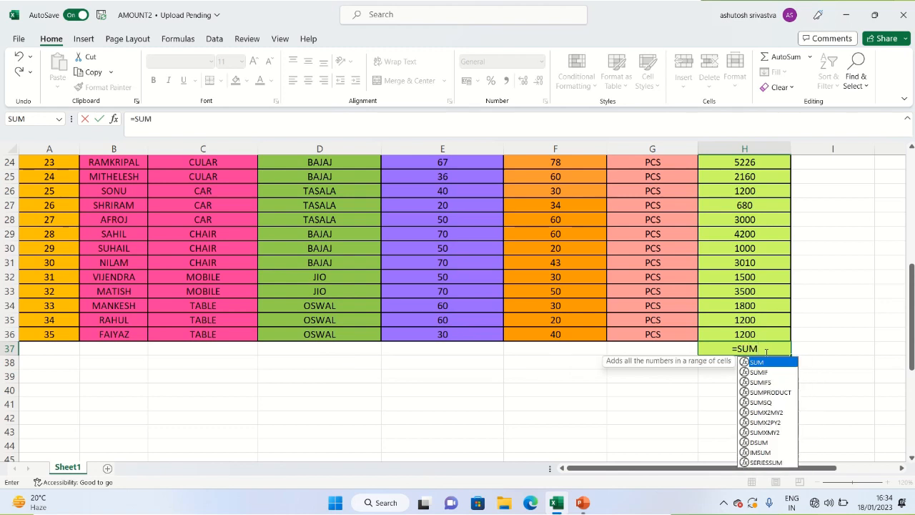
pyautogui.write('(')
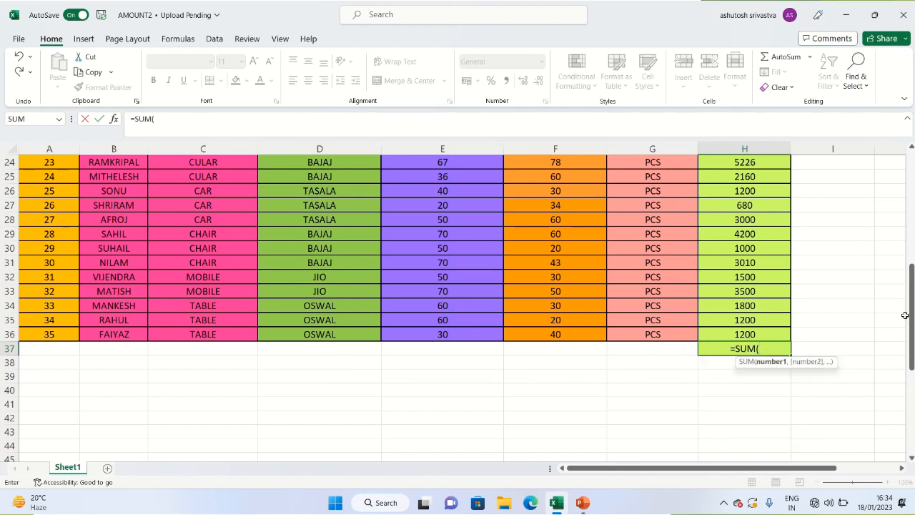
pyautogui.moveTo(910, 313); pyautogui.dragTo(910, 202)
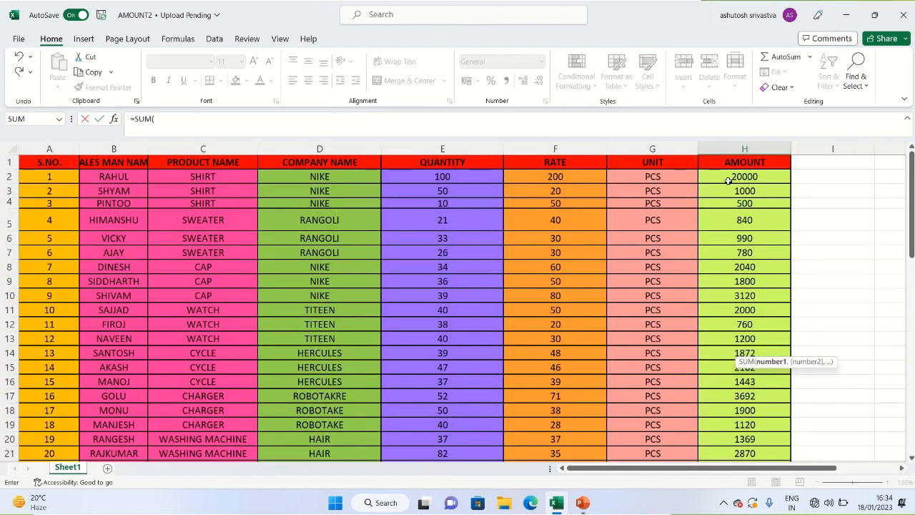
pyautogui.click(728, 178)
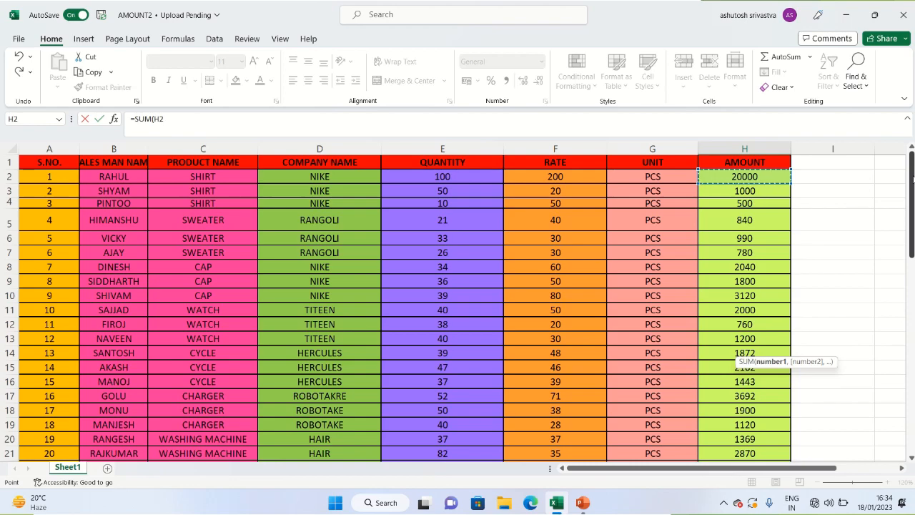
pyautogui.press('F8')
pyautogui.moveTo(912, 207); pyautogui.dragTo(897, 319)
pyautogui.click(728, 288)
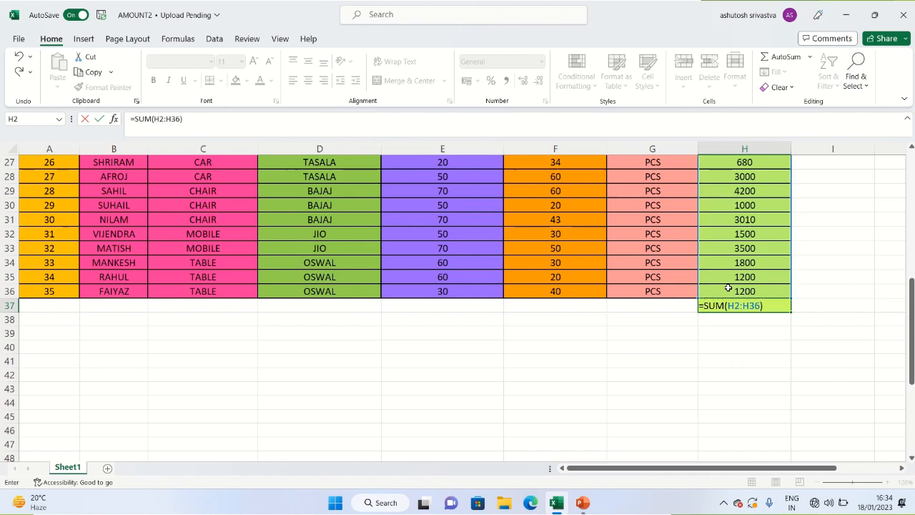
pyautogui.press('Return')
pyautogui.click(728, 288)
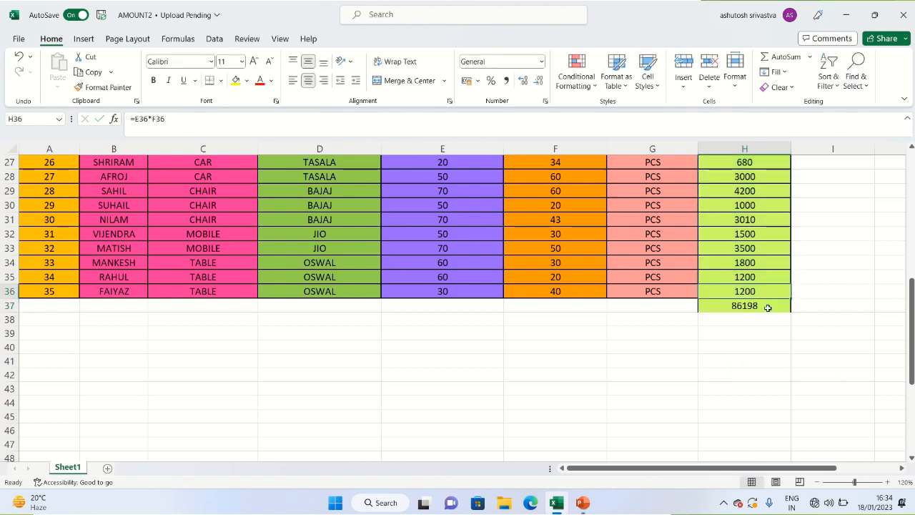
# - Clear the total from cell H37 below the AMOUNT column
pyautogui.moveTo(910, 336); pyautogui.dragTo(911, 210)
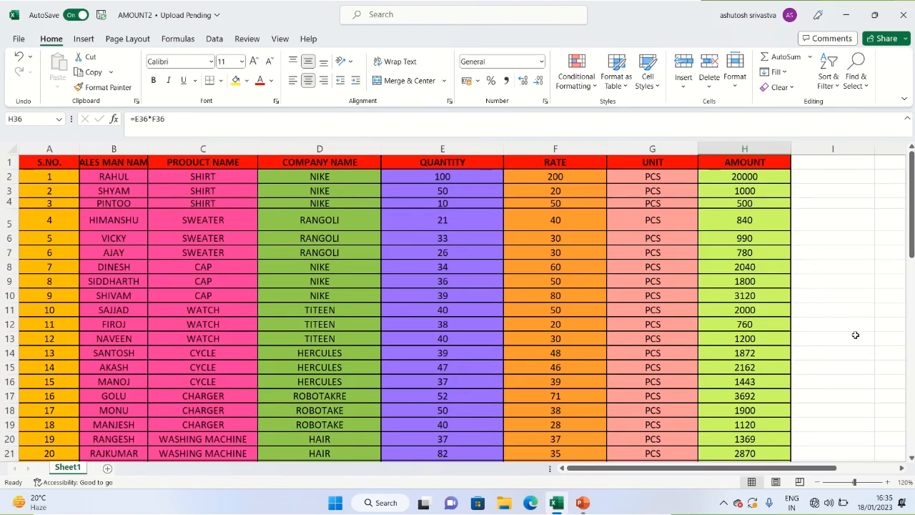
pyautogui.moveTo(911, 243); pyautogui.dragTo(911, 386)
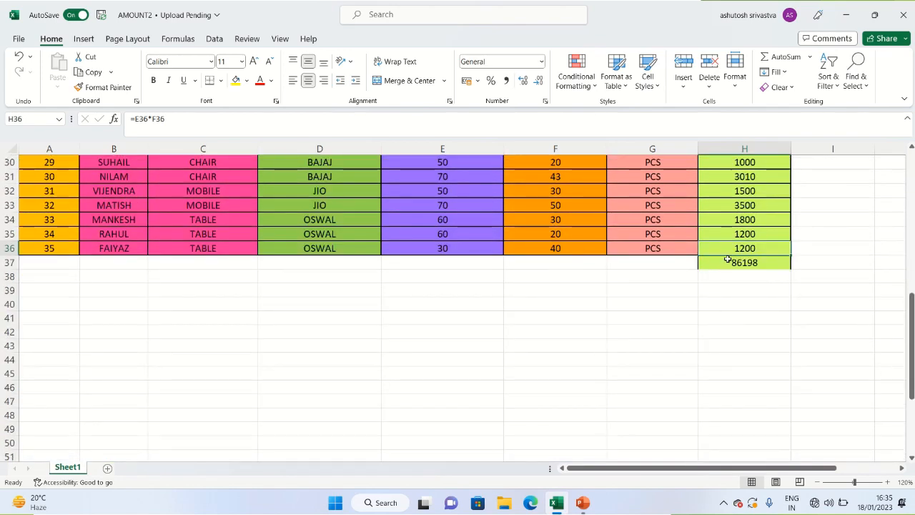
pyautogui.click(727, 260)
pyautogui.press('BackSpace')
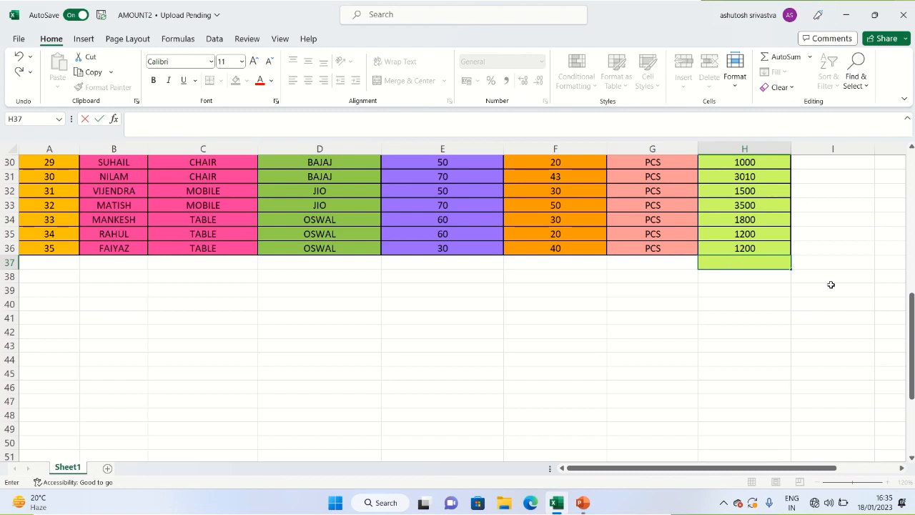
pyautogui.click(295, 307)
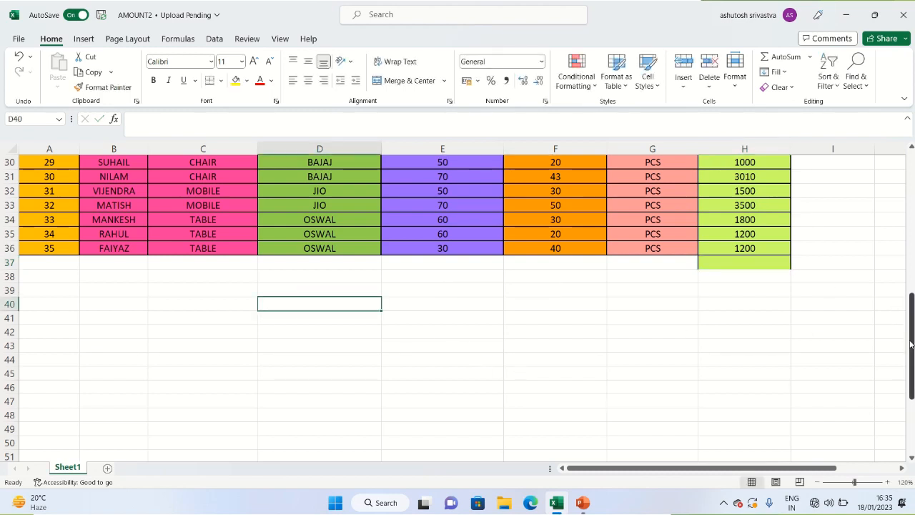
pyautogui.moveTo(910, 344)
pyautogui.mouseDown()
pyautogui.moveTo(910, 272)
pyautogui.moveTo(910, 336)
pyautogui.mouseUp()
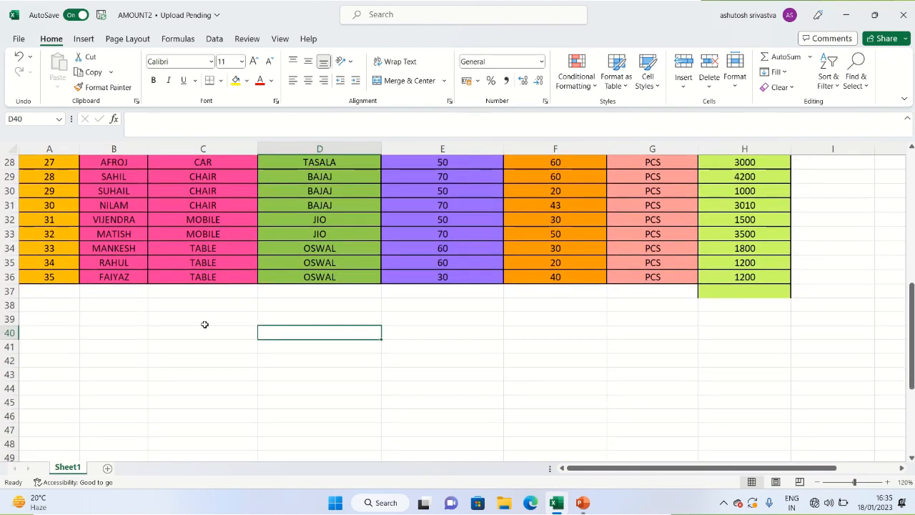
pyautogui.click(204, 322)
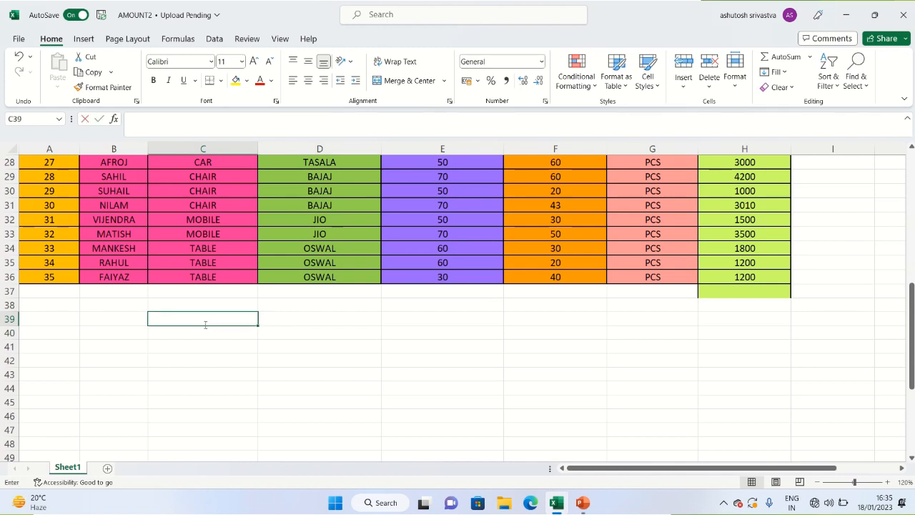
pyautogui.write('=PRO')
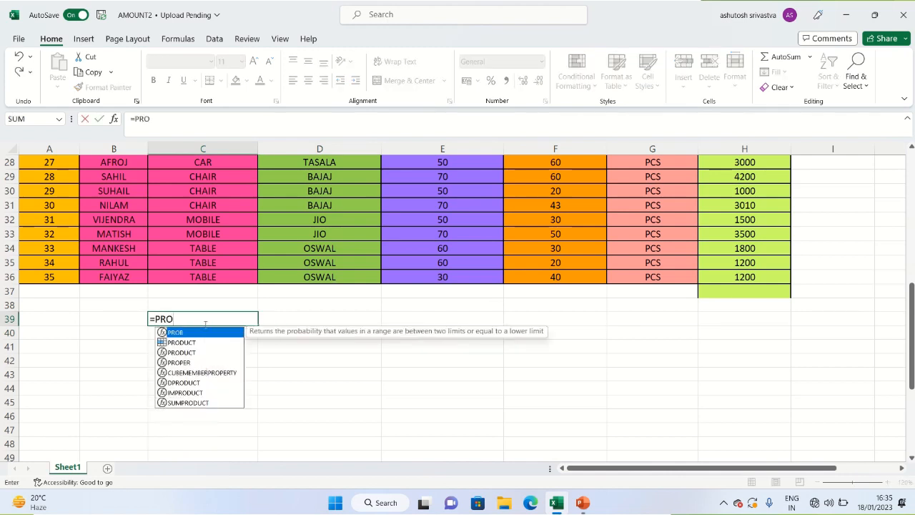
pyautogui.write('DUCT')
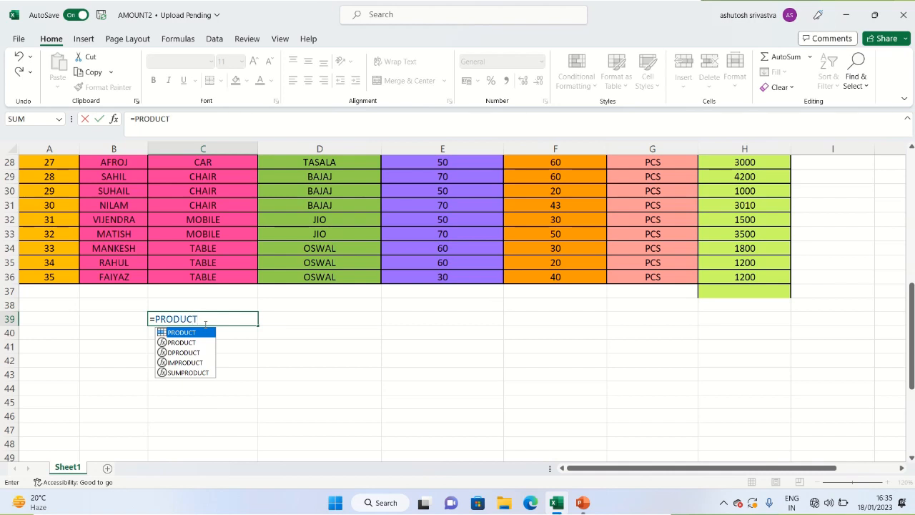
pyautogui.press('BackSpace')
pyautogui.press('BackSpace')
pyautogui.press('BackSpace')
pyautogui.press('BackSpace')
pyautogui.press('BackSpace')
pyautogui.press('BackSpace')
pyautogui.press('BackSpace')
pyautogui.press('BackSpace')
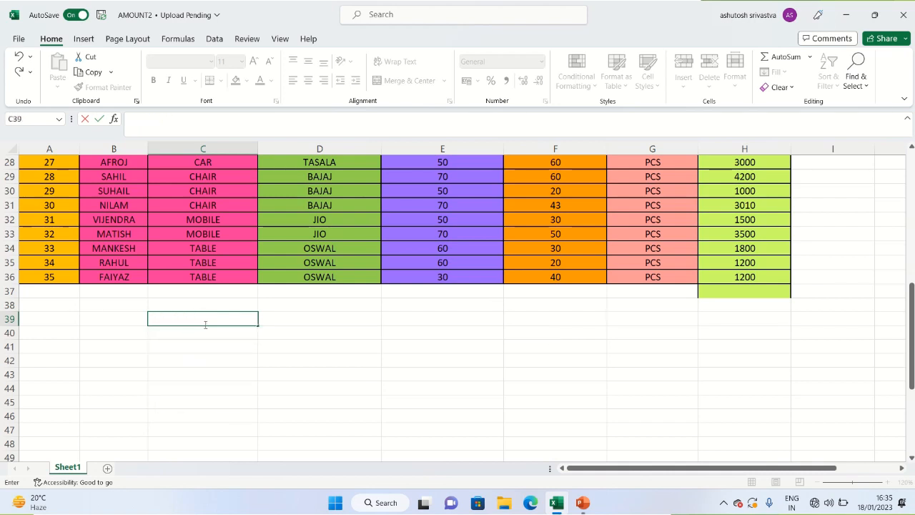
# - Enter the headings PRODUCT NAME in C39 and RESULT in D39 below the data
pyautogui.write('PRODUCT')
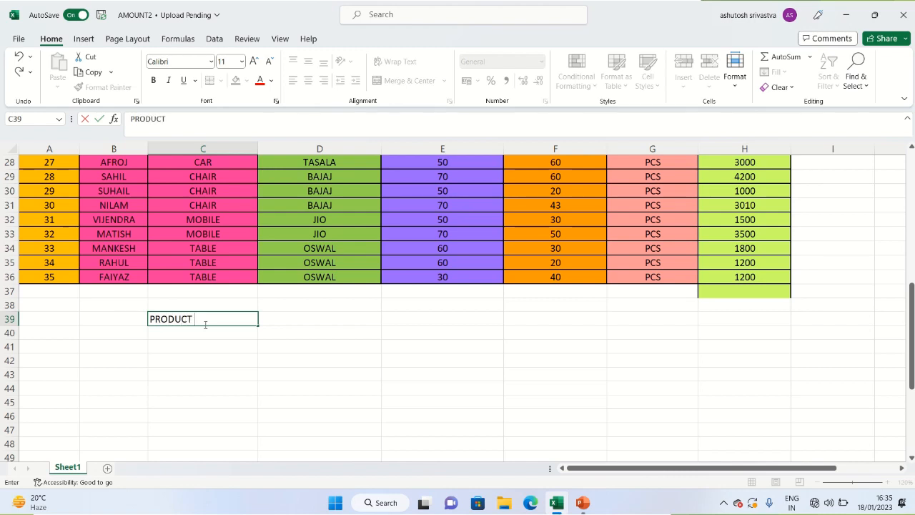
pyautogui.write(' NAME')
pyautogui.click(306, 319)
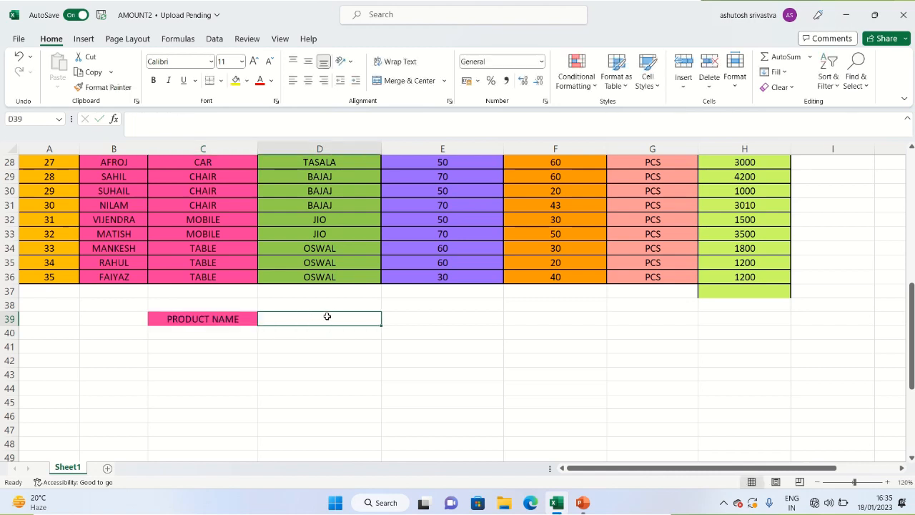
pyautogui.write('RESULT')
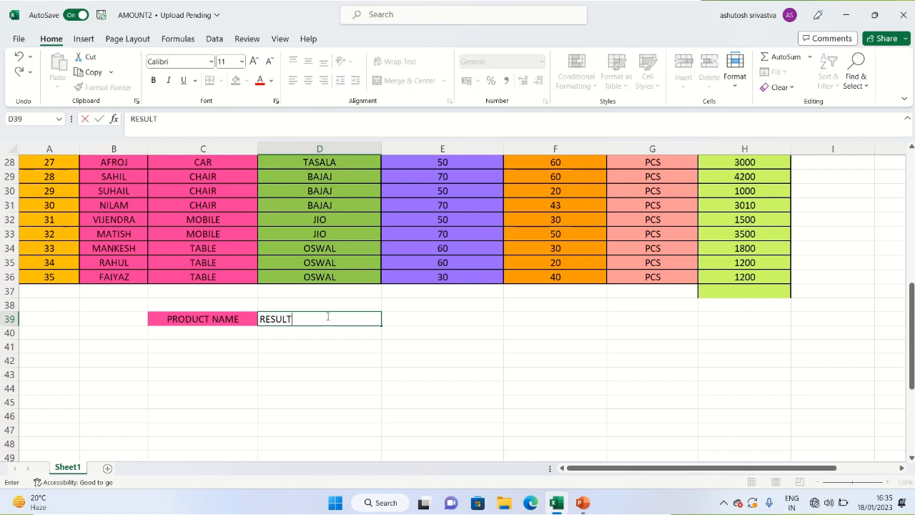
pyautogui.press('Return')
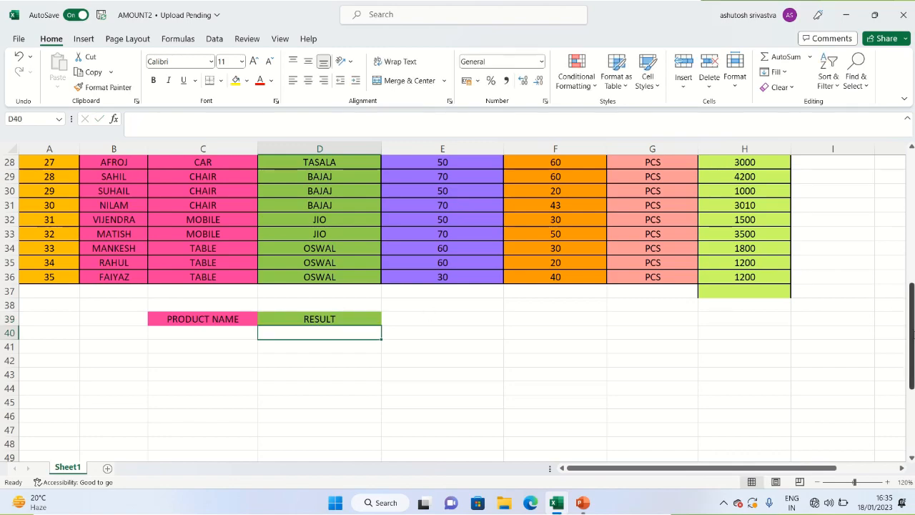
# - Select one cell for each distinct product in the PRODUCT NAME column, from SHIRT in C2 to TABLE in C35, and copy them
pyautogui.moveTo(910, 329); pyautogui.dragTo(907, 199)
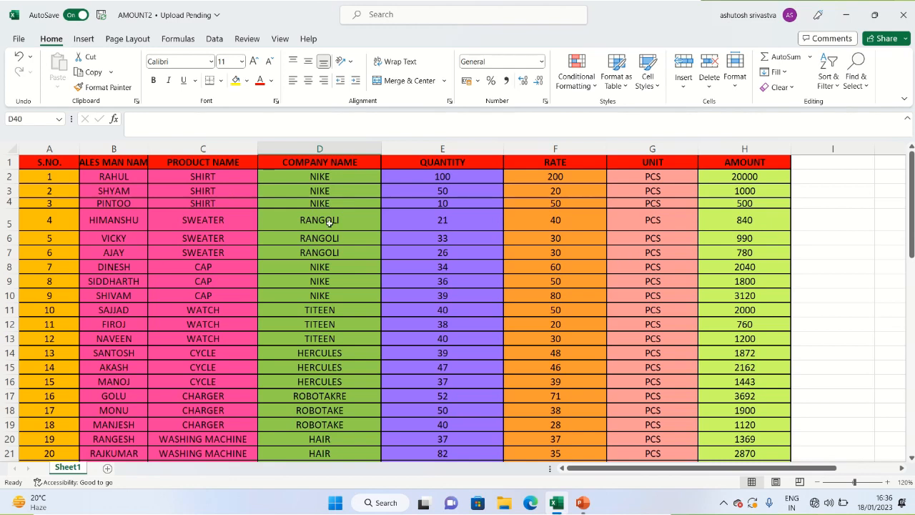
pyautogui.click(197, 177)
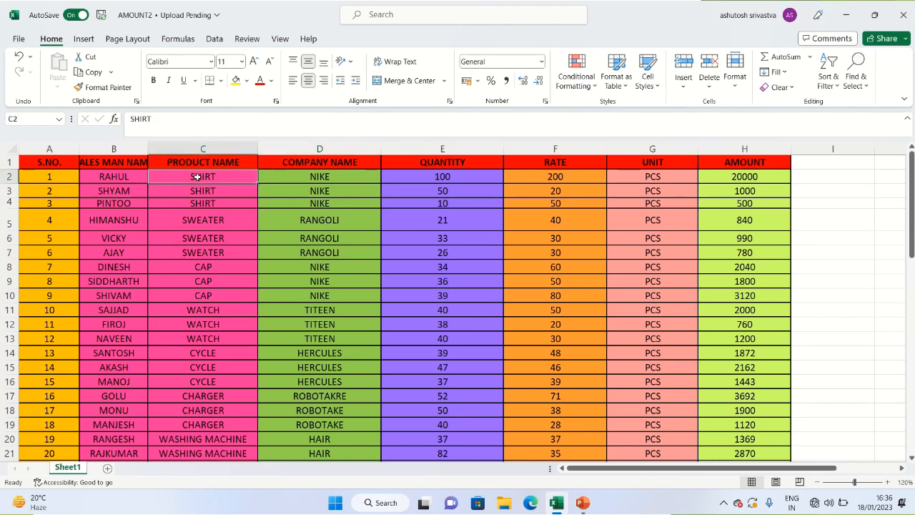
pyautogui.keyDown('ctrl'); pyautogui.click(218, 222); pyautogui.keyUp('ctrl')
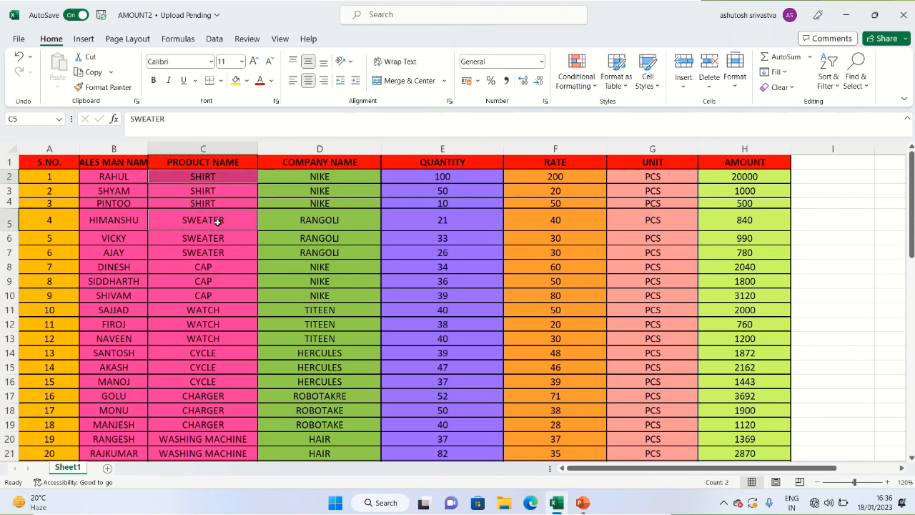
pyautogui.keyDown('ctrl'); pyautogui.click(217, 266); pyautogui.keyUp('ctrl')
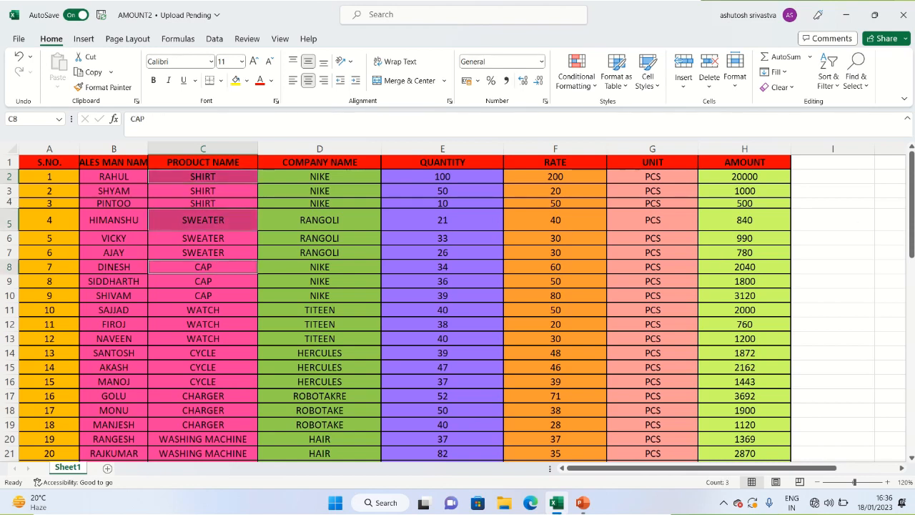
pyautogui.moveTo(912, 226); pyautogui.dragTo(911, 260)
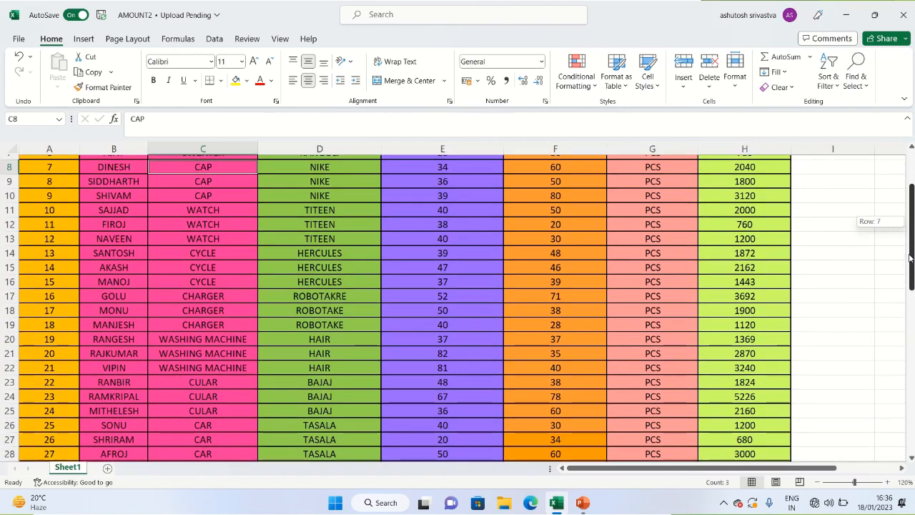
pyautogui.keyDown('ctrl'); pyautogui.click(190, 209); pyautogui.keyUp('ctrl')
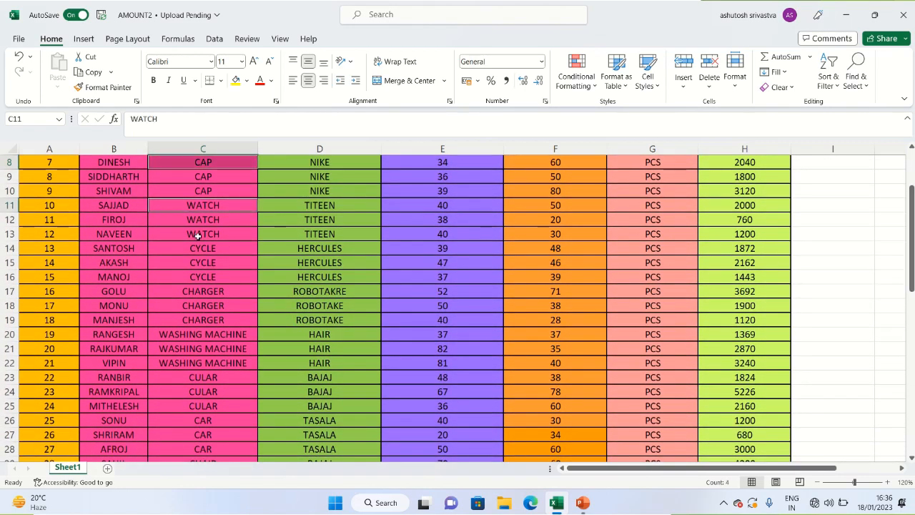
pyautogui.keyDown('ctrl'); pyautogui.click(200, 249); pyautogui.keyUp('ctrl')
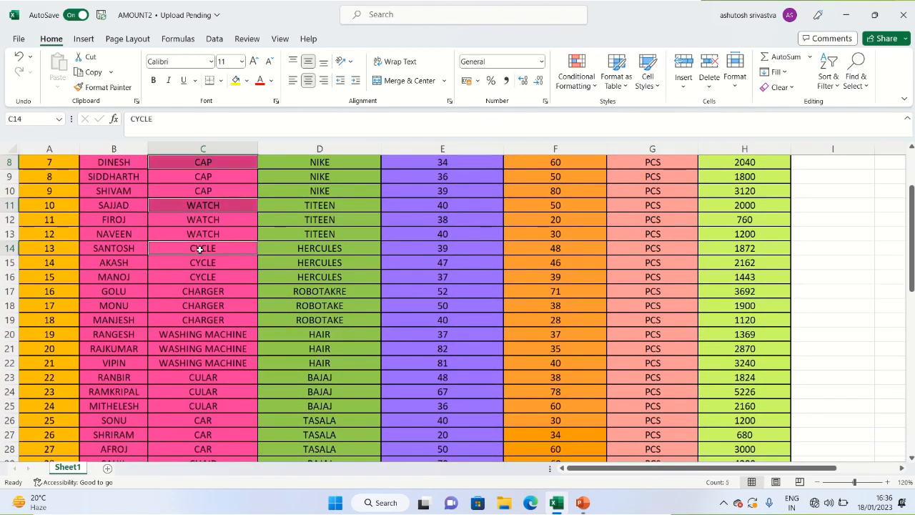
pyautogui.keyDown('ctrl'); pyautogui.click(203, 292); pyautogui.keyUp('ctrl')
pyautogui.keyDown('ctrl'); pyautogui.click(204, 334); pyautogui.keyUp('ctrl')
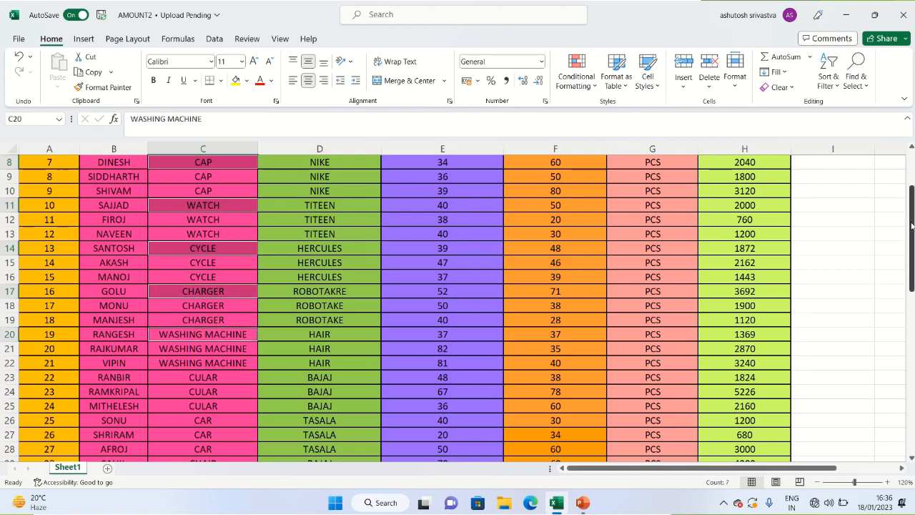
pyautogui.moveTo(911, 226); pyautogui.dragTo(903, 275)
pyautogui.keyDown('ctrl'); pyautogui.click(188, 219); pyautogui.keyUp('ctrl')
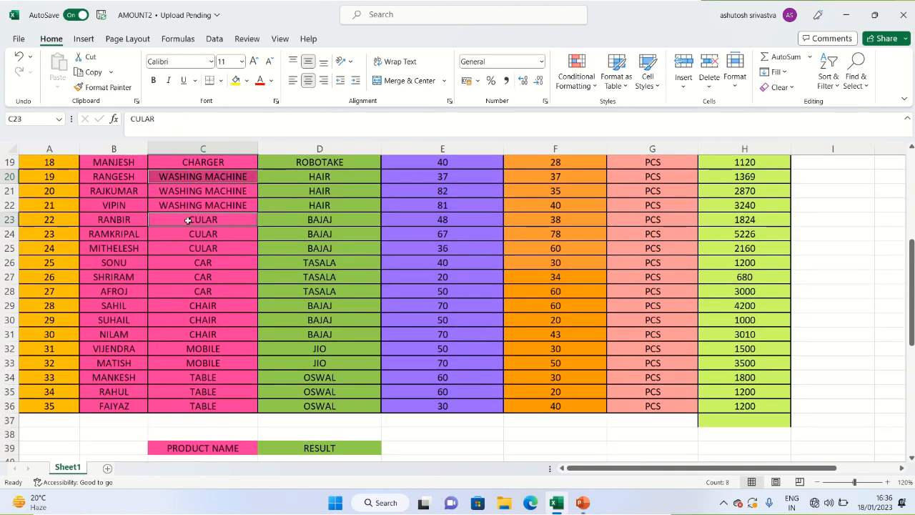
pyautogui.keyDown('ctrl'); pyautogui.click(209, 263); pyautogui.keyUp('ctrl')
pyautogui.keyDown('ctrl'); pyautogui.click(212, 305); pyautogui.keyUp('ctrl')
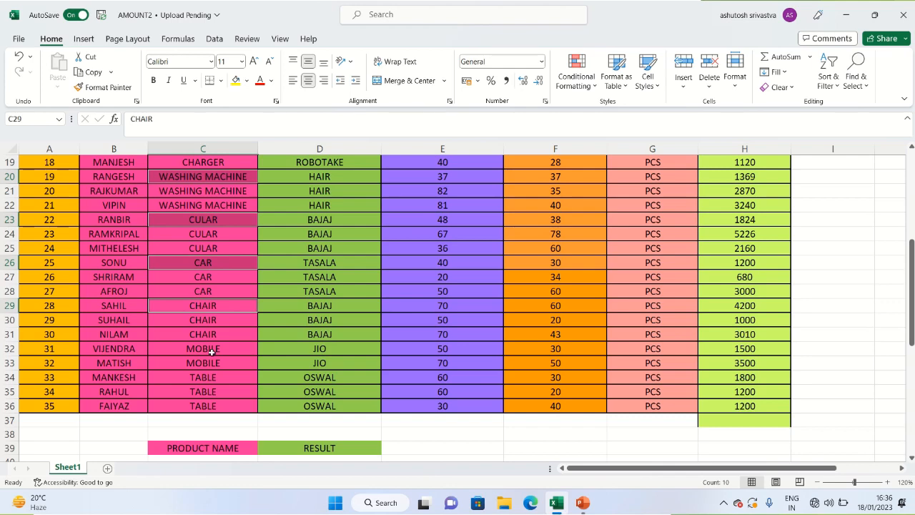
pyautogui.keyDown('ctrl'); pyautogui.click(212, 352); pyautogui.keyUp('ctrl')
pyautogui.keyDown('ctrl'); pyautogui.click(211, 387); pyautogui.keyUp('ctrl')
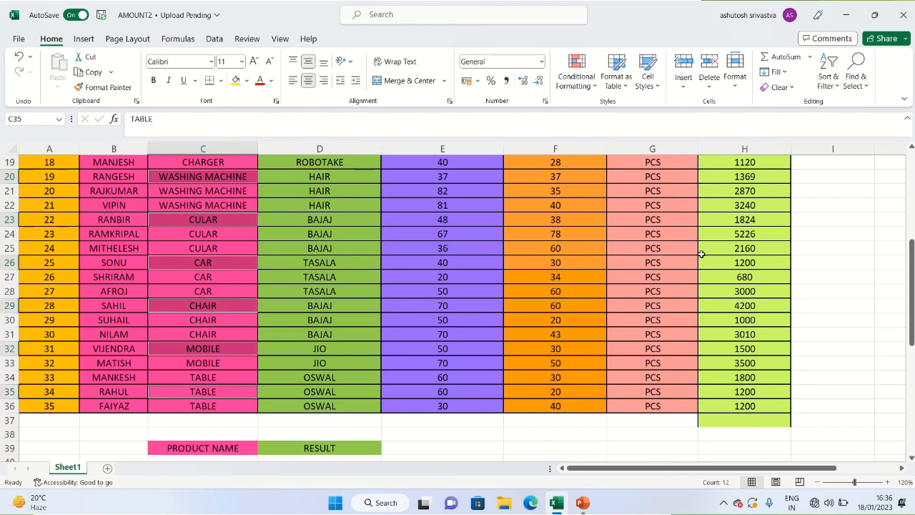
pyautogui.hotkey('ctrl', 'c')
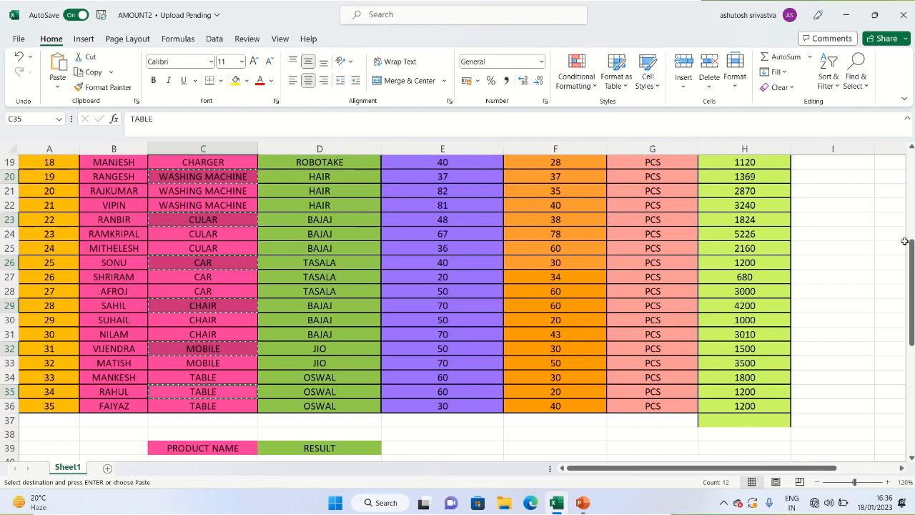
# - Paste the copied product names into column I starting at I1, and end the copy mode
pyautogui.moveTo(911, 256); pyautogui.dragTo(911, 250)
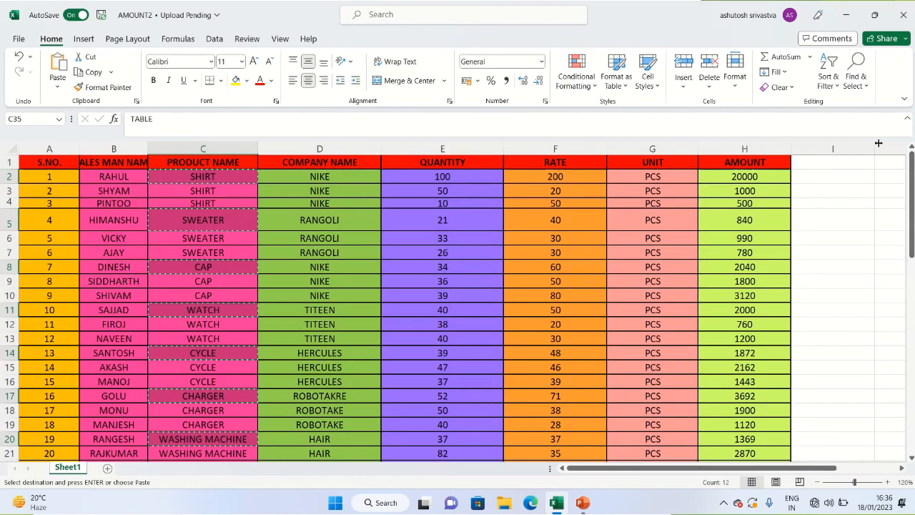
pyautogui.click(845, 160)
pyautogui.hotkey('ctrl', 'v')
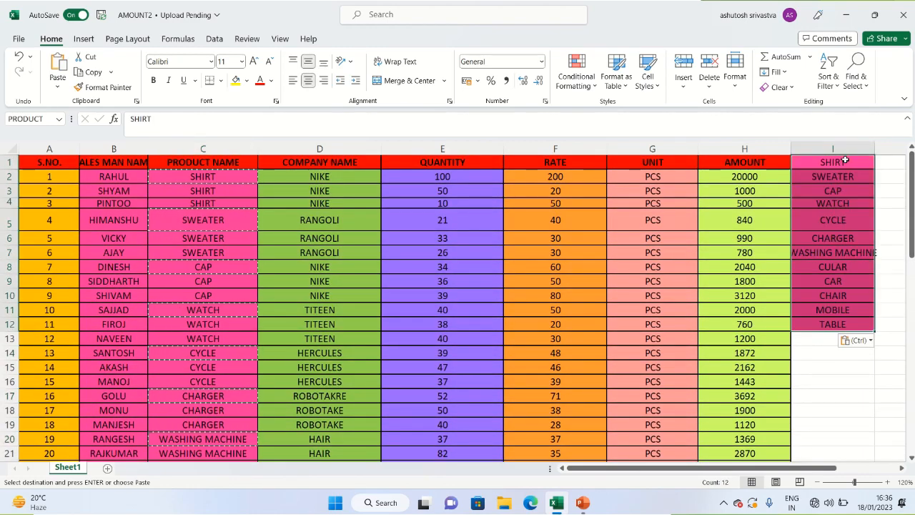
pyautogui.click(823, 354)
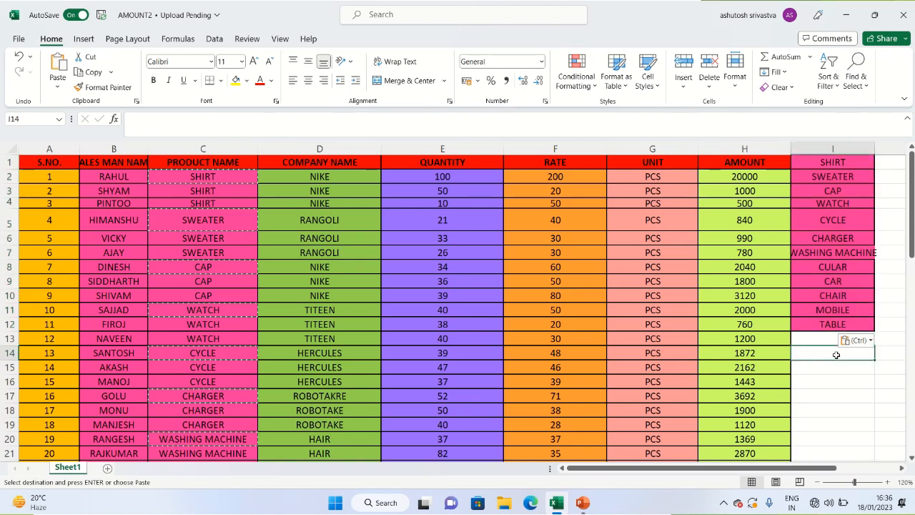
pyautogui.press('Escape')
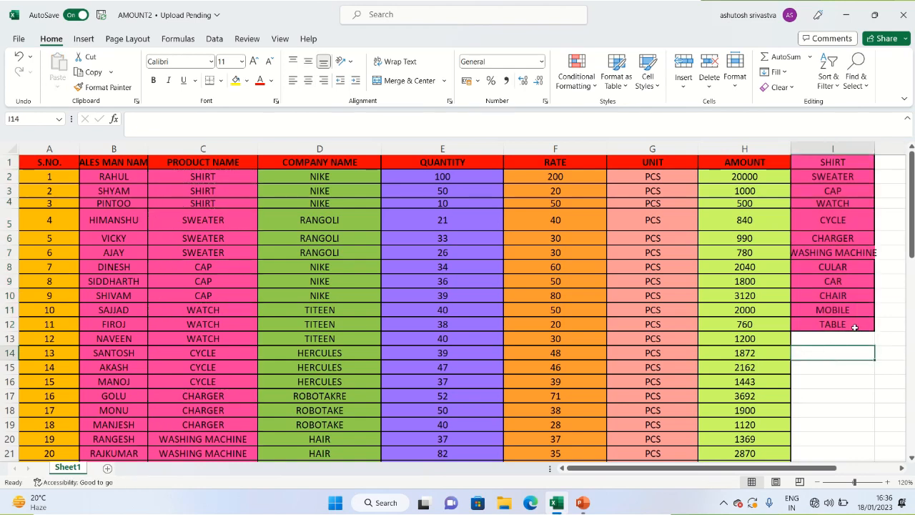
# - Assign the range name PRODUCT to the list of products in I1 to I12
pyautogui.moveTo(832, 162); pyautogui.dragTo(832, 326)
pyautogui.click(44, 117)
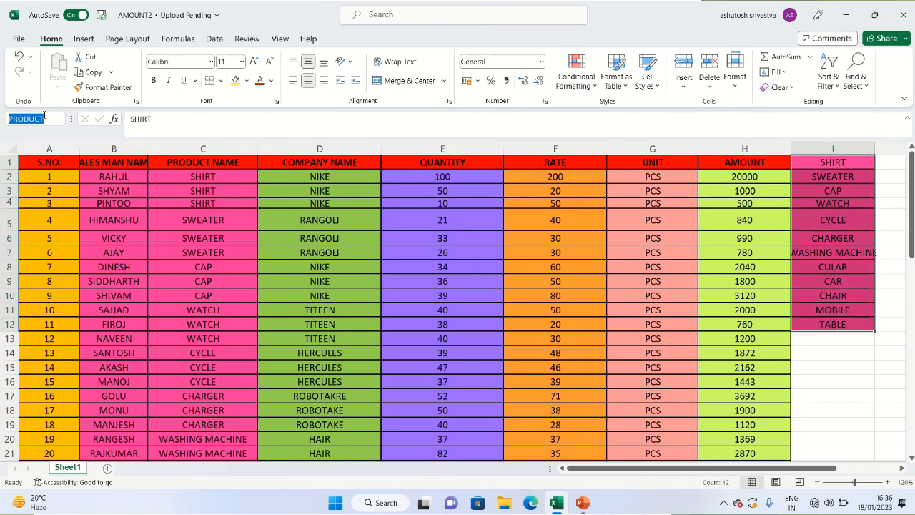
pyautogui.write('PRODUCT')
pyautogui.press('Return')
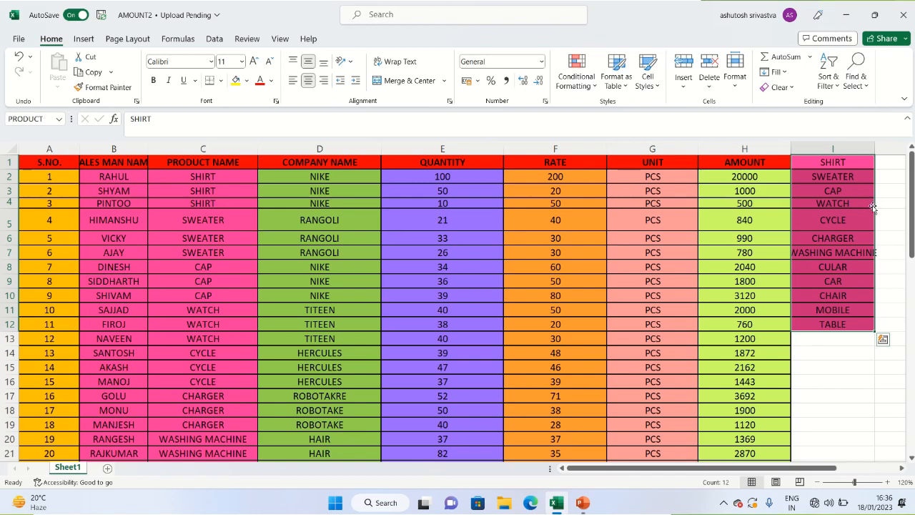
# - Apply List data validation with the source =PRODUCT to C40 and choose SHIRT from its dropdown
pyautogui.moveTo(910, 225); pyautogui.dragTo(910, 329)
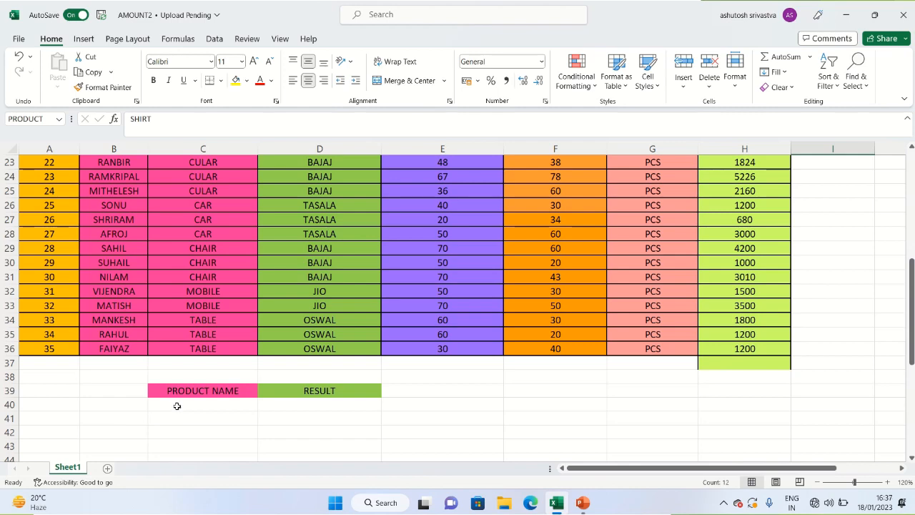
pyautogui.click(178, 405)
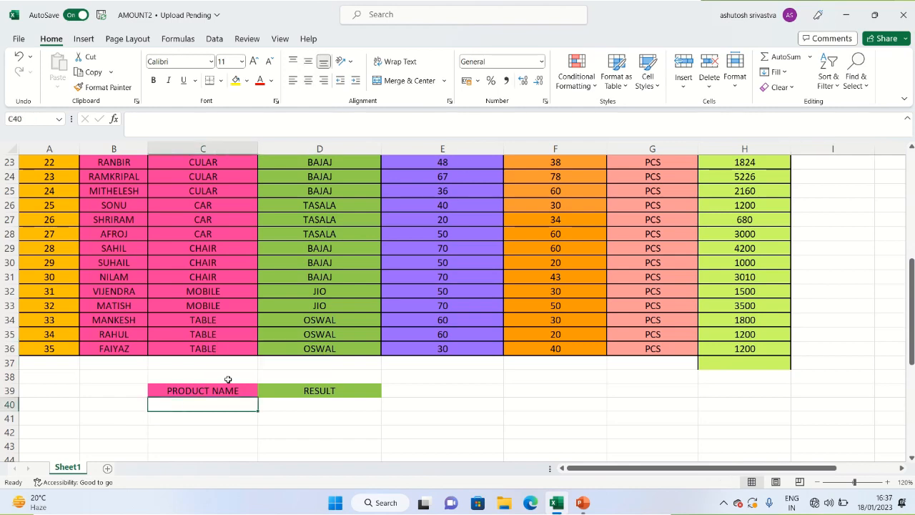
pyautogui.click(216, 40)
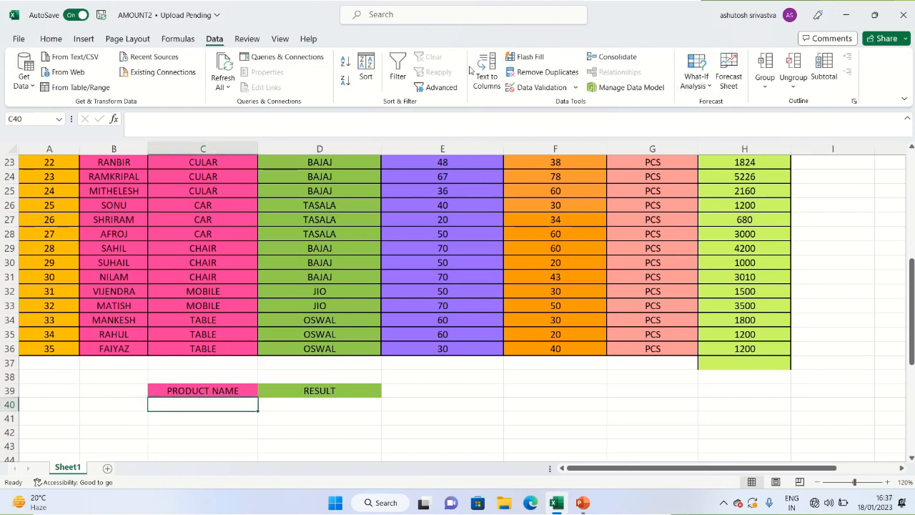
pyautogui.click(575, 87)
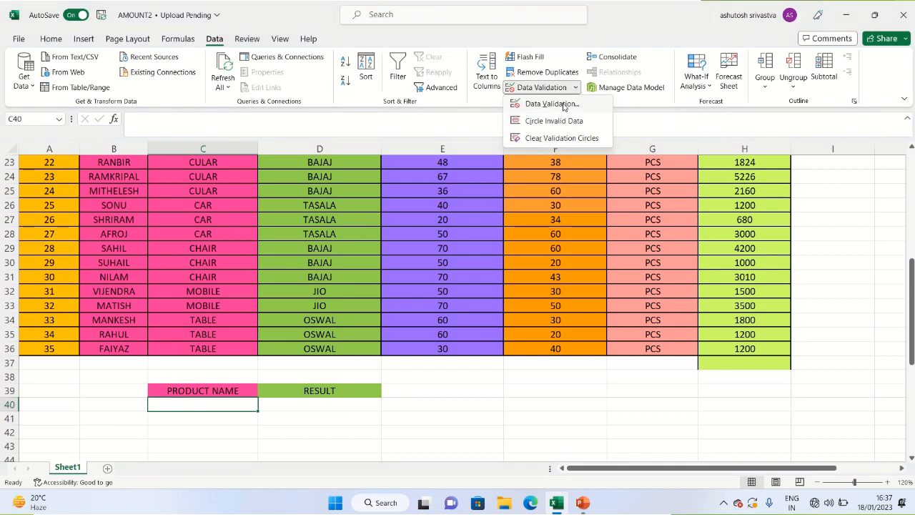
pyautogui.click(564, 105)
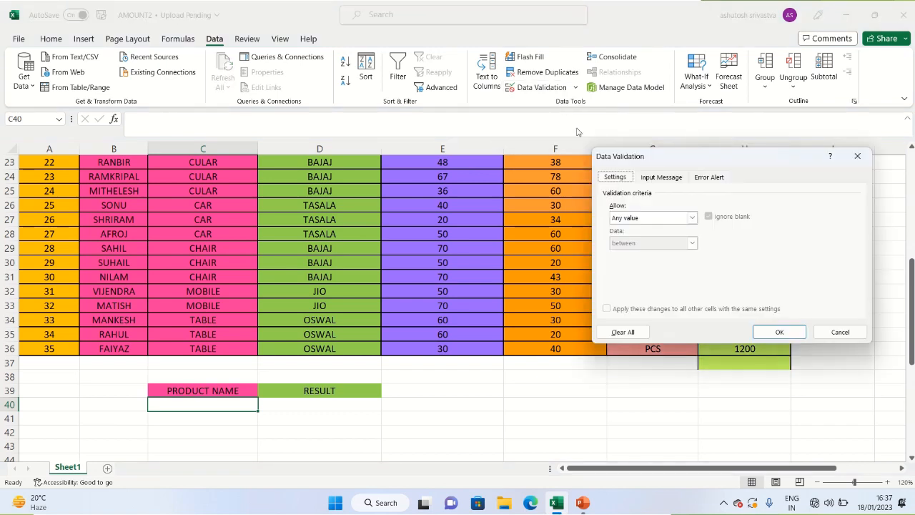
pyautogui.click(690, 224)
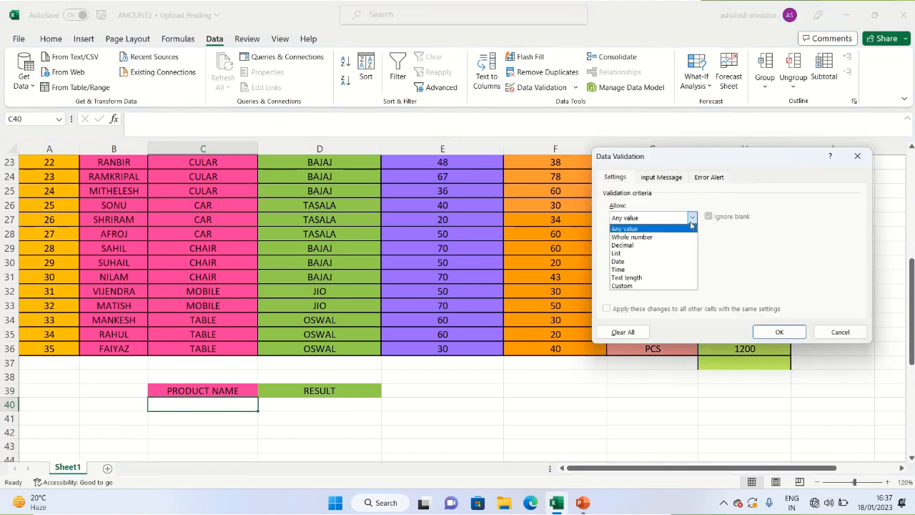
pyautogui.click(655, 254)
pyautogui.click(658, 268)
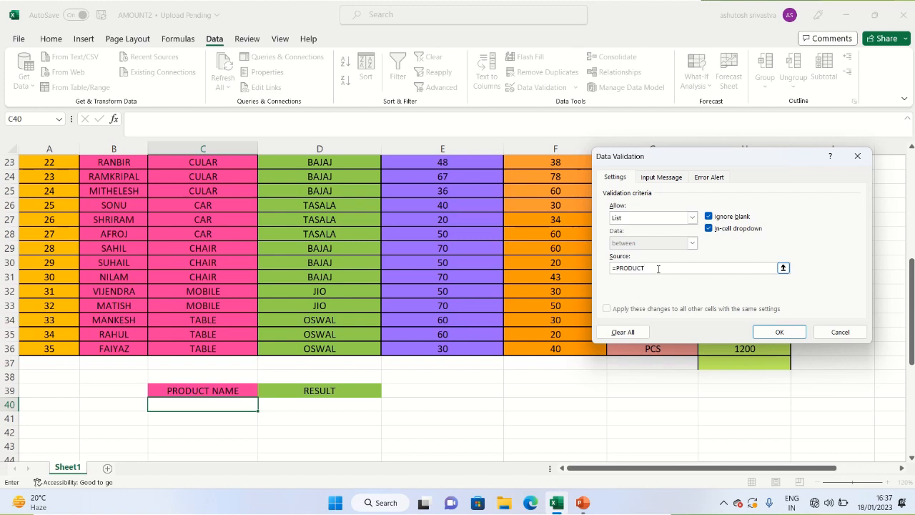
pyautogui.press('Return')
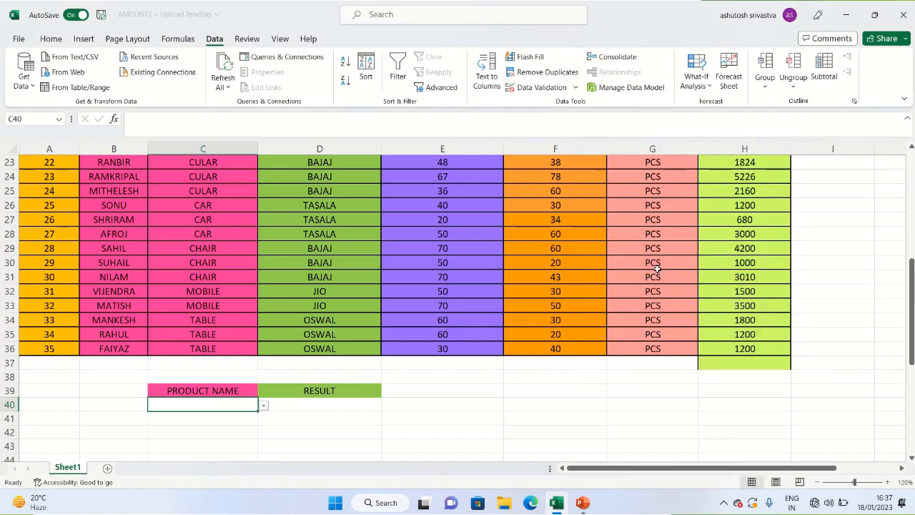
pyautogui.click(263, 405)
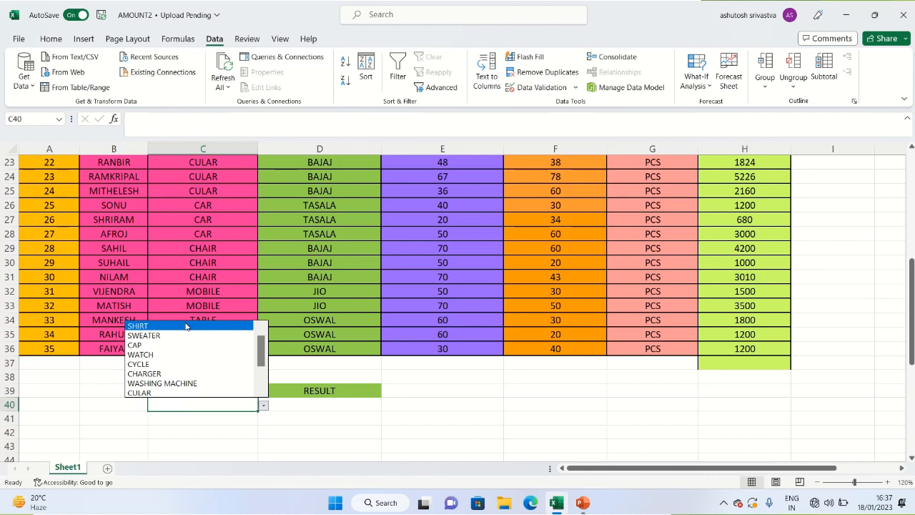
pyautogui.click(185, 325)
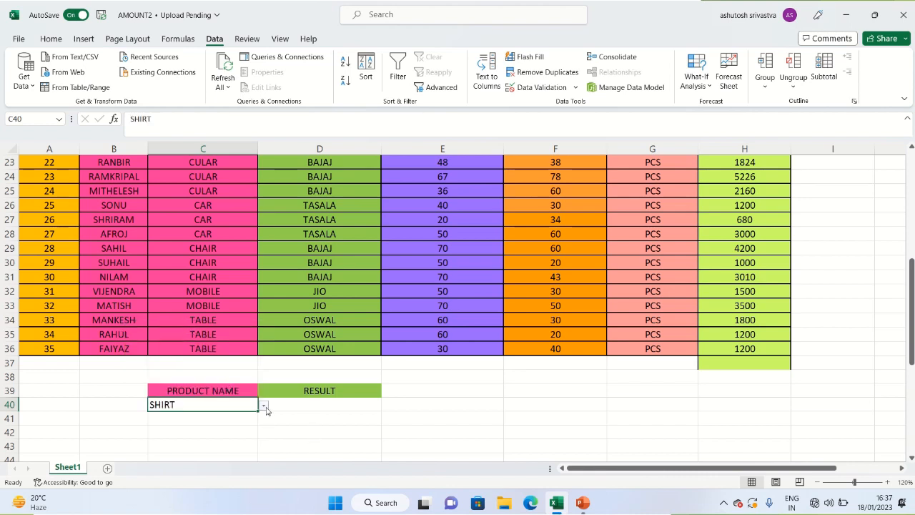
# - Start a SUMIF formula in D40 with the product names C2:C36 as its range
pyautogui.click(307, 409)
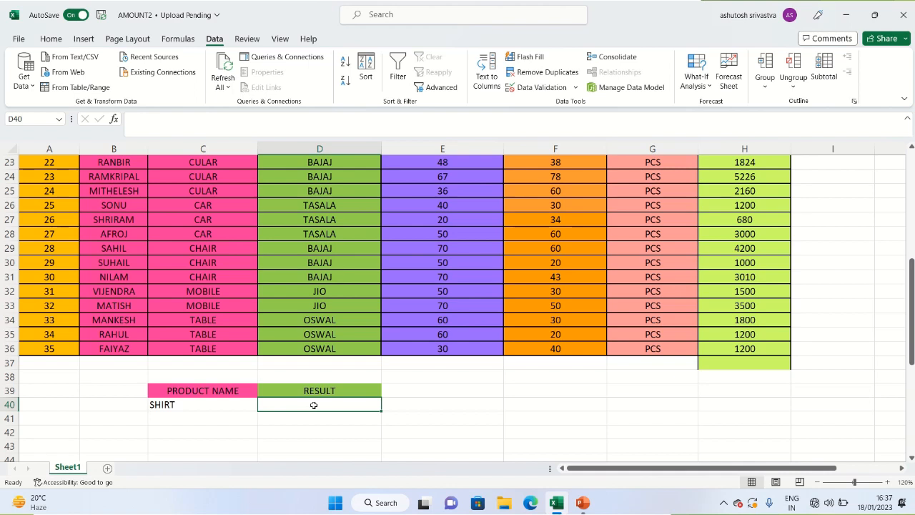
pyautogui.write('=')
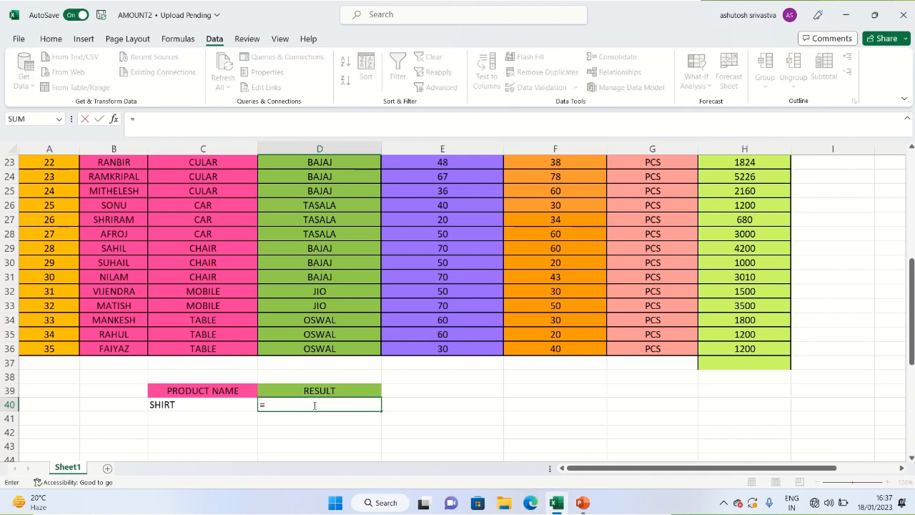
pyautogui.write('SUMIF')
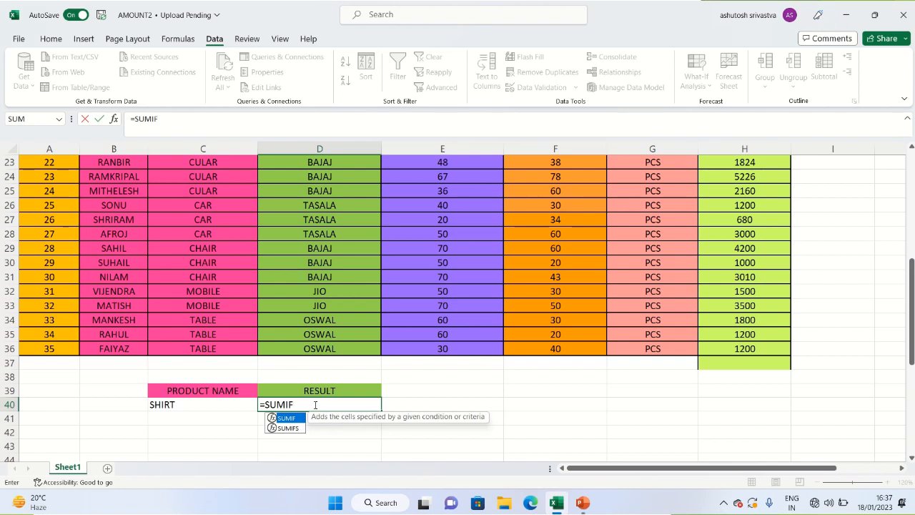
pyautogui.write('(')
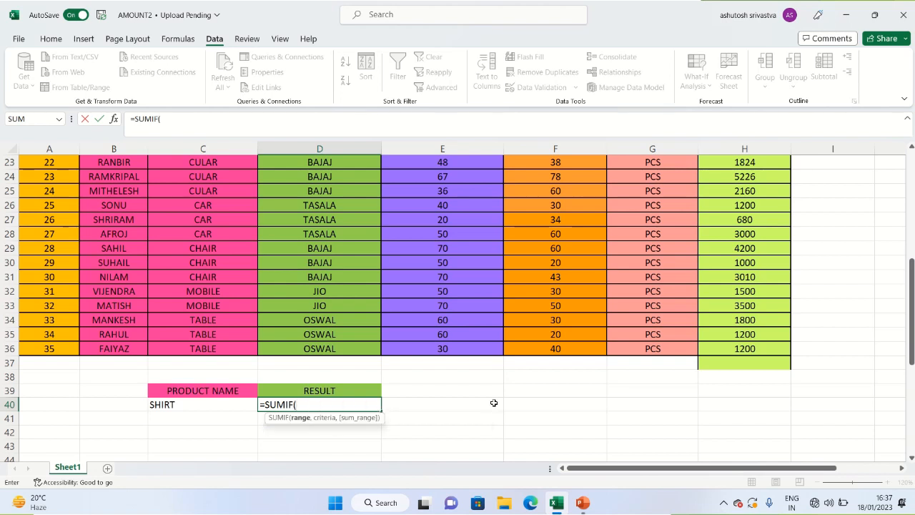
pyautogui.moveTo(912, 332); pyautogui.dragTo(908, 184)
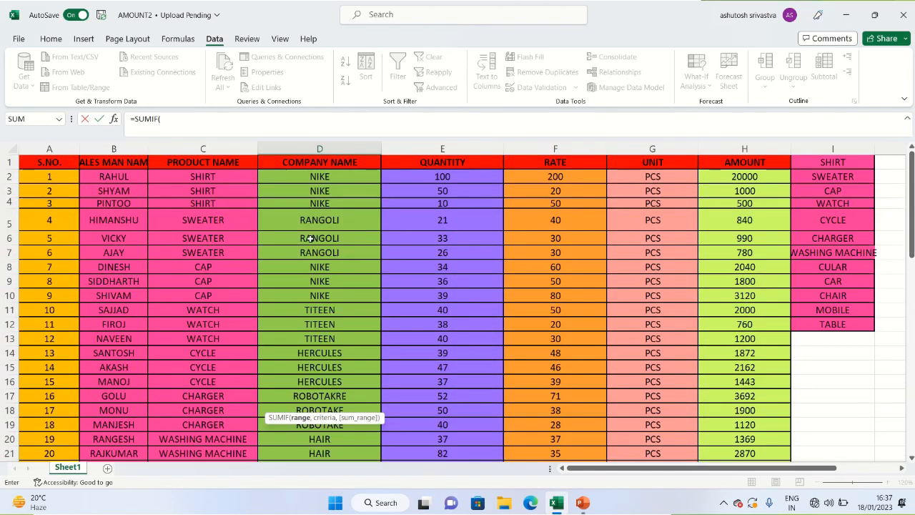
pyautogui.moveTo(207, 179); pyautogui.dragTo(215, 436)
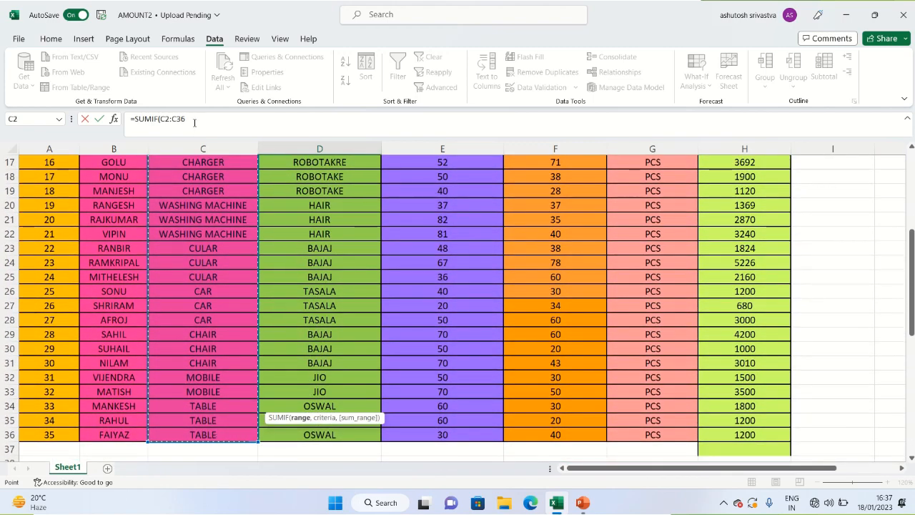
pyautogui.click(194, 123)
pyautogui.write(',')
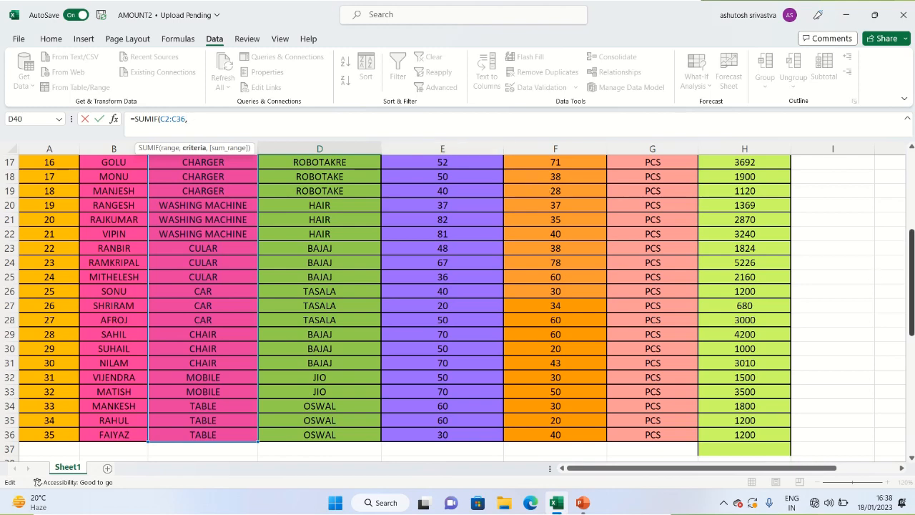
# - Complete the SUMIF formula with C40 as the criteria and the amounts H2:H36 as the sum range
pyautogui.moveTo(911, 286); pyautogui.dragTo(911, 344)
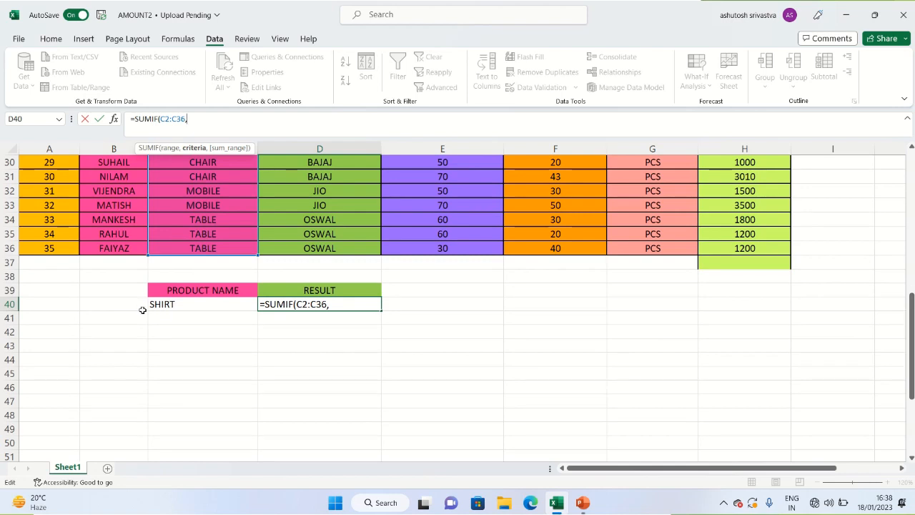
pyautogui.click(167, 304)
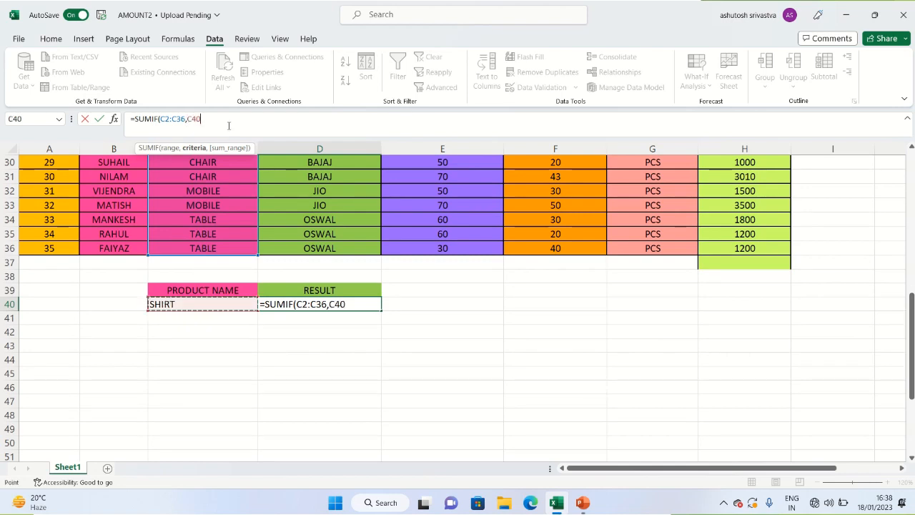
pyautogui.write(',')
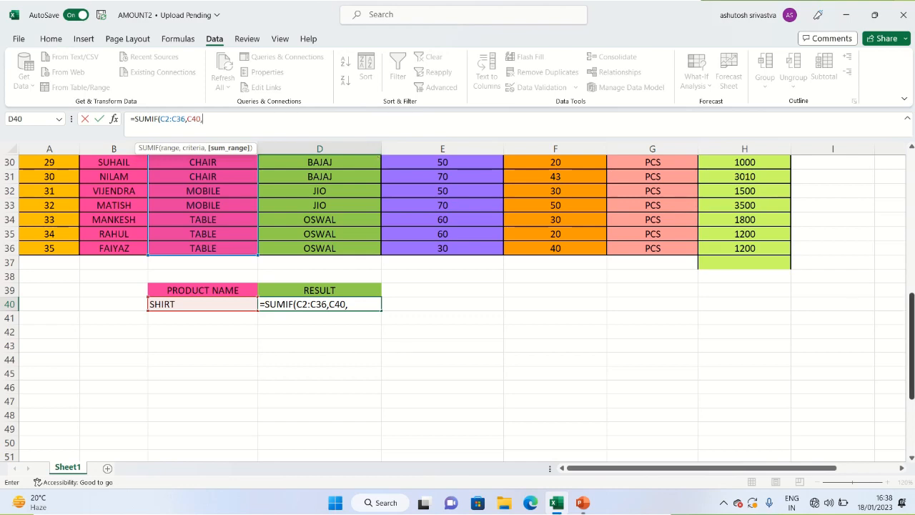
pyautogui.moveTo(913, 320); pyautogui.dragTo(912, 175)
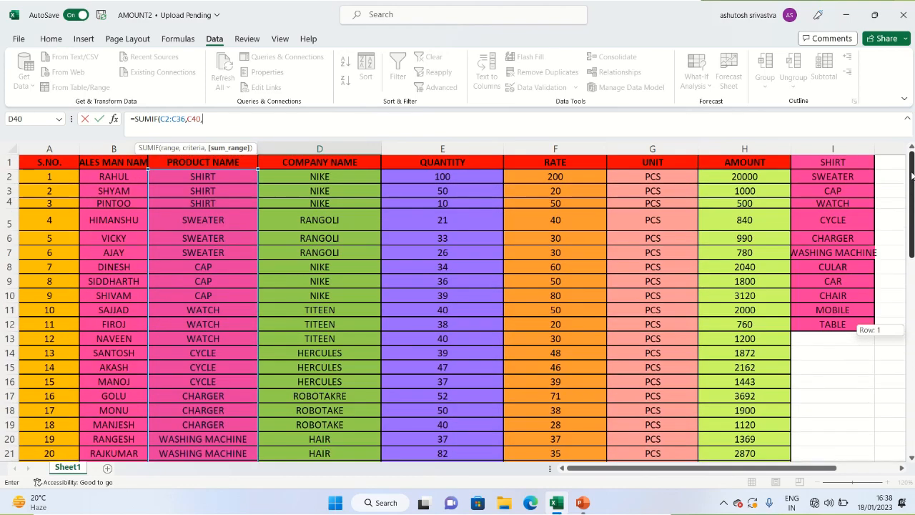
pyautogui.moveTo(765, 179); pyautogui.dragTo(754, 435)
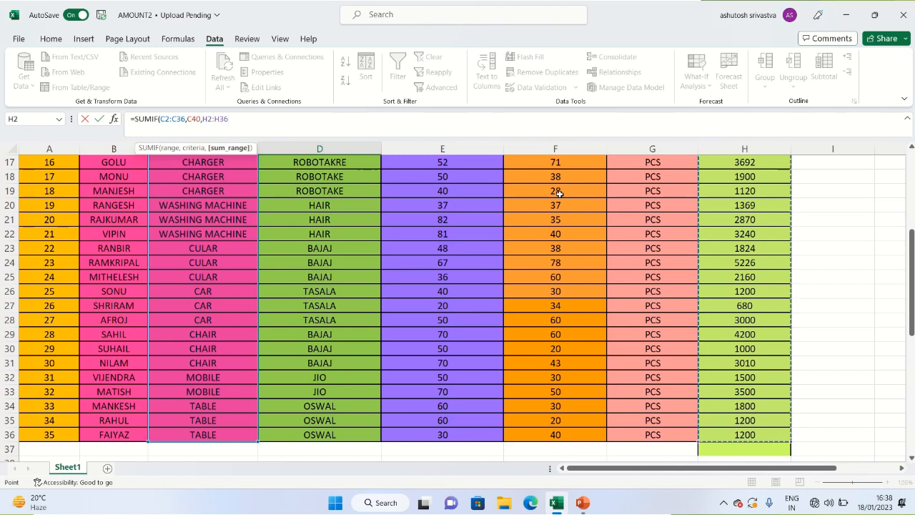
pyautogui.press('Return')
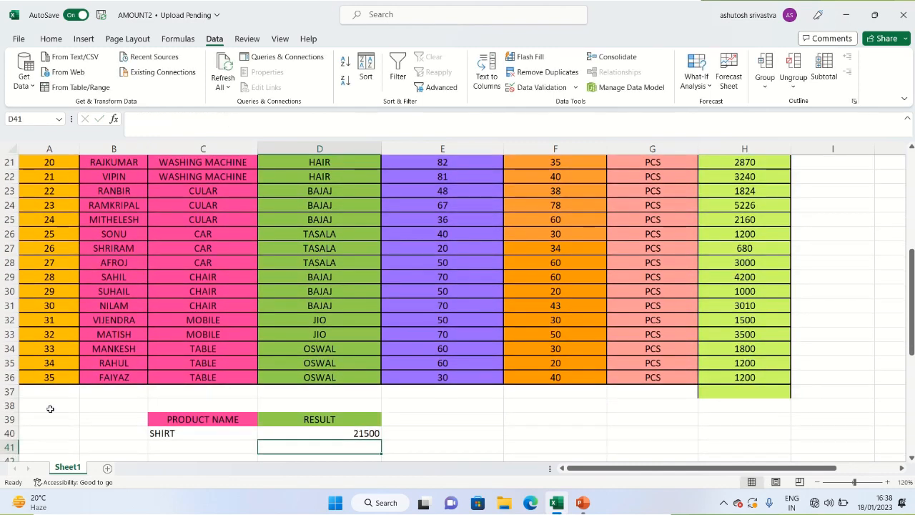
# - Test the SUMIF result by choosing SWEATER, WATCH and finally CHAIR from the dropdown in C40, and select the formula cell D40
pyautogui.click(187, 437)
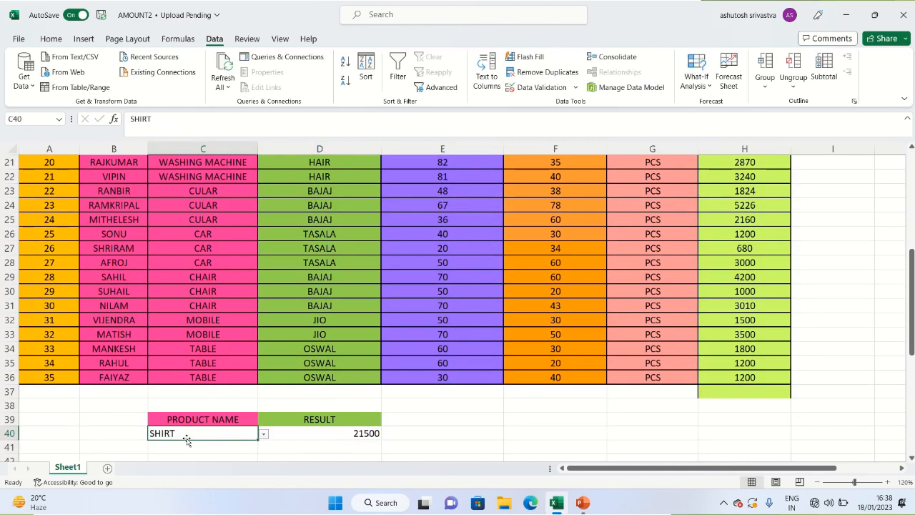
pyautogui.click(263, 434)
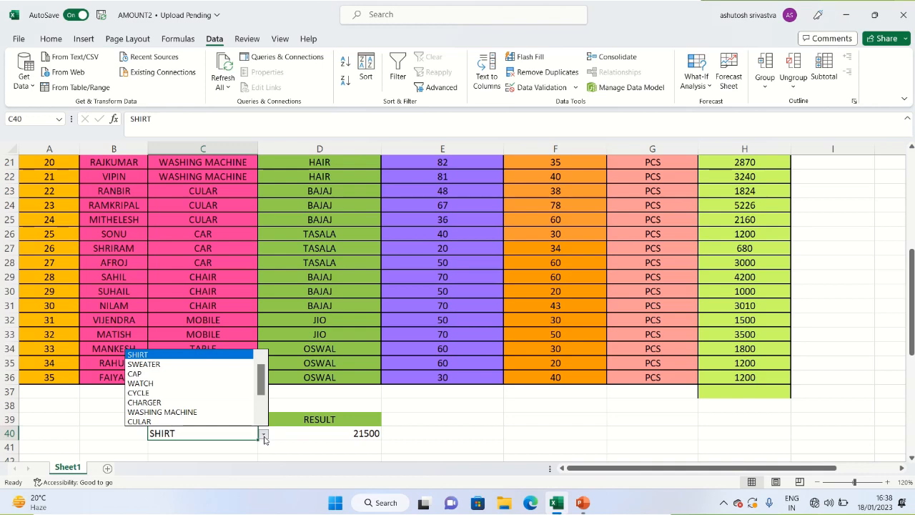
pyautogui.click(186, 364)
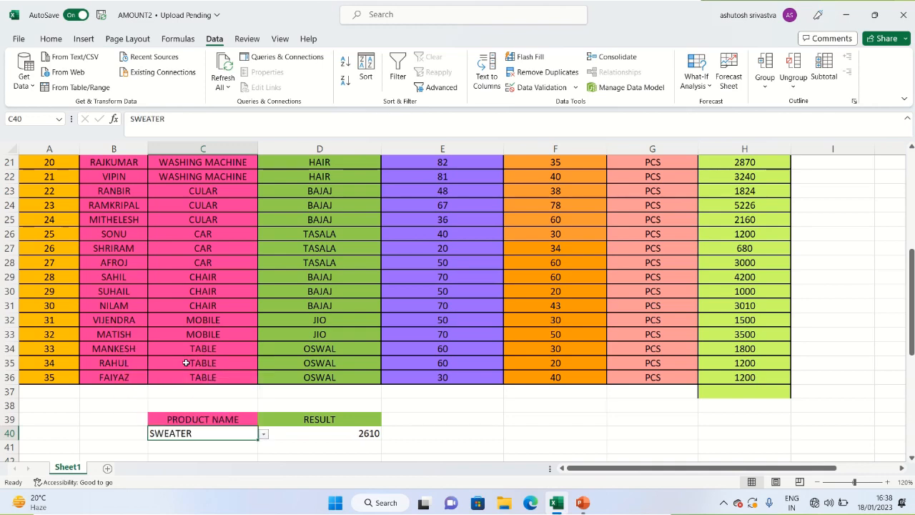
pyautogui.click(263, 436)
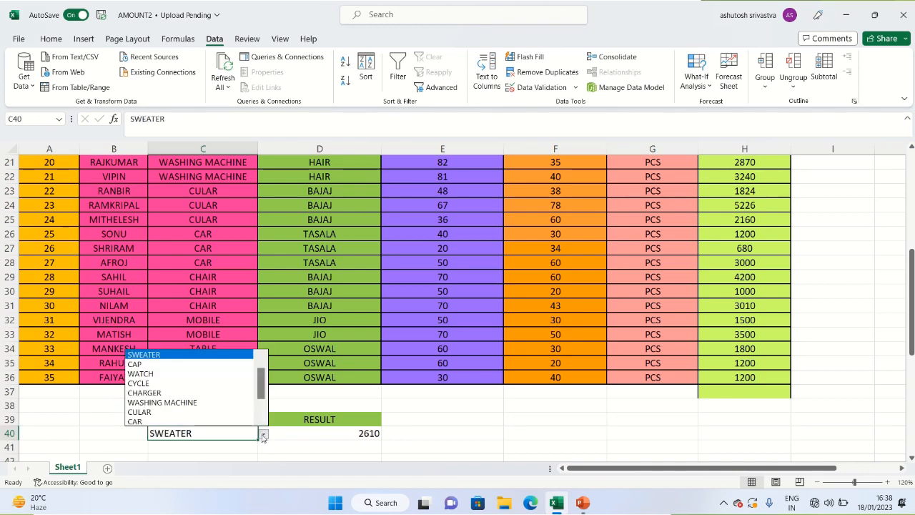
pyautogui.click(186, 374)
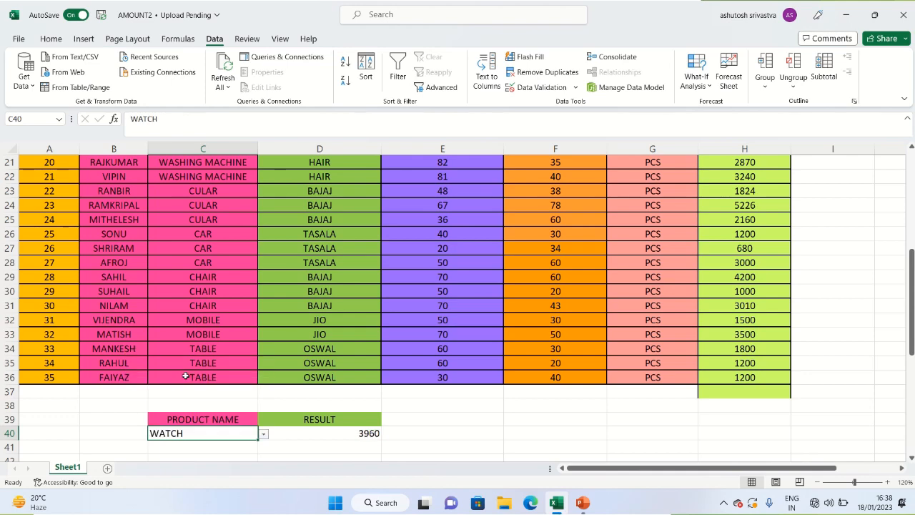
pyautogui.click(263, 437)
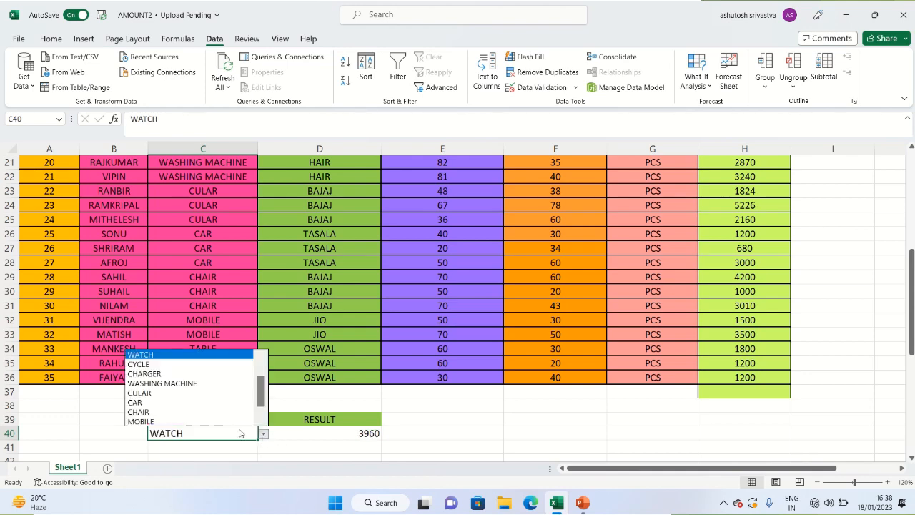
pyautogui.click(194, 412)
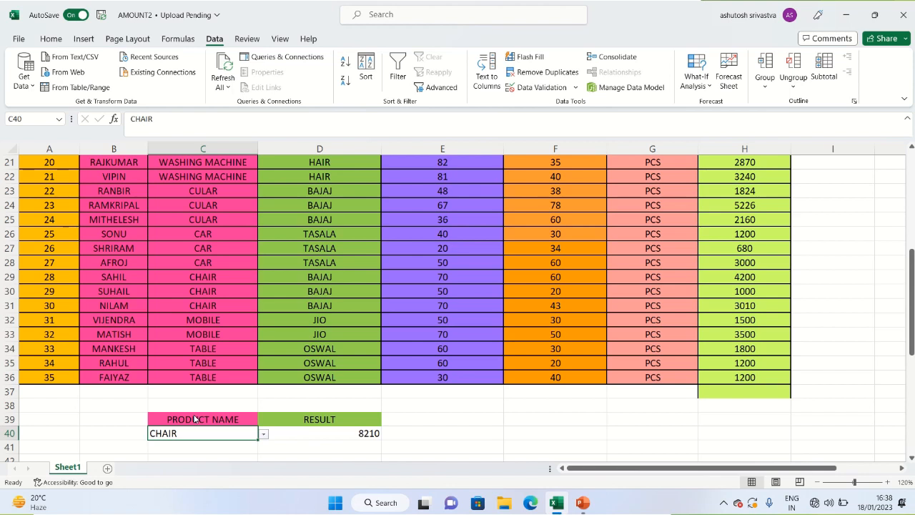
pyautogui.click(279, 445)
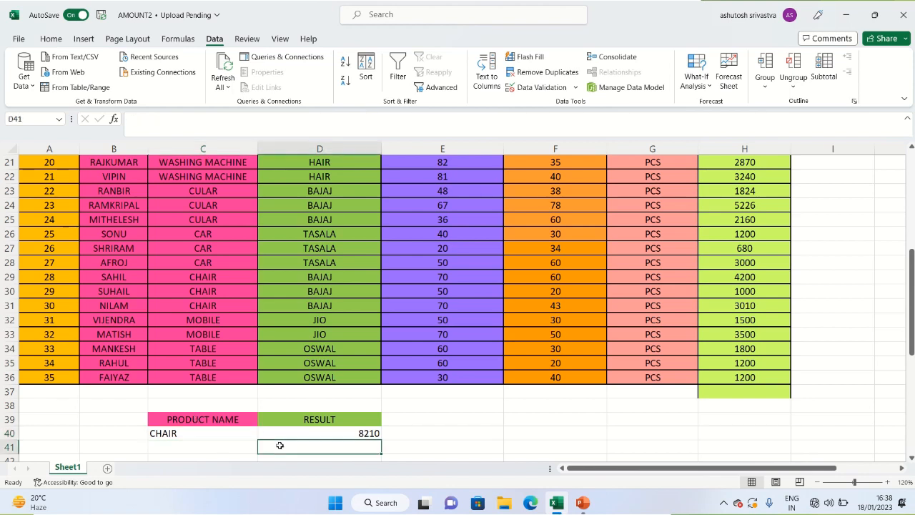
pyautogui.click(318, 434)
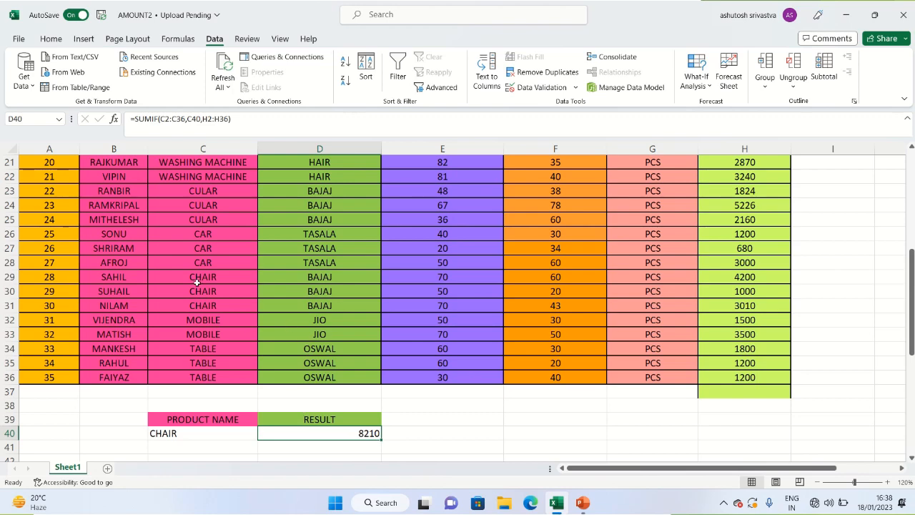
# - Enter the heading COMPANY NAME in B39 and widen column B to fit it
pyautogui.click(124, 422)
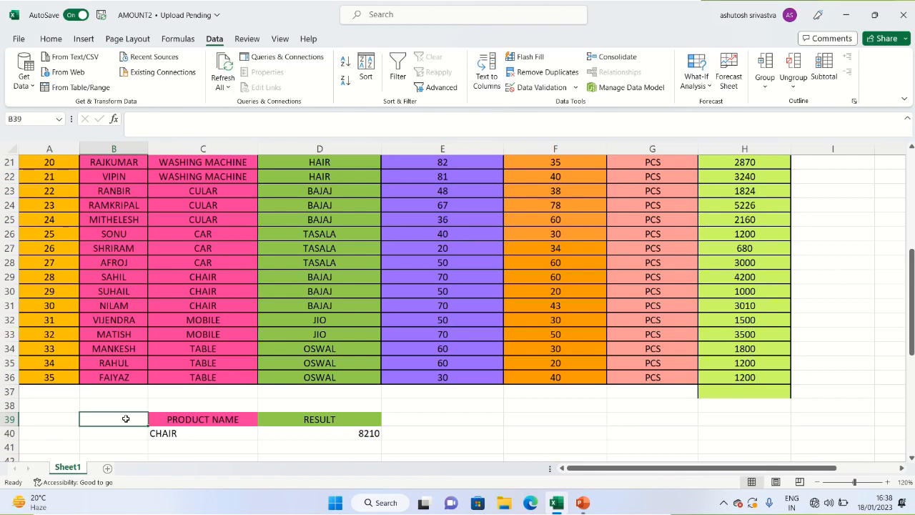
pyautogui.write('COM')
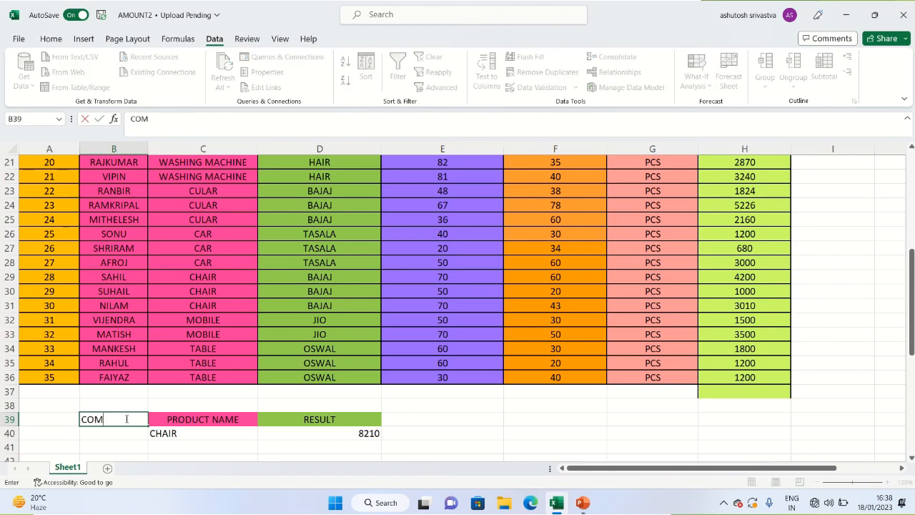
pyautogui.write('PANY NAME')
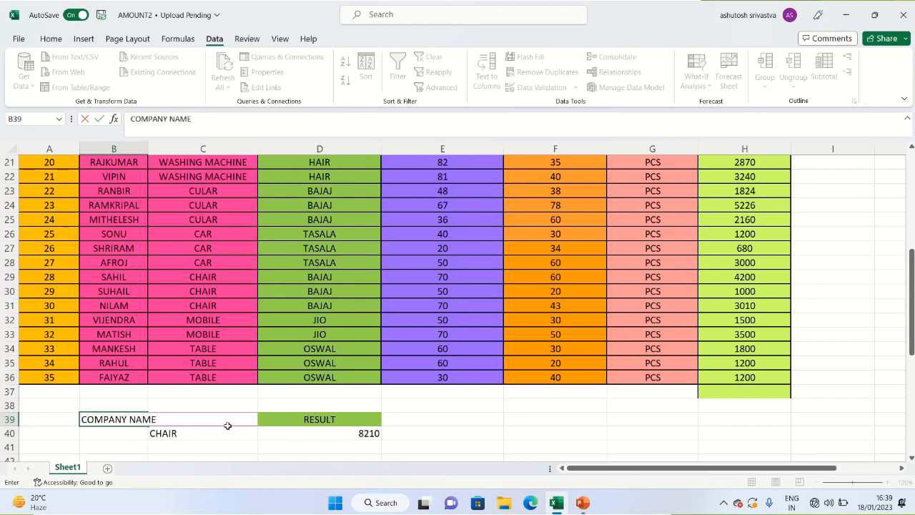
pyautogui.click(227, 429)
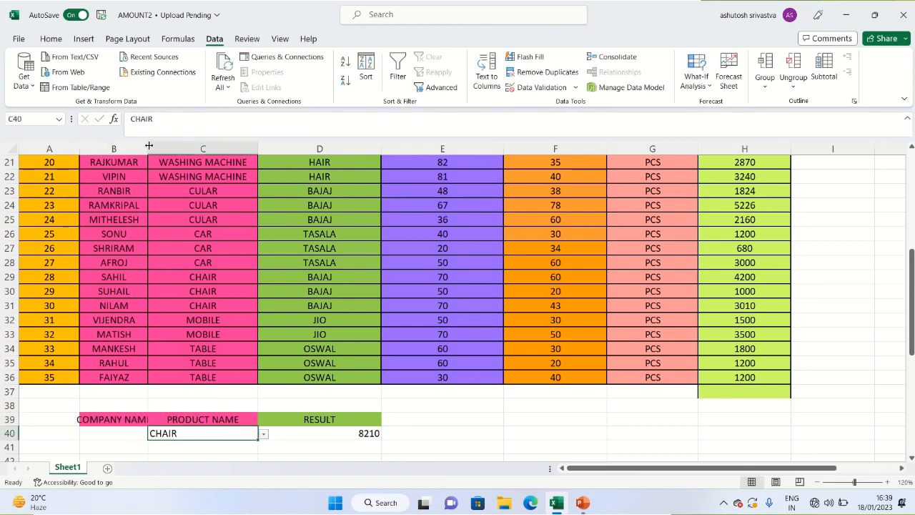
pyautogui.moveTo(148, 146); pyautogui.dragTo(171, 146)
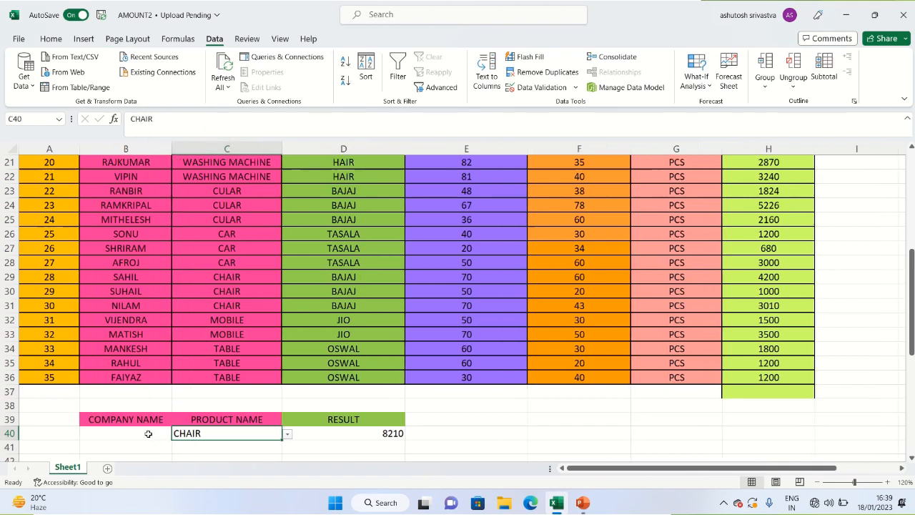
# - Select the first entries of NIKE, RANGOLI, TITEEN, HERCULES and ROBOTAKRE together in cells D2, D5, D11, D14 and D17
pyautogui.click(148, 434)
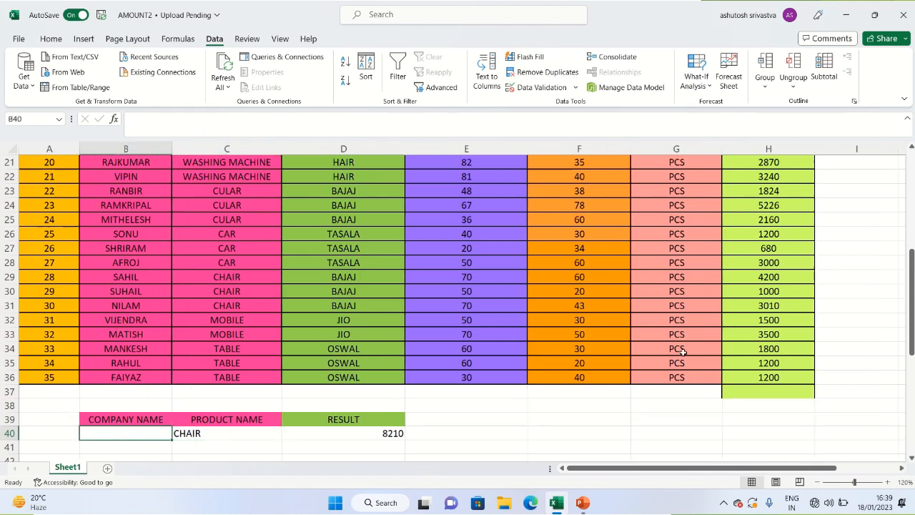
pyautogui.moveTo(912, 333); pyautogui.dragTo(911, 234)
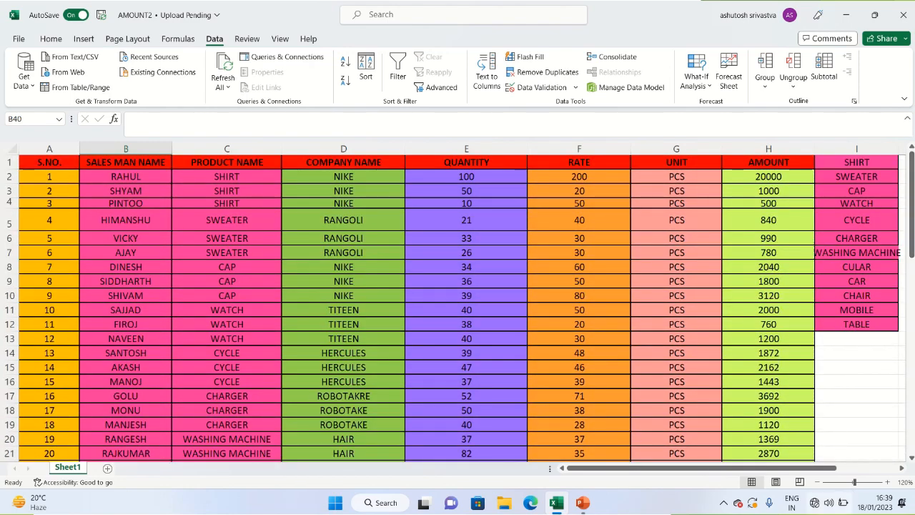
pyautogui.click(901, 468)
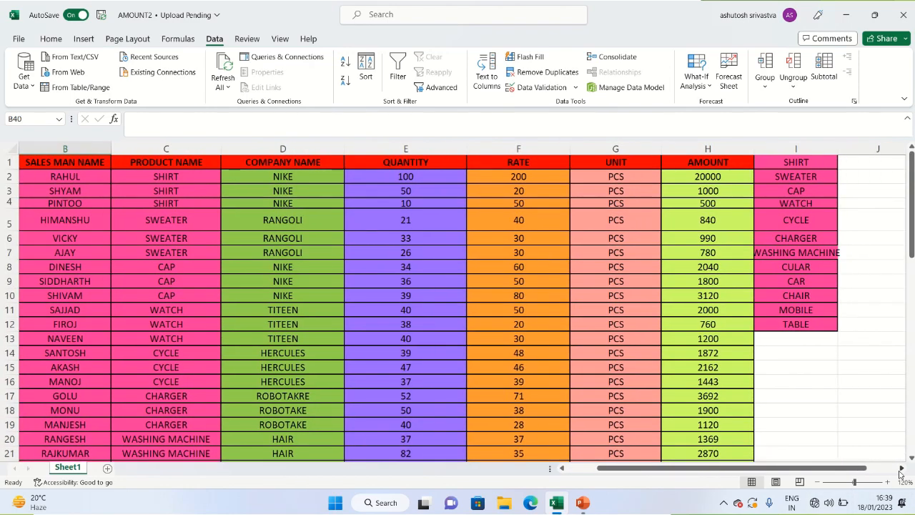
pyautogui.click(291, 178)
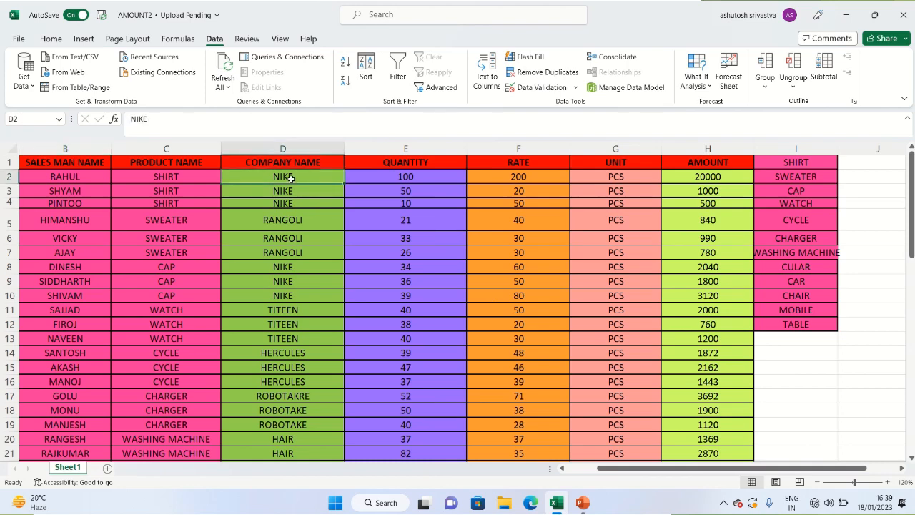
pyautogui.keyDown('ctrl'); pyautogui.click(288, 223); pyautogui.keyUp('ctrl')
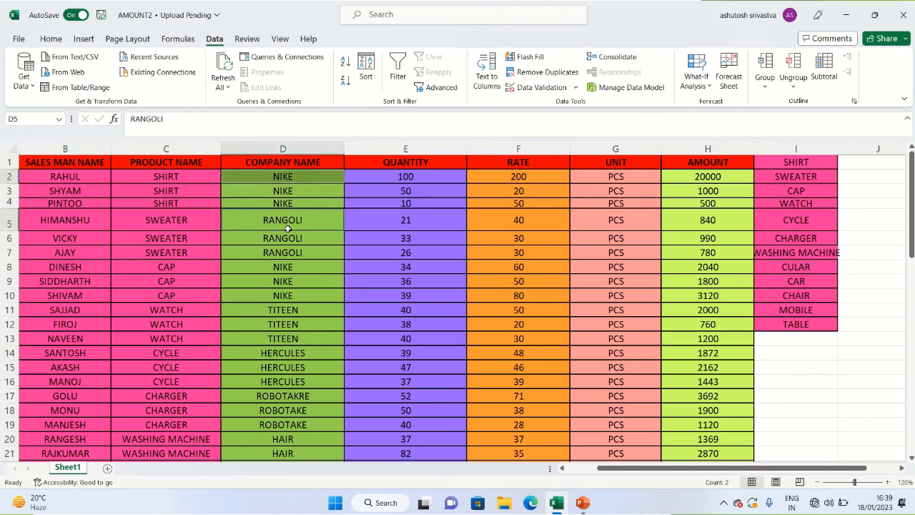
pyautogui.keyDown('ctrl'); pyautogui.click(288, 220); pyautogui.keyUp('ctrl')
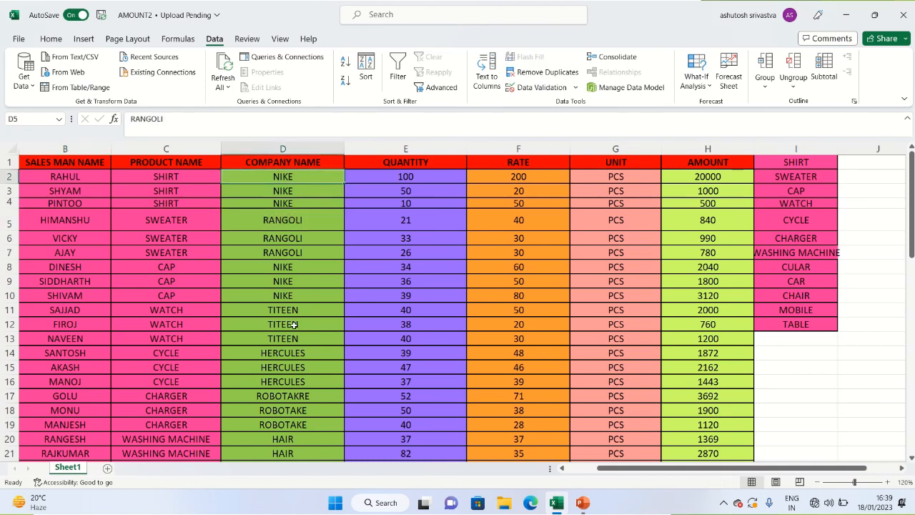
pyautogui.moveTo(290, 272)
pyautogui.mouseDown()
pyautogui.moveTo(298, 315)
pyautogui.moveTo(299, 272)
pyautogui.mouseUp()
pyautogui.keyDown('ctrl'); pyautogui.click(299, 271); pyautogui.keyUp('ctrl')
pyautogui.keyDown('ctrl'); pyautogui.click(293, 220); pyautogui.keyUp('ctrl')
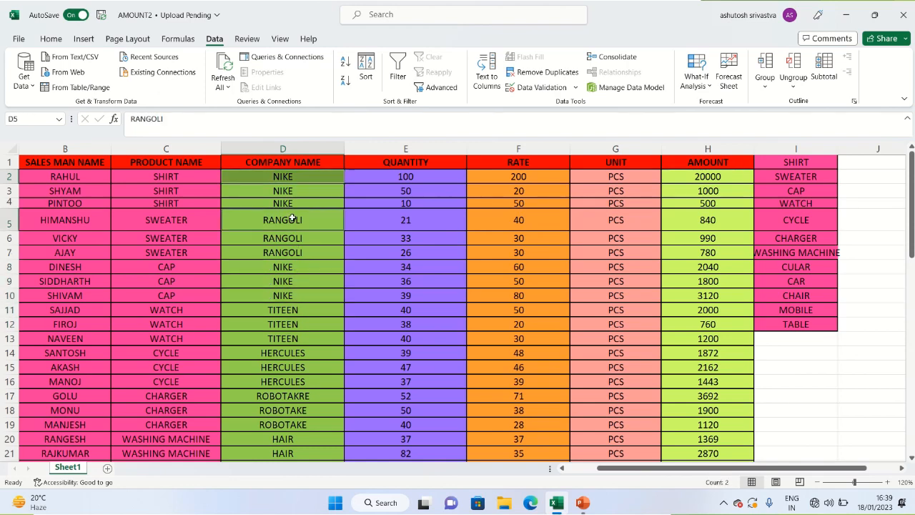
pyautogui.keyDown('ctrl'); pyautogui.click(293, 309); pyautogui.keyUp('ctrl')
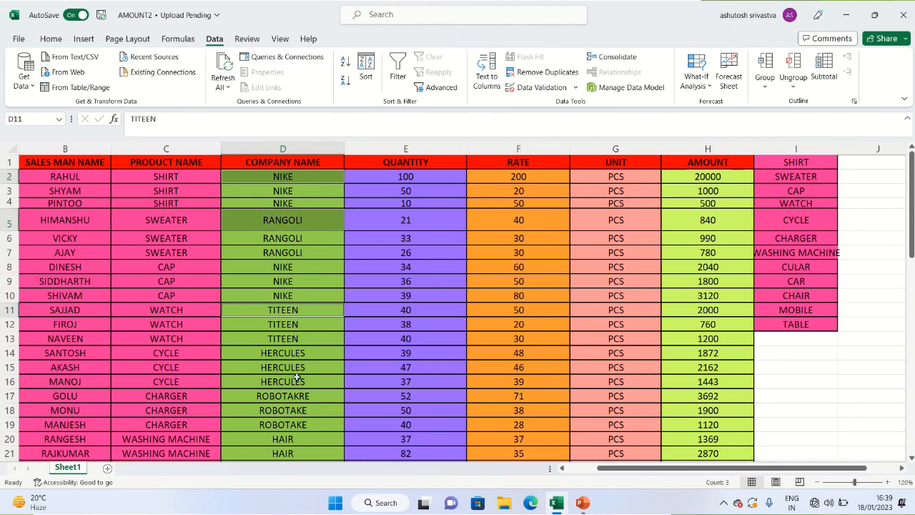
pyautogui.keyDown('ctrl'); pyautogui.click(294, 353); pyautogui.keyUp('ctrl')
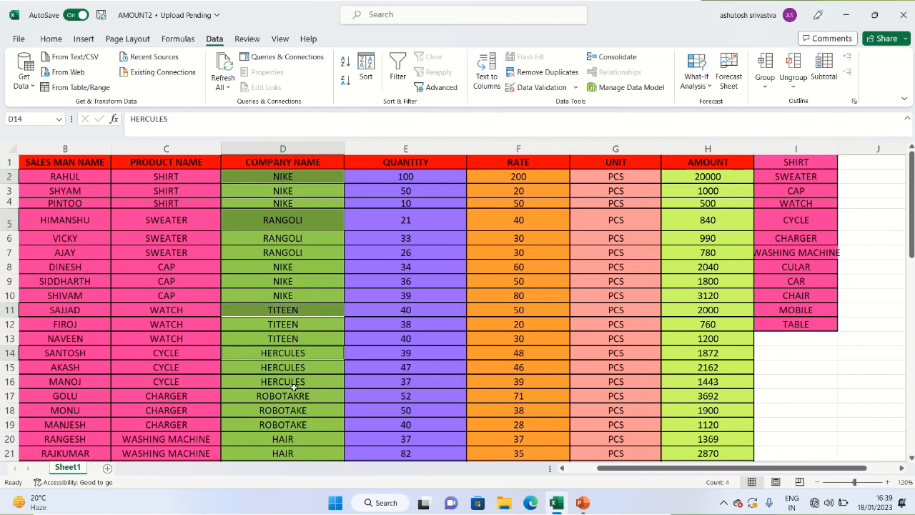
pyautogui.keyDown('ctrl'); pyautogui.click(293, 397); pyautogui.keyUp('ctrl')
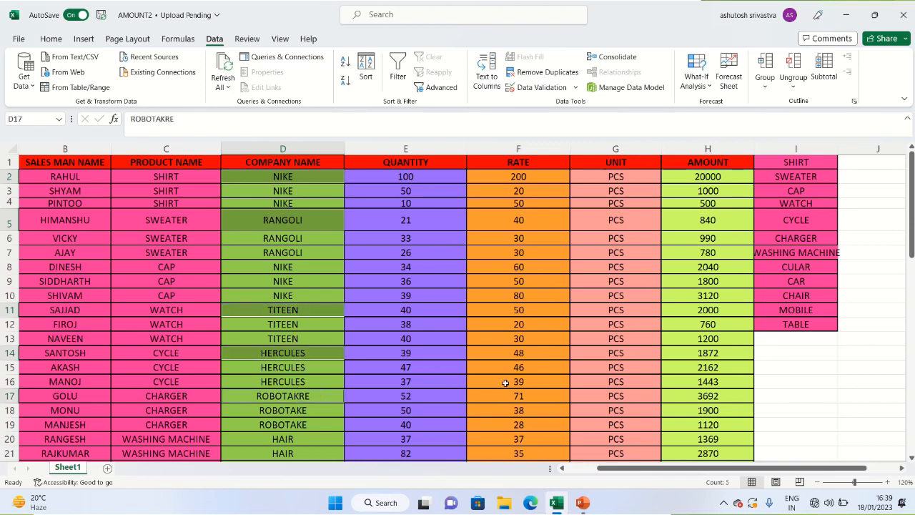
# - Add the company cells D20, D23, D26, D29, D32 and D34 to the selection and copy all the selected names
pyautogui.moveTo(912, 199); pyautogui.dragTo(910, 247)
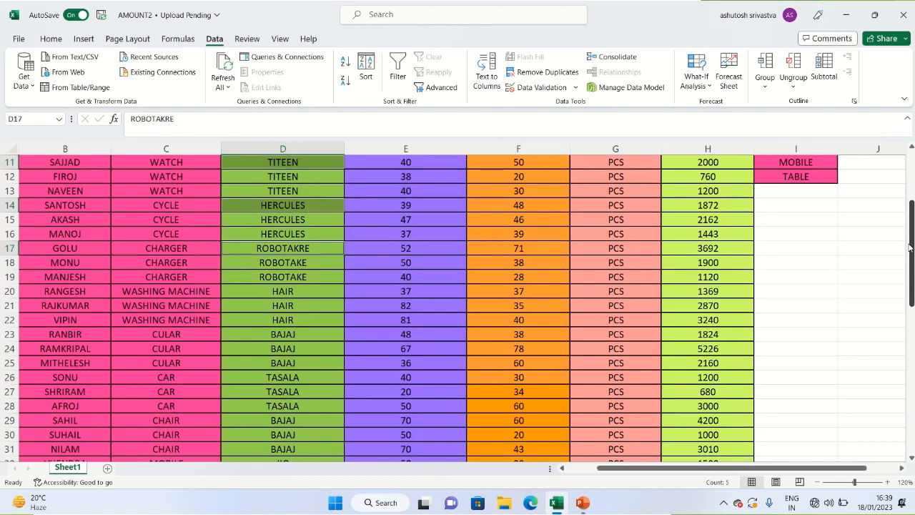
pyautogui.keyDown('ctrl'); pyautogui.click(285, 291); pyautogui.keyUp('ctrl')
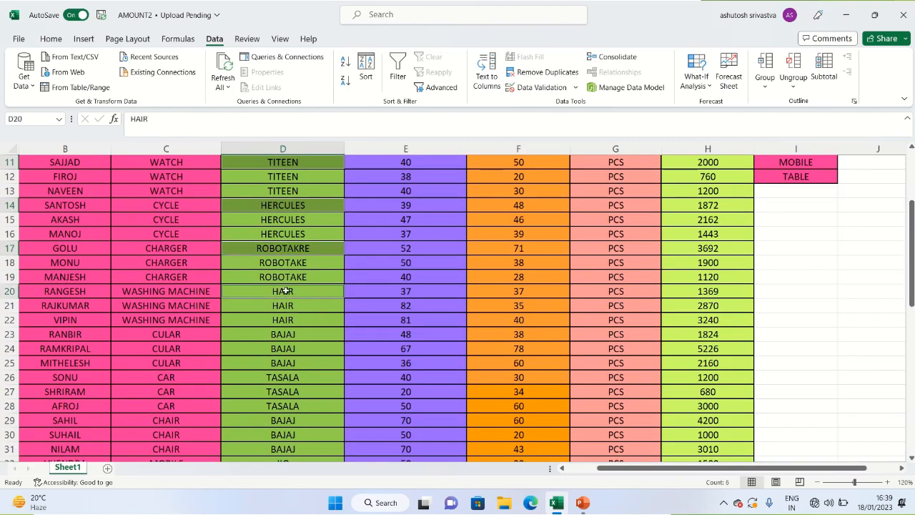
pyautogui.keyDown('ctrl'); pyautogui.click(290, 334); pyautogui.keyUp('ctrl')
pyautogui.keyDown('ctrl'); pyautogui.click(291, 380); pyautogui.keyUp('ctrl')
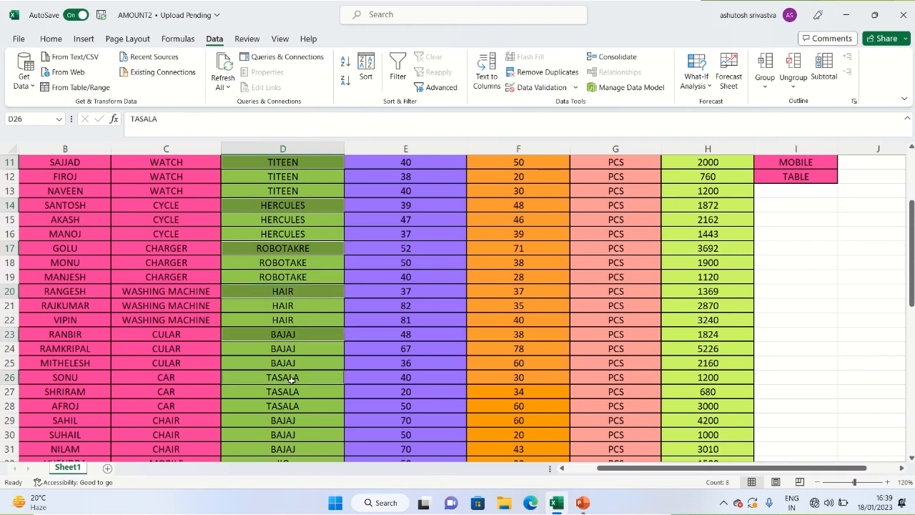
pyautogui.moveTo(913, 235); pyautogui.dragTo(907, 281)
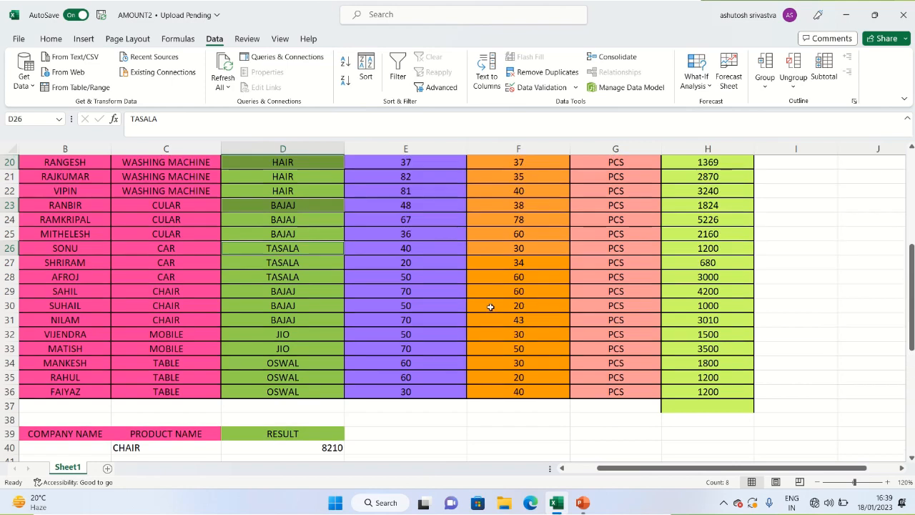
pyautogui.keyDown('ctrl'); pyautogui.click(289, 288); pyautogui.keyUp('ctrl')
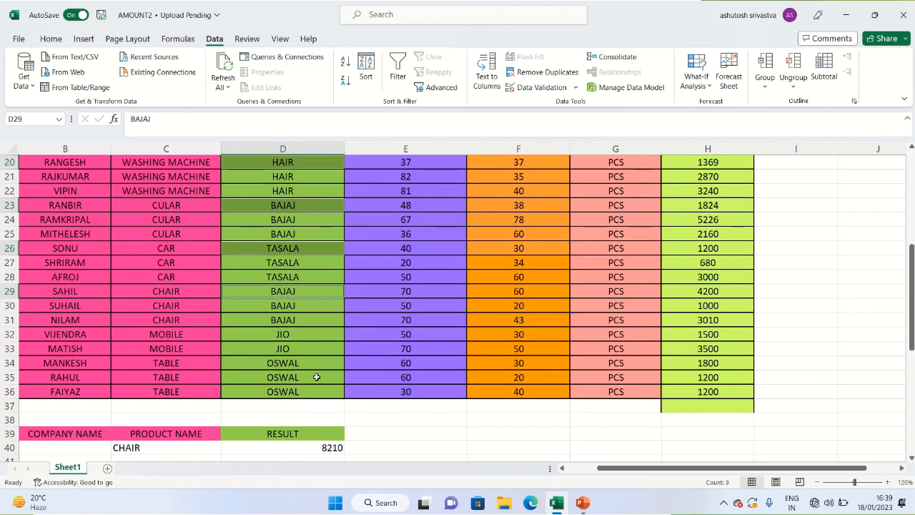
pyautogui.keyDown('ctrl'); pyautogui.click(287, 334); pyautogui.keyUp('ctrl')
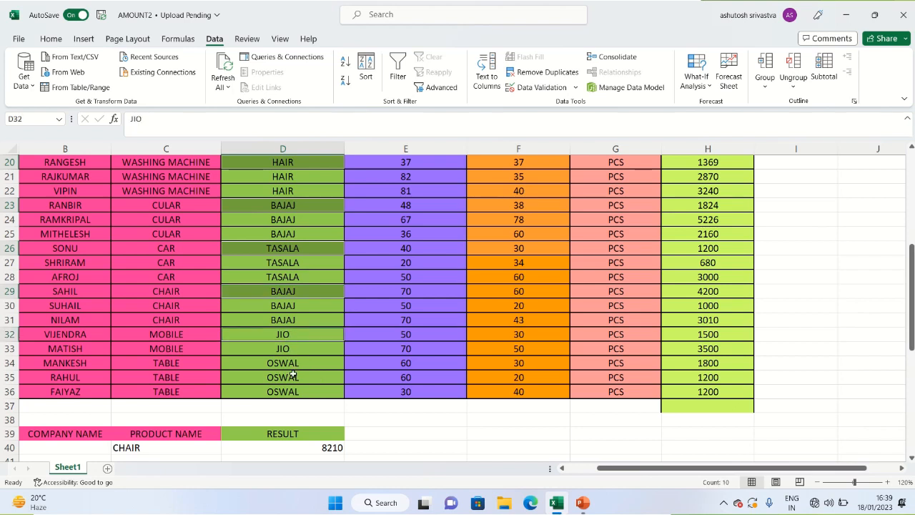
pyautogui.keyDown('ctrl'); pyautogui.click(293, 363); pyautogui.keyUp('ctrl')
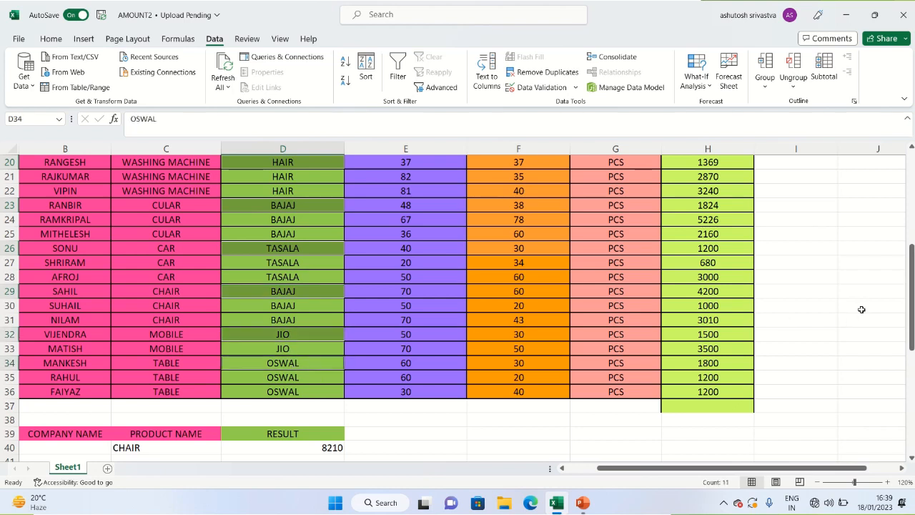
pyautogui.hotkey('ctrl', 'c')
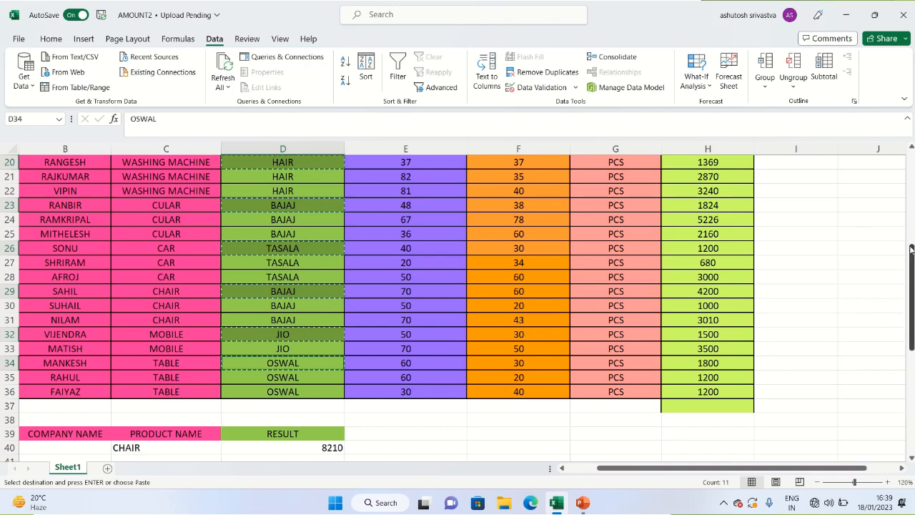
# - Paste the copied company names starting at J1, beside the product list
pyautogui.moveTo(912, 309); pyautogui.dragTo(911, 239)
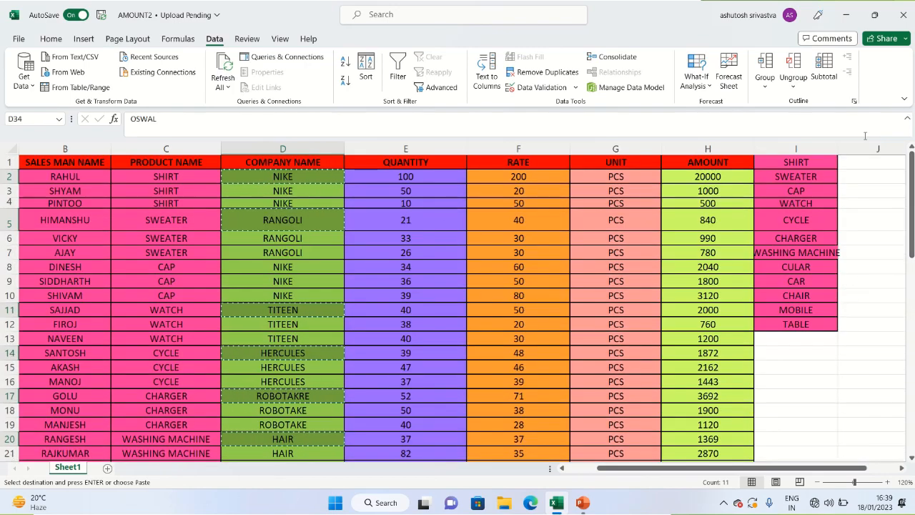
pyautogui.click(859, 163)
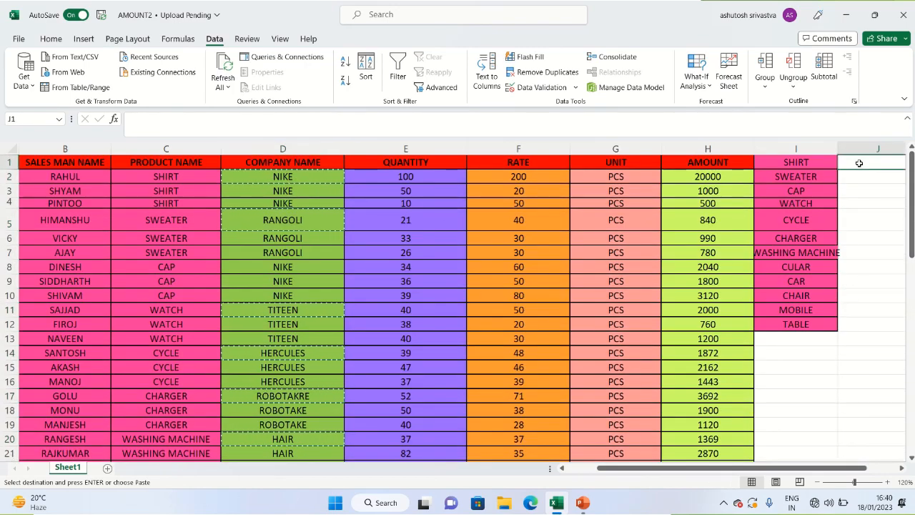
pyautogui.hotkey('ctrl', 'v')
pyautogui.click(437, 363)
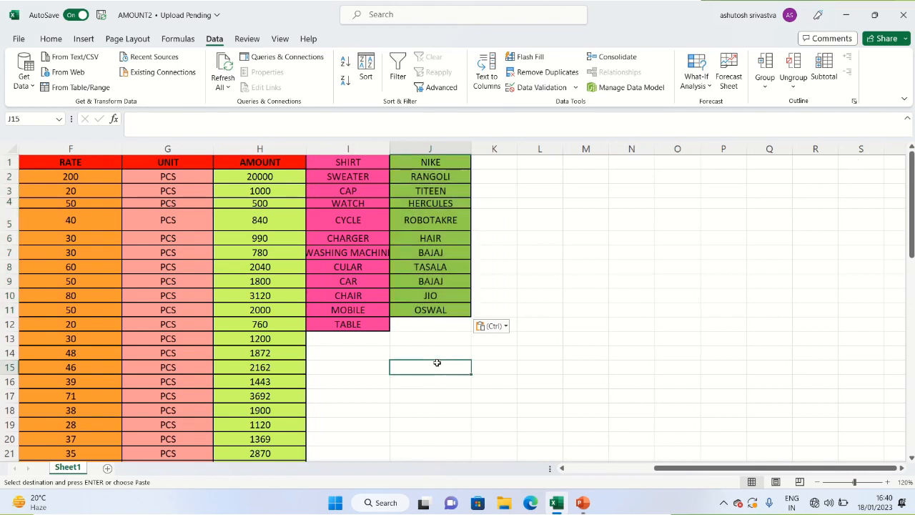
# - Select the pasted company names J1:J11 and name the range COM
pyautogui.moveTo(428, 164); pyautogui.dragTo(428, 321)
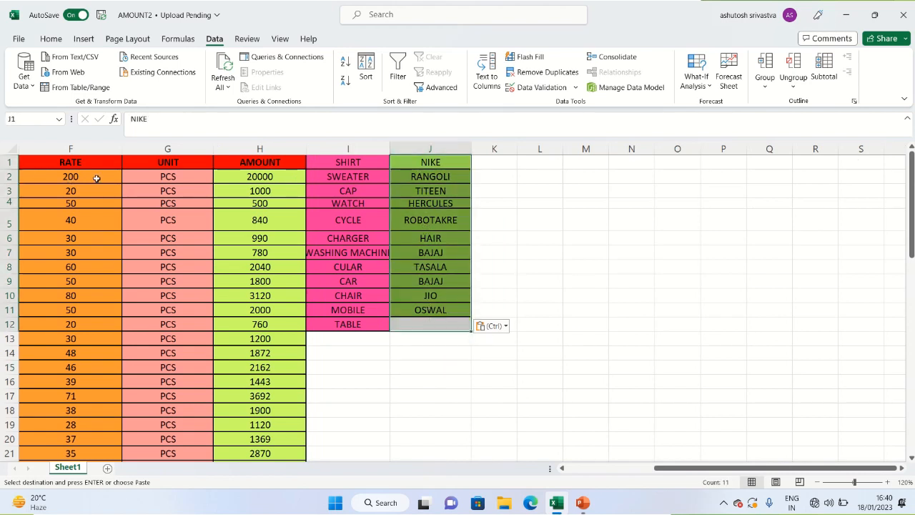
pyautogui.moveTo(425, 162); pyautogui.dragTo(431, 310)
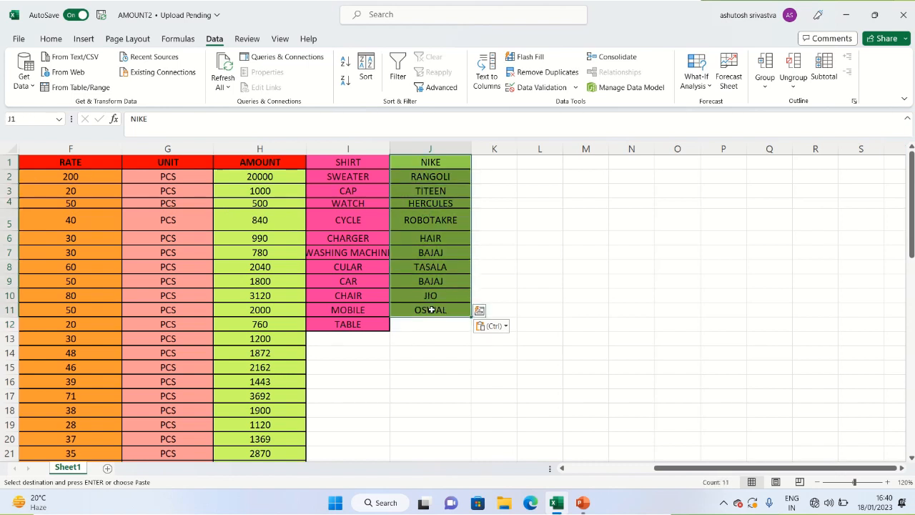
pyautogui.click(19, 119)
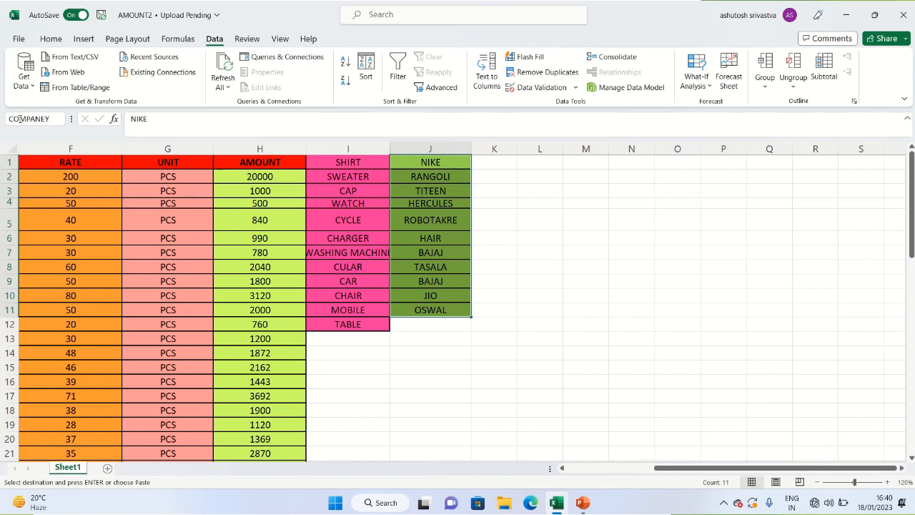
pyautogui.press('BackSpace')
pyautogui.press('BackSpace')
pyautogui.press('BackSpace')
pyautogui.press('BackSpace')
pyautogui.moveTo(649, 5)
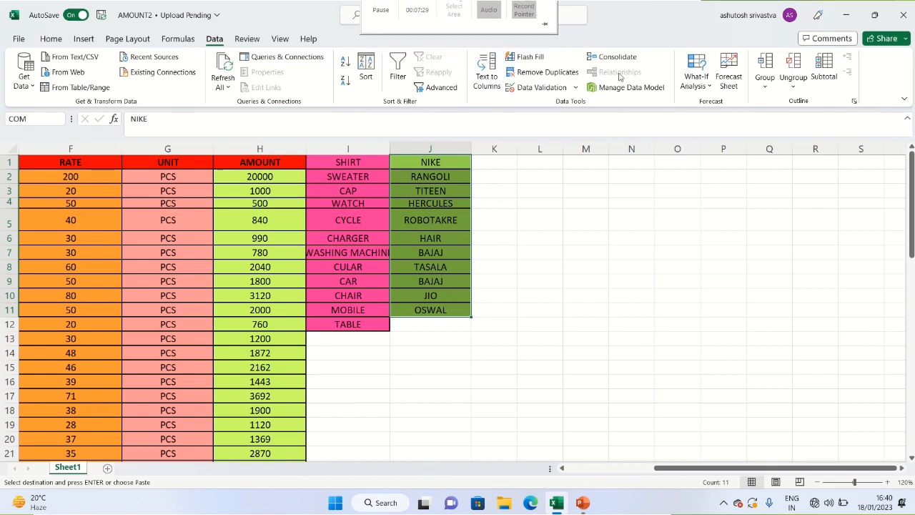
pyautogui.press('Return')
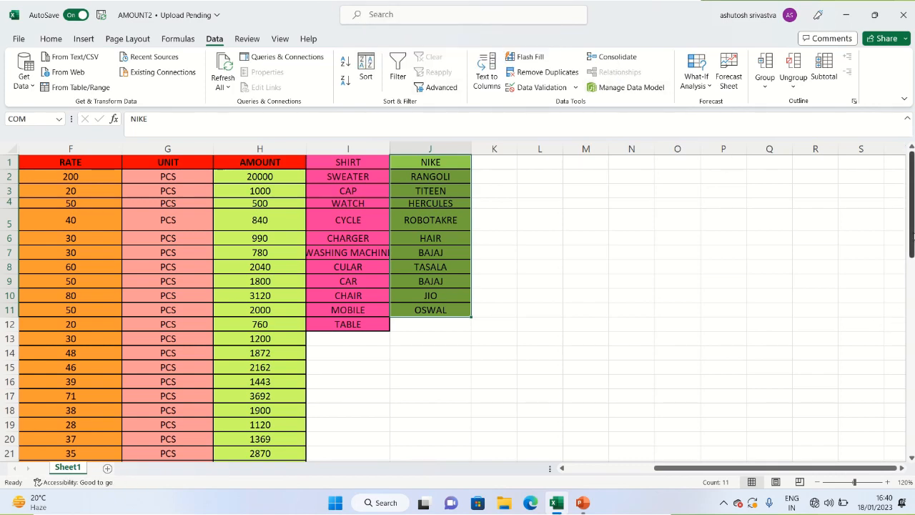
# - Add a list validation dropdown to B40 with the named range COM as its source, and choose RANGOLI from it
pyautogui.moveTo(911, 236); pyautogui.dragTo(909, 377)
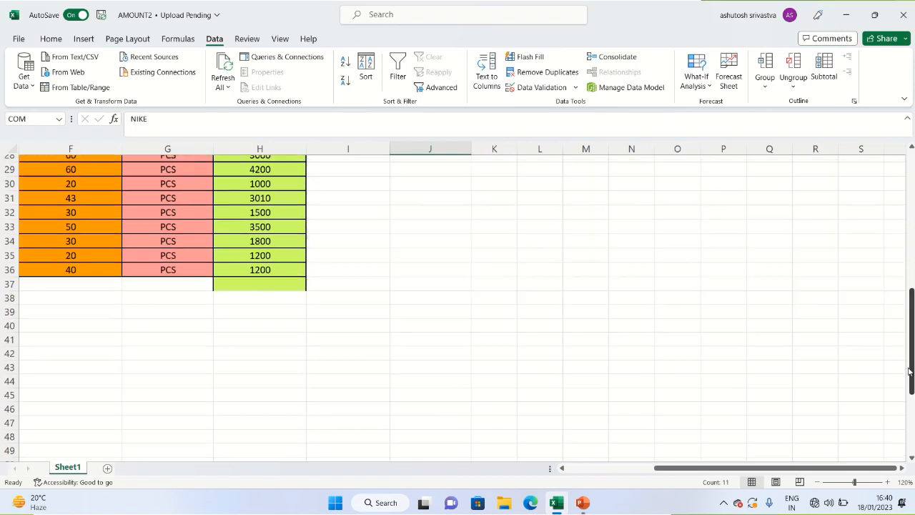
pyautogui.moveTo(667, 470); pyautogui.dragTo(549, 469)
pyautogui.click(142, 320)
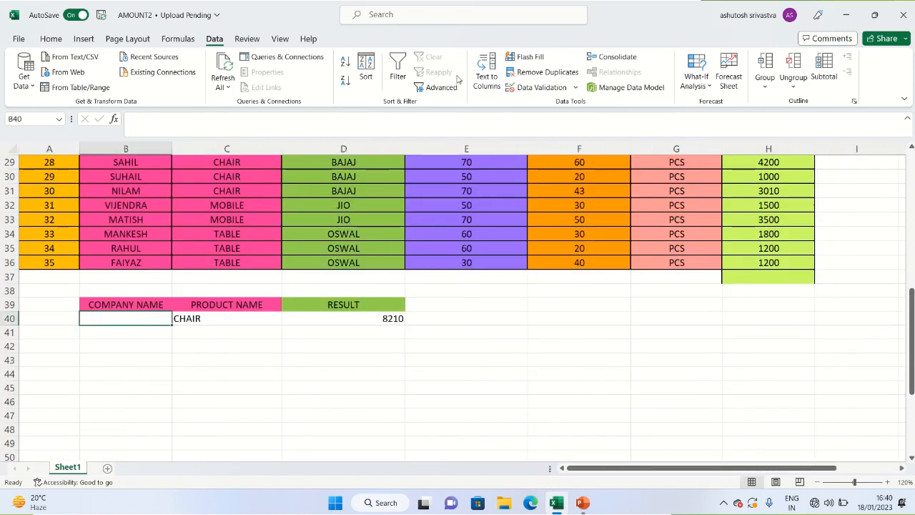
pyautogui.click(576, 89)
pyautogui.click(572, 104)
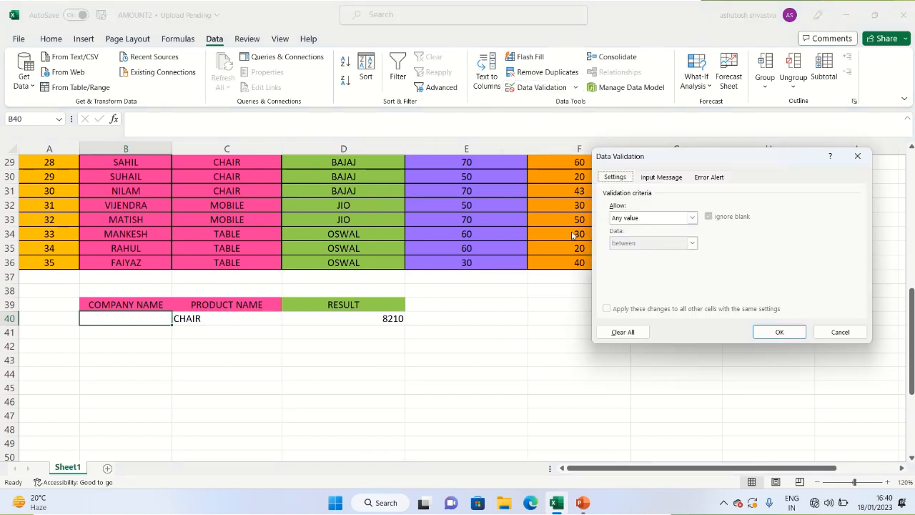
pyautogui.click(691, 218)
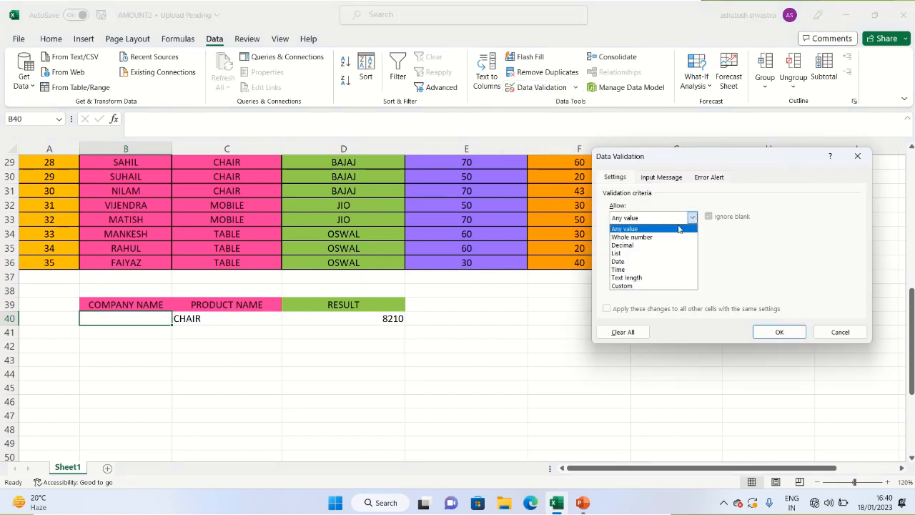
pyautogui.click(650, 255)
pyautogui.click(710, 269)
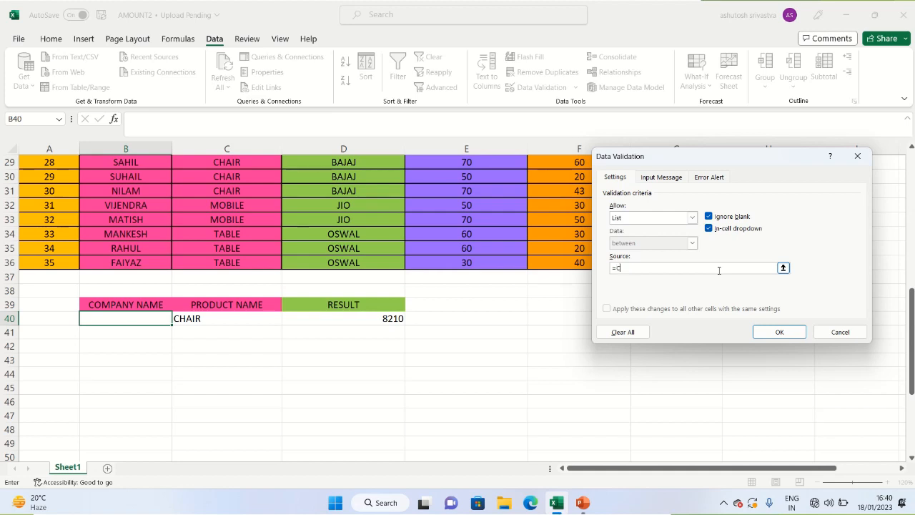
pyautogui.press('Return')
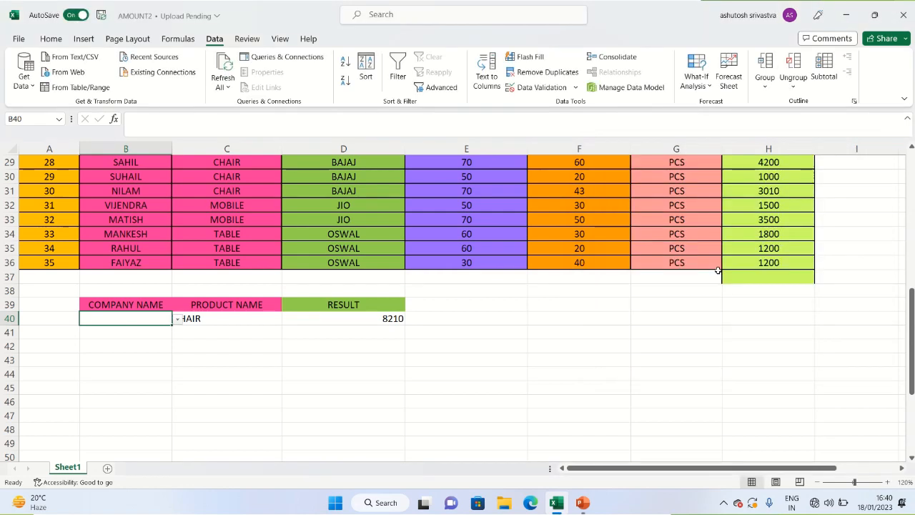
pyautogui.click(176, 319)
pyautogui.click(138, 341)
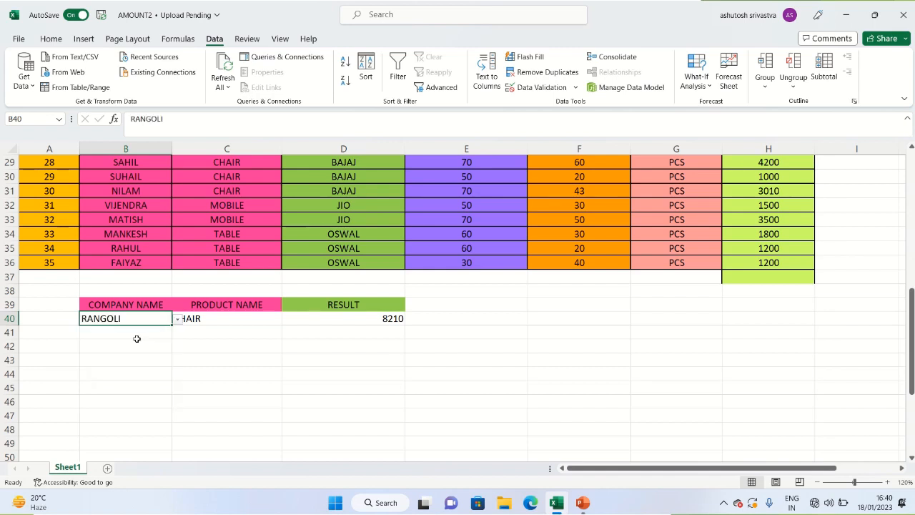
# - Replace the RESULT formula in D40 with the start of a SUMIFS, using the AMOUNT cells H2:H36 as the sum range
pyautogui.click(372, 319)
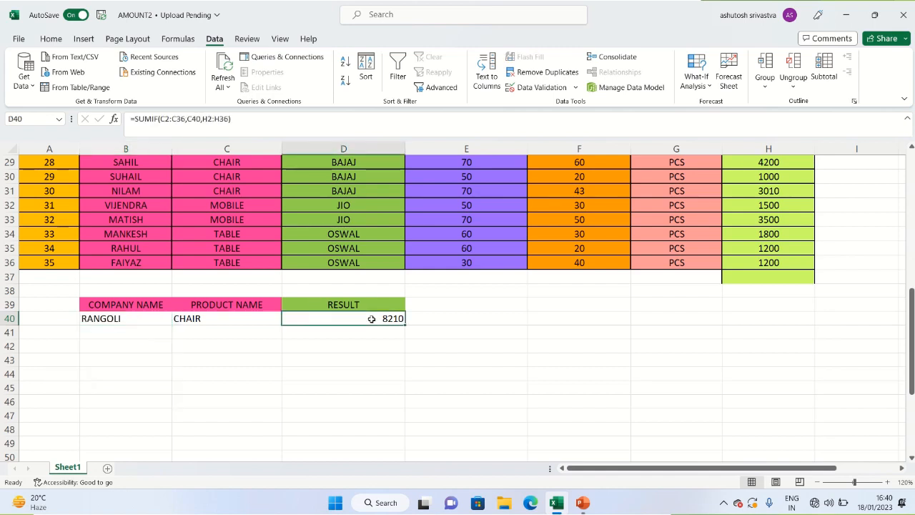
pyautogui.write('=')
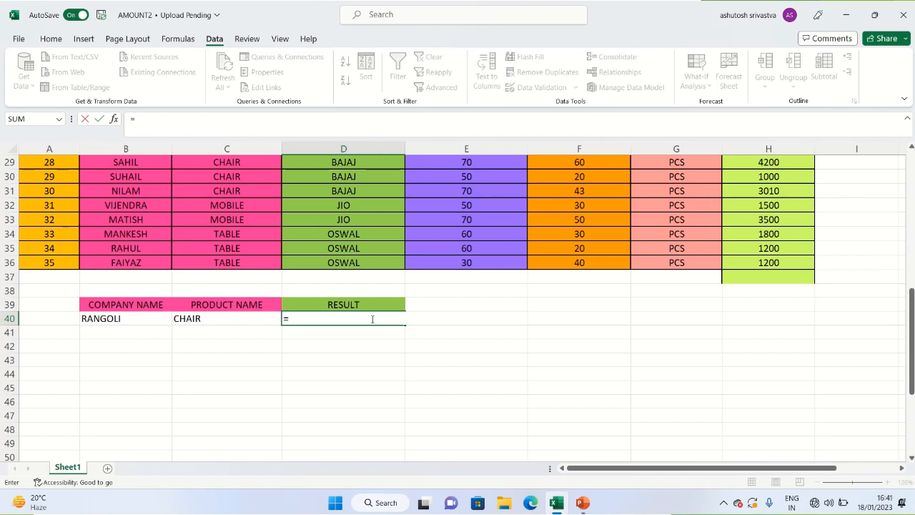
pyautogui.write('SUMIF')
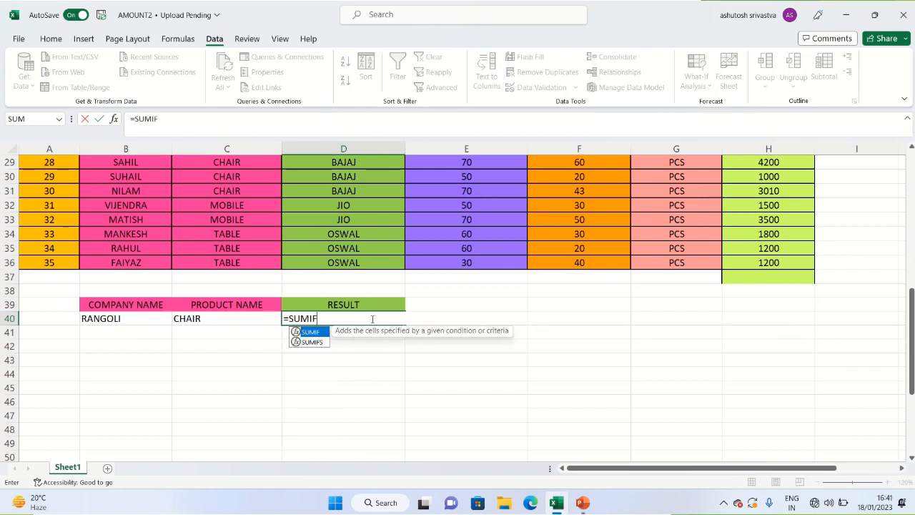
pyautogui.write('S')
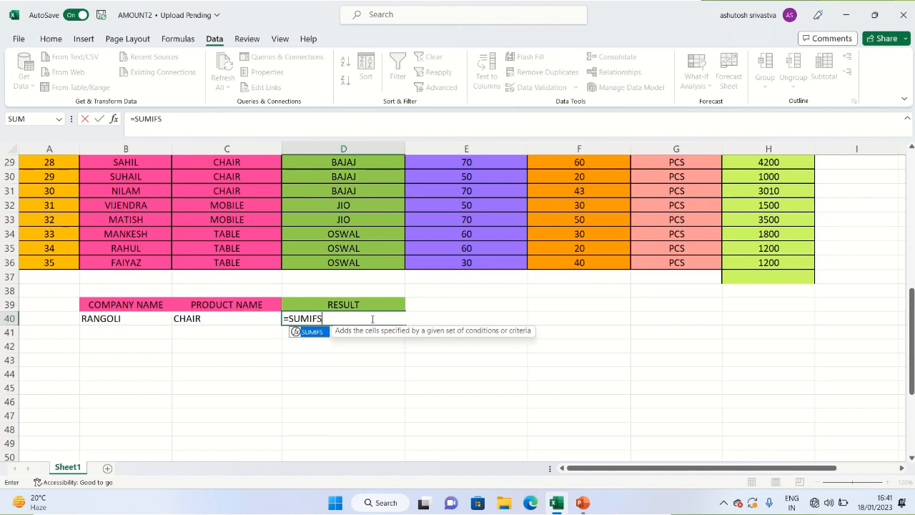
pyautogui.write('(')
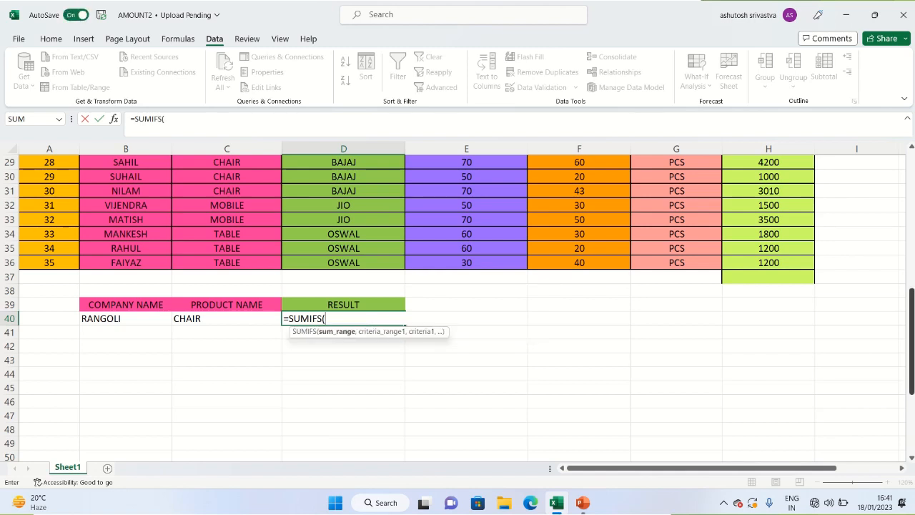
pyautogui.moveTo(911, 349); pyautogui.dragTo(903, 186)
pyautogui.click(764, 176)
pyautogui.moveTo(763, 176); pyautogui.dragTo(762, 436)
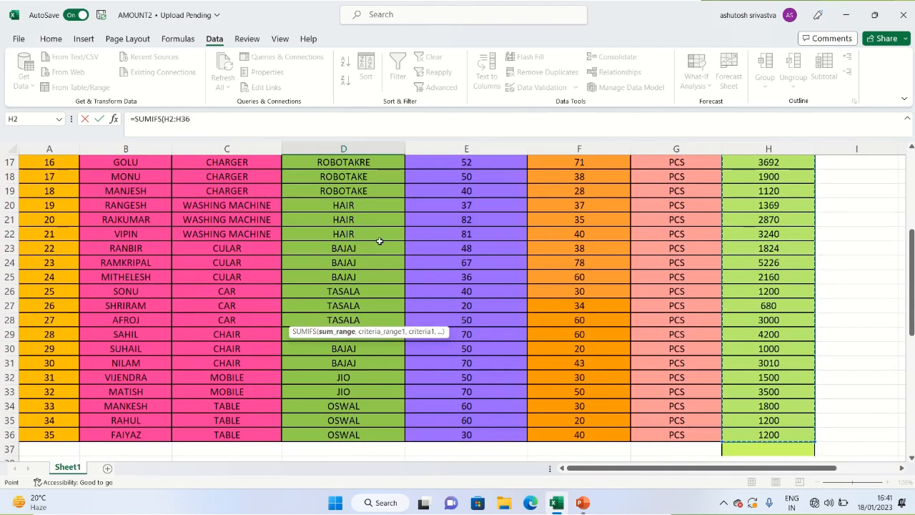
pyautogui.click(232, 113)
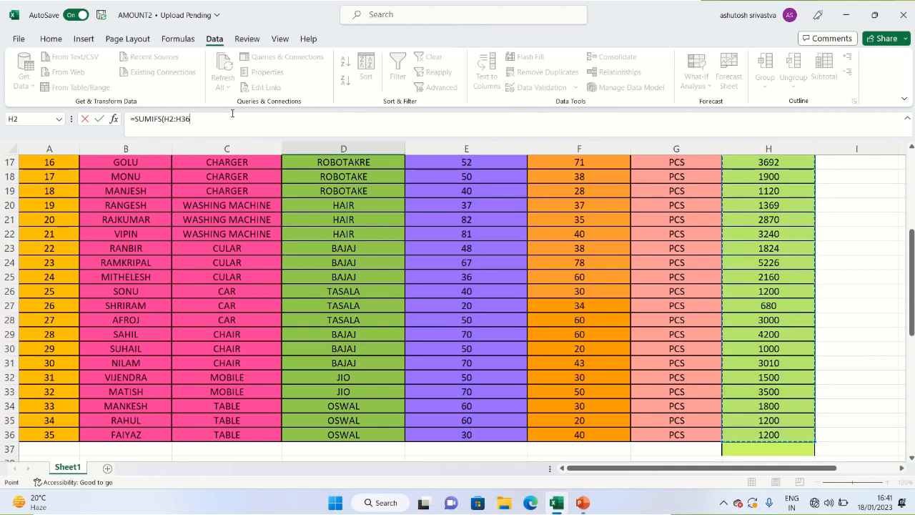
pyautogui.write(',')
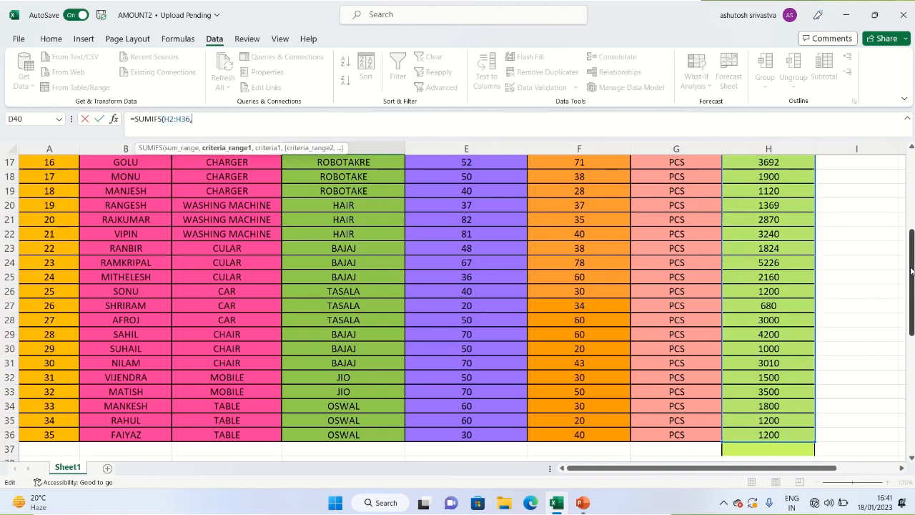
# - Add the product cells C2:C36 as the first SUMIFS criteria range, with C40 as its criterion
pyautogui.moveTo(910, 270); pyautogui.dragTo(911, 189)
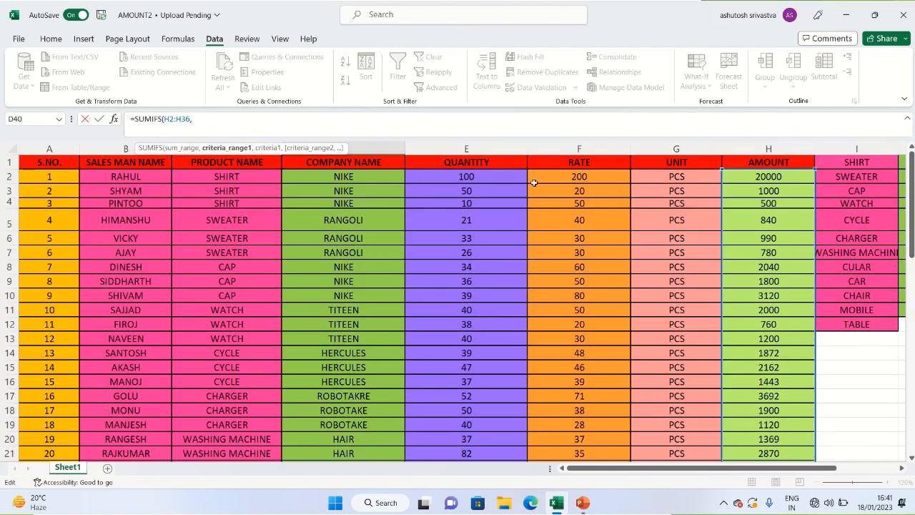
pyautogui.moveTo(231, 176); pyautogui.dragTo(239, 444)
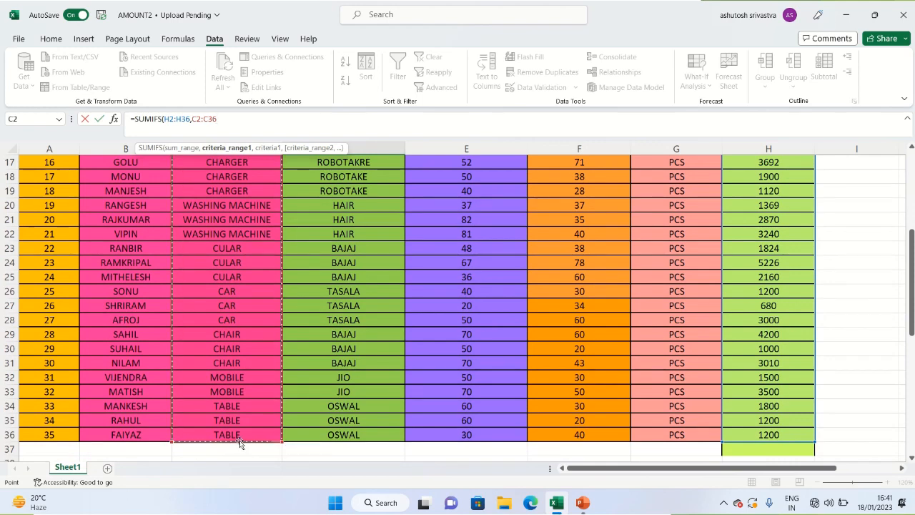
pyautogui.write(',')
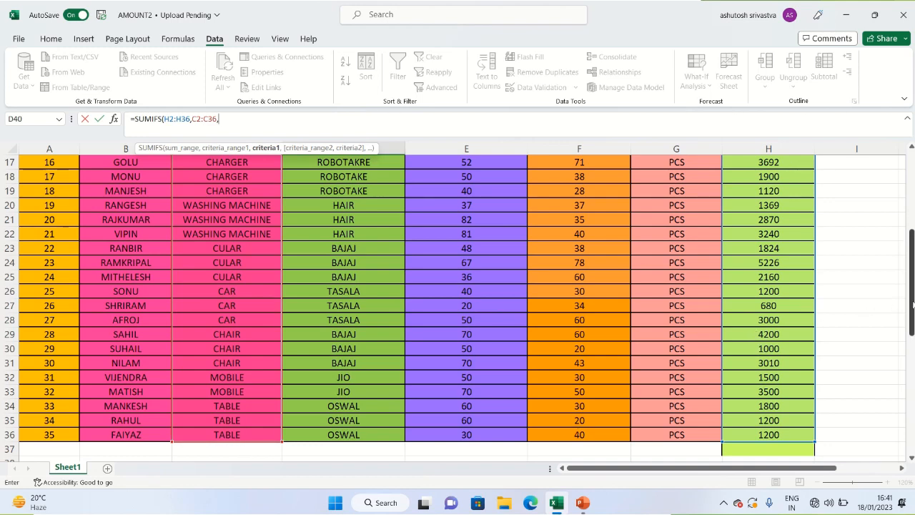
pyautogui.scroll(-4, 913, 306)
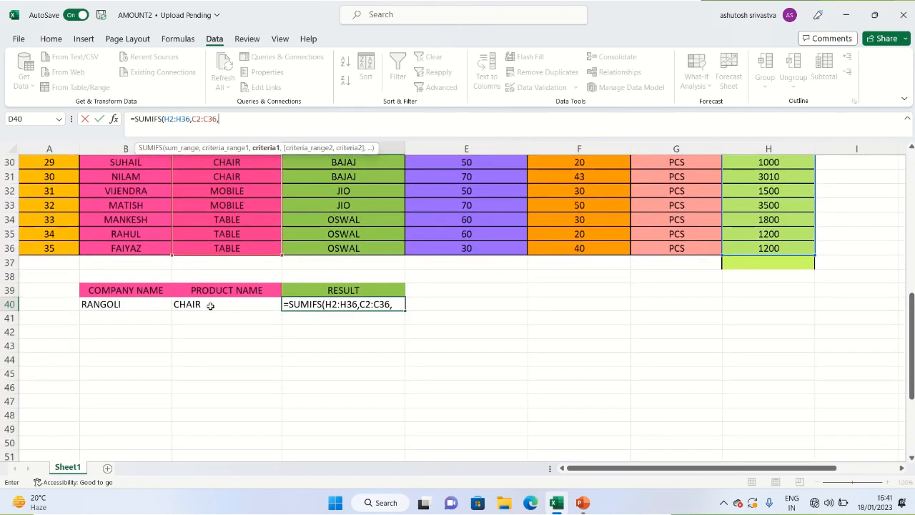
pyautogui.click(206, 315)
pyautogui.click(207, 305)
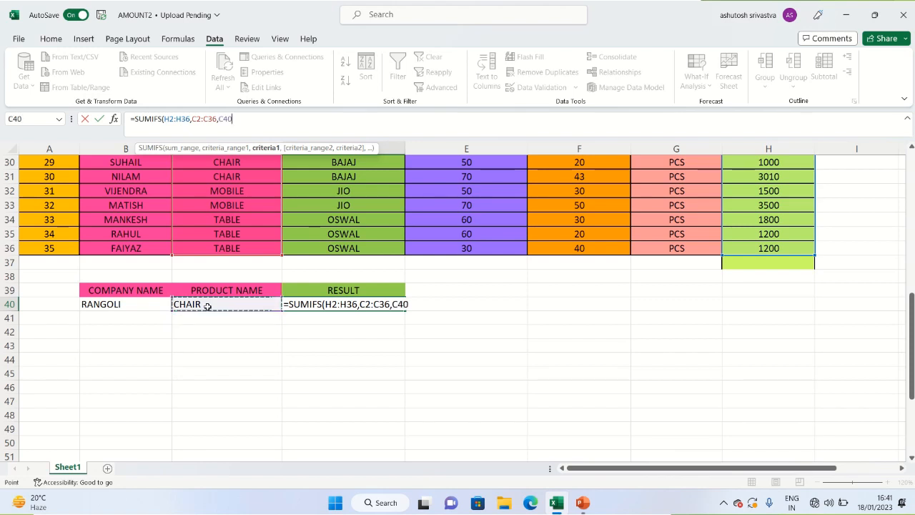
pyautogui.write(',')
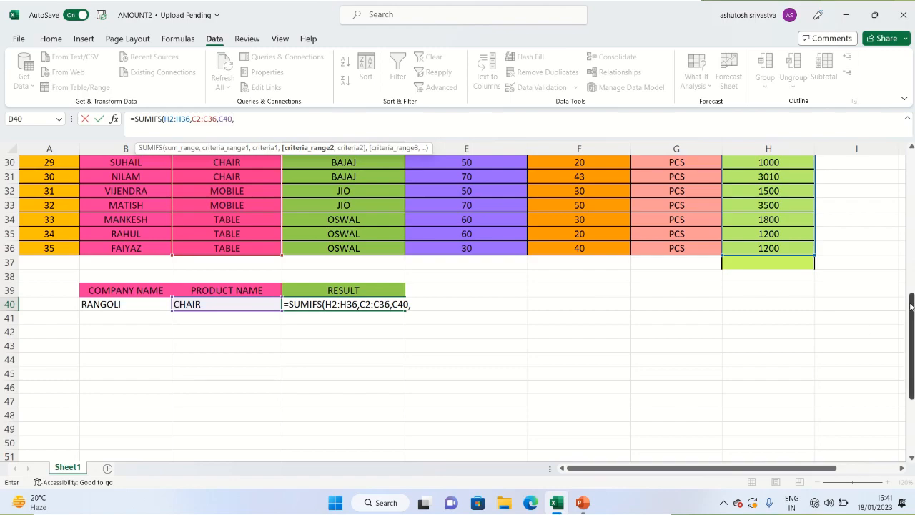
# - Add the company cells D2:D36 as the second criteria range with B40 as its criterion, and complete the SUMIFS formula
pyautogui.moveTo(912, 308); pyautogui.dragTo(910, 152)
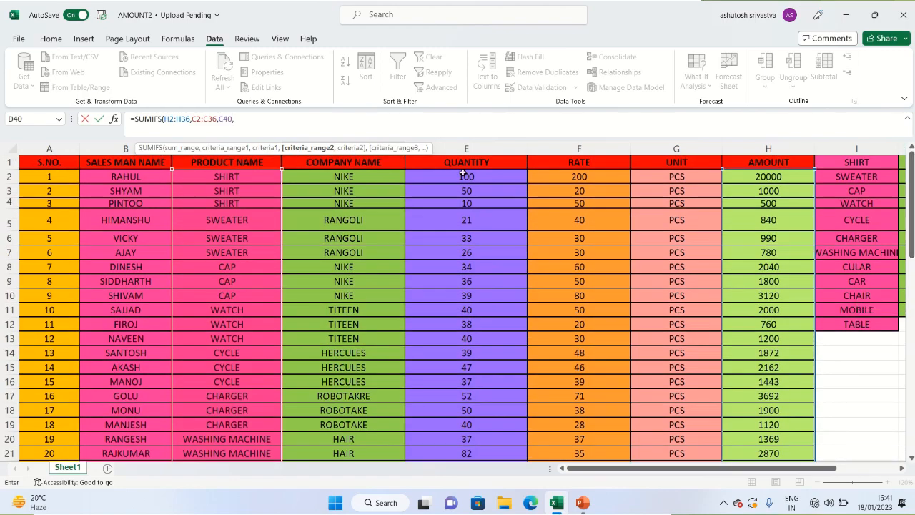
pyautogui.moveTo(343, 177); pyautogui.dragTo(358, 433)
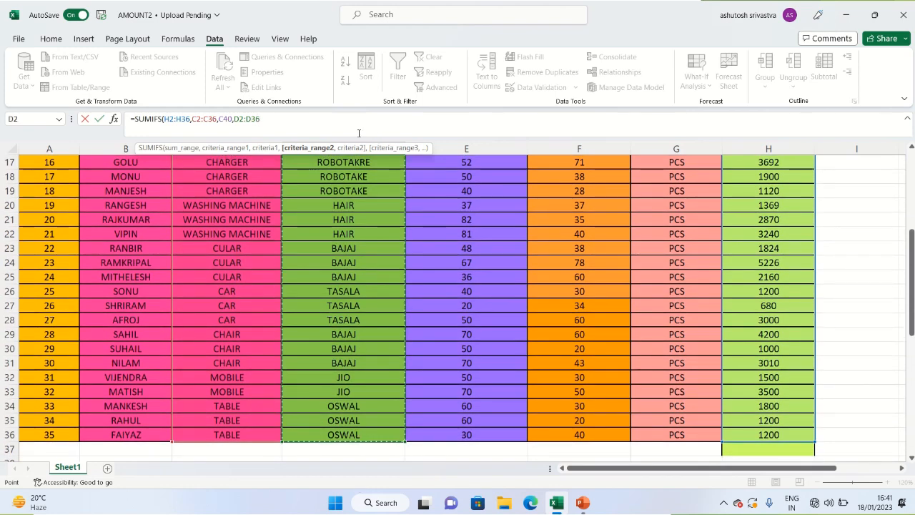
pyautogui.write(',')
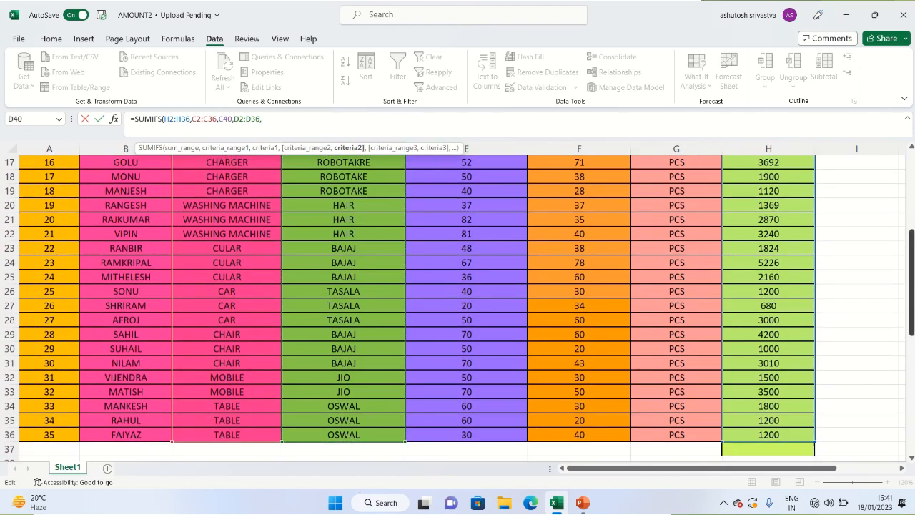
pyautogui.moveTo(912, 274); pyautogui.dragTo(908, 331)
pyautogui.click(145, 335)
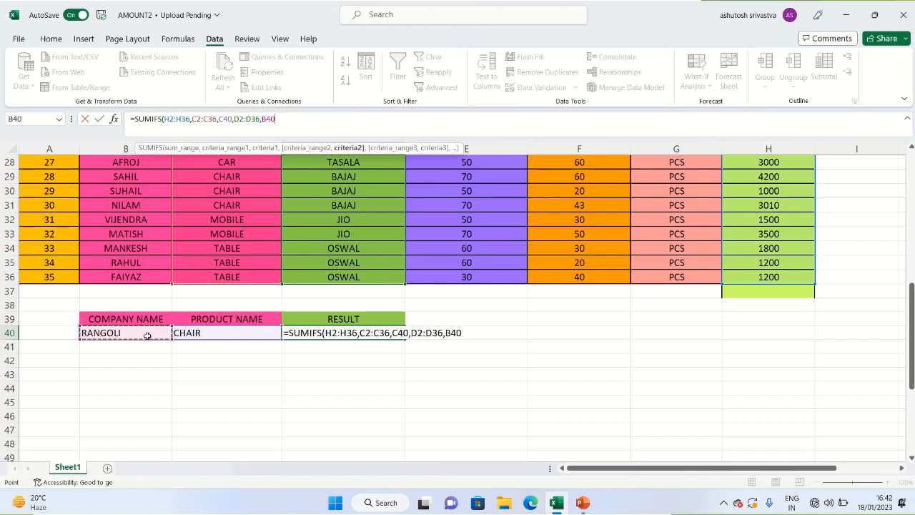
pyautogui.write(')')
pyautogui.press('Return')
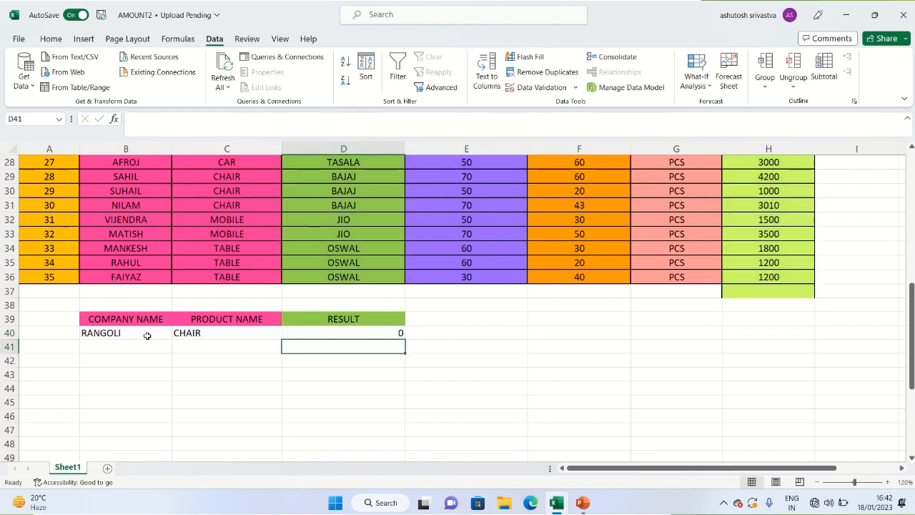
# - Choose HERCULES as the company in B40 and CYCLE as the product in C40, and check the RESULT cell D40
pyautogui.click(123, 336)
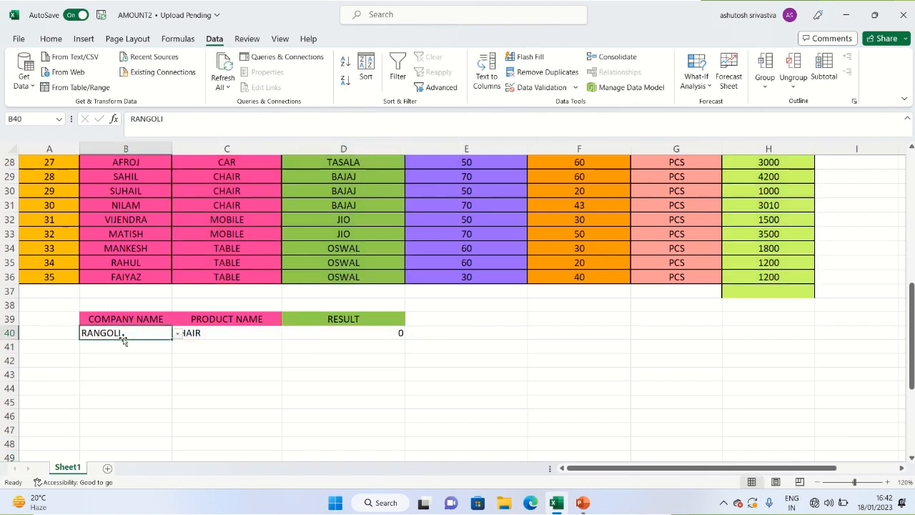
pyautogui.click(177, 332)
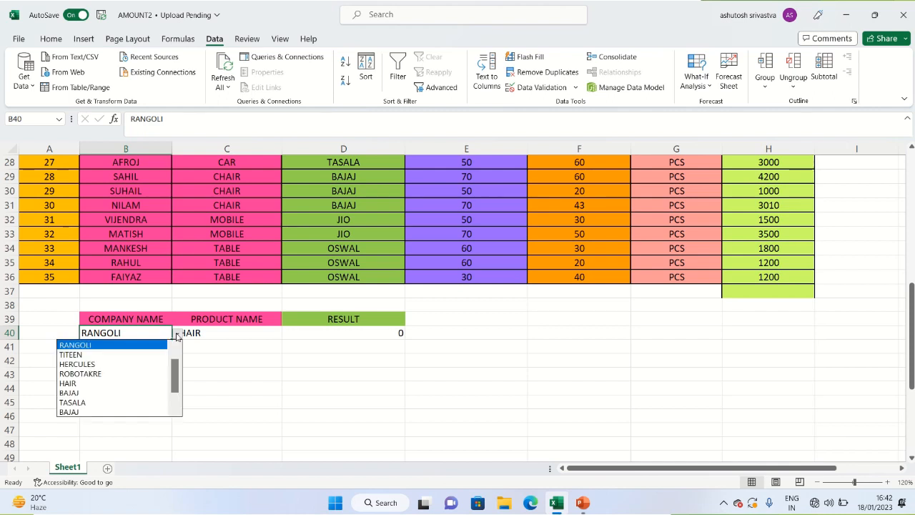
pyautogui.click(146, 364)
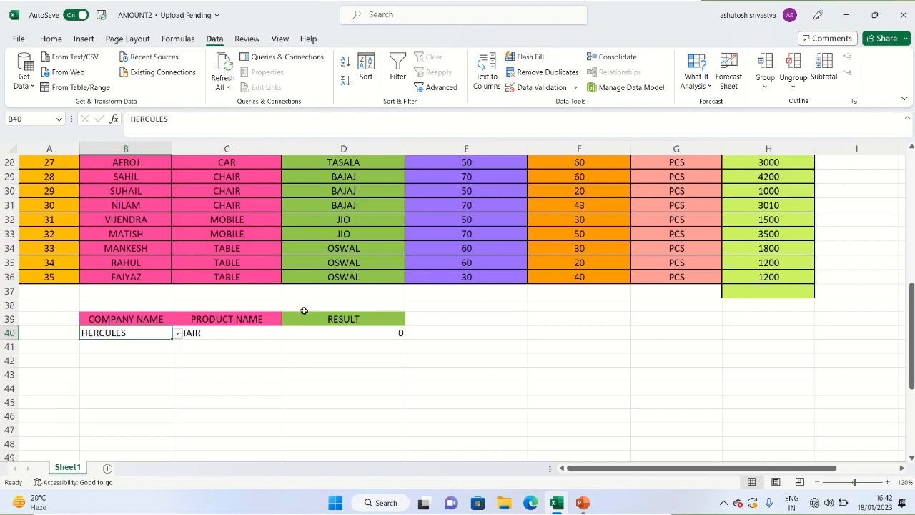
pyautogui.click(253, 339)
pyautogui.click(287, 335)
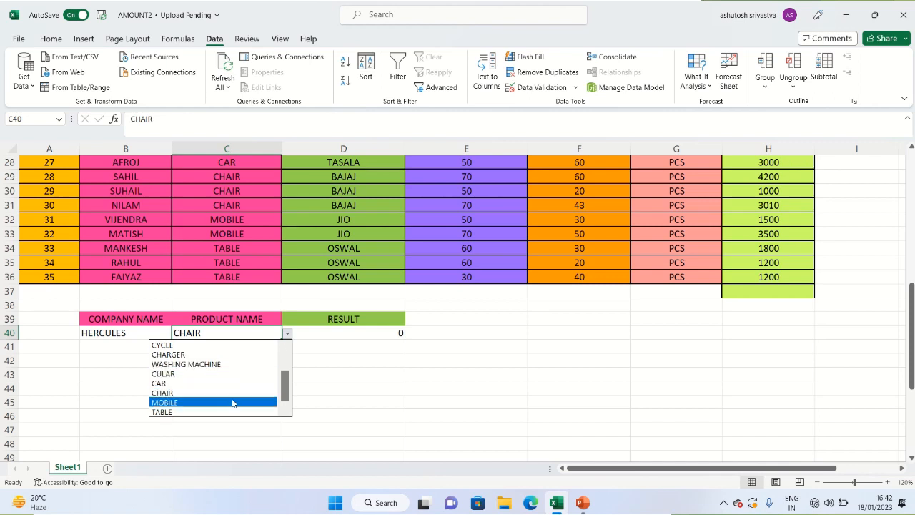
pyautogui.click(229, 339)
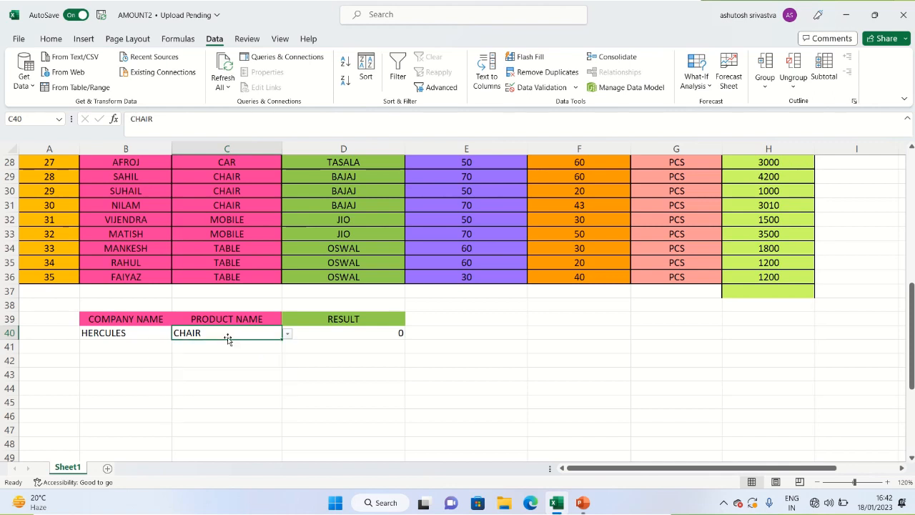
pyautogui.click(287, 334)
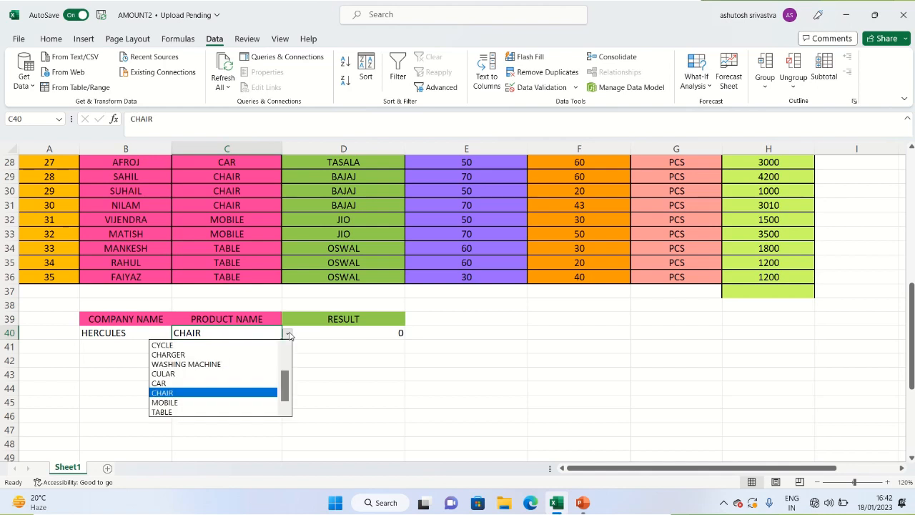
pyautogui.click(250, 346)
pyautogui.click(369, 335)
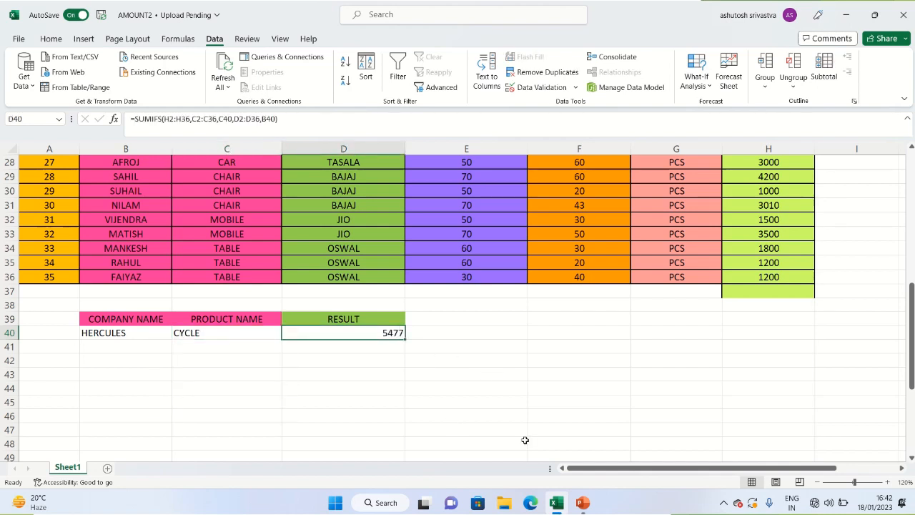
# - Select the salesman names B2:B36 and name the range SALESMAN
pyautogui.moveTo(908, 325); pyautogui.dragTo(912, 309)
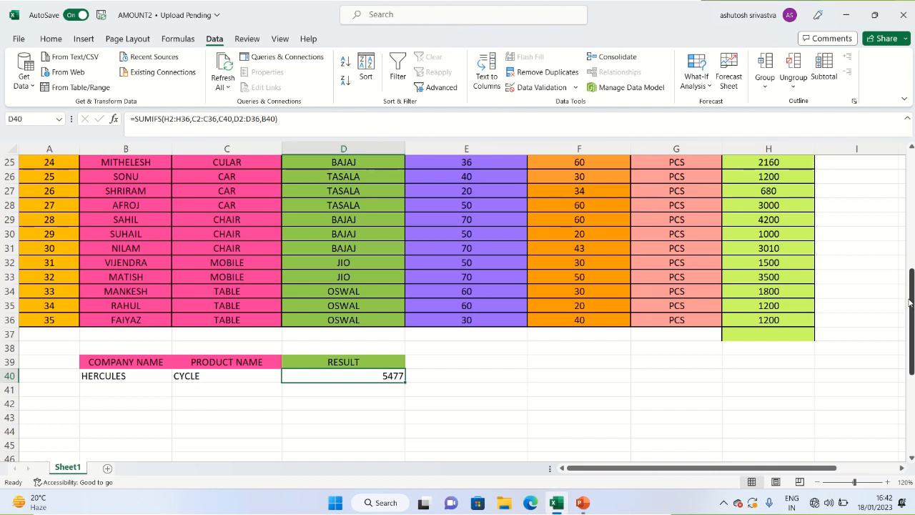
pyautogui.moveTo(909, 303); pyautogui.dragTo(903, 180)
pyautogui.moveTo(112, 179); pyautogui.dragTo(127, 437)
pyautogui.click(22, 119)
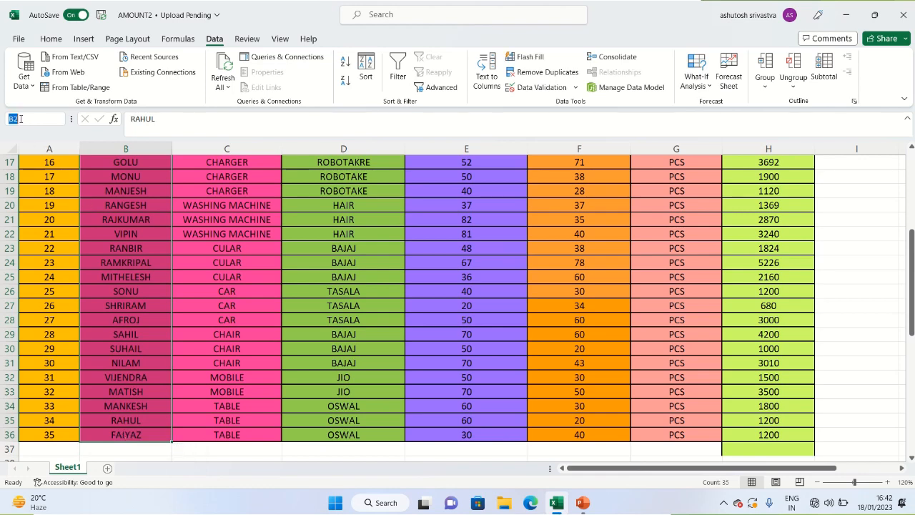
pyautogui.write('SALESMAN')
pyautogui.press('Return')
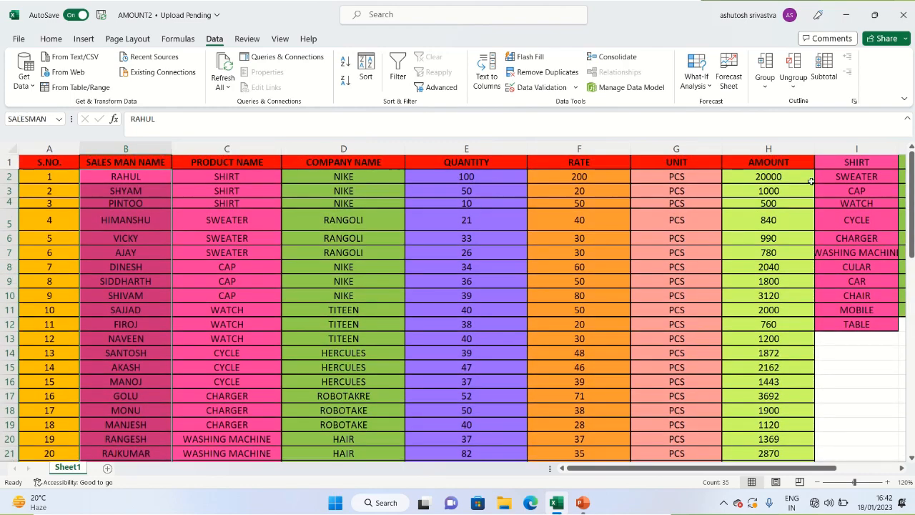
# - Enter the heading SALES MAN NAME in A39 and widen column A to fit it
pyautogui.moveTo(910, 215); pyautogui.dragTo(910, 318)
pyautogui.click(49, 402)
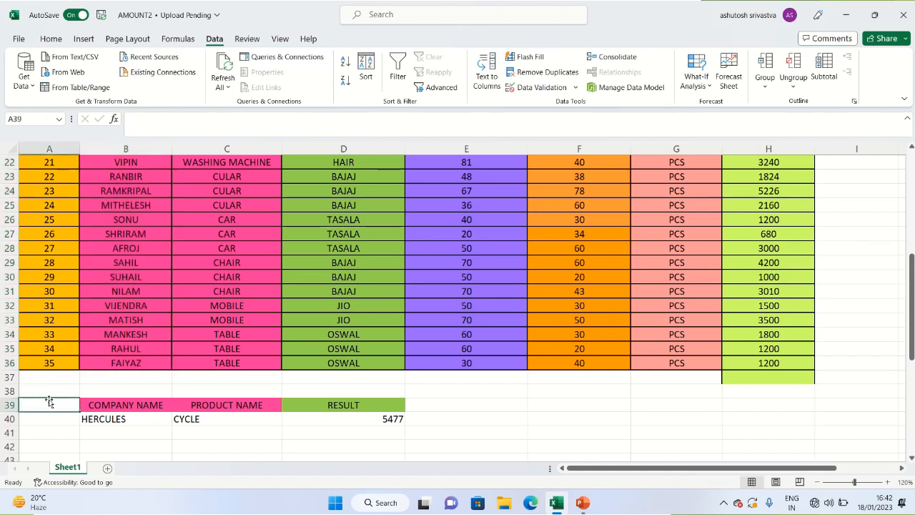
pyautogui.write('SAL')
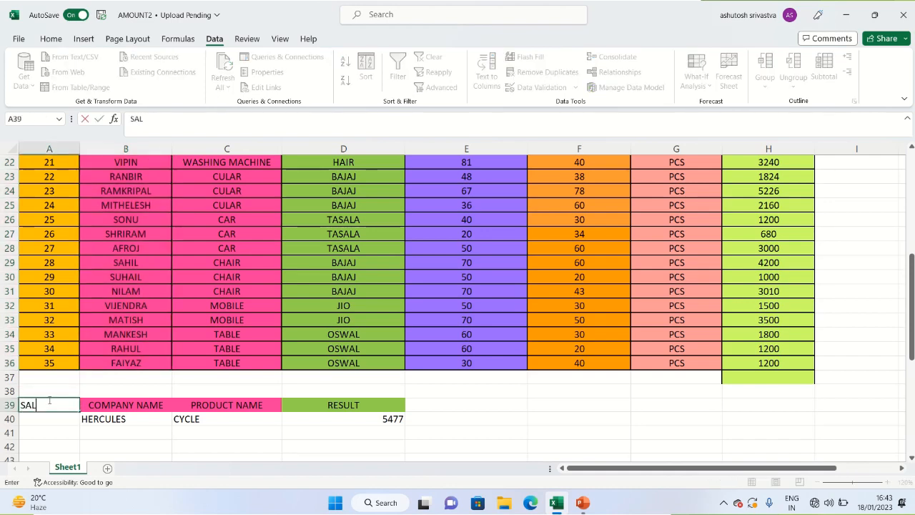
pyautogui.write('MAN NAME')
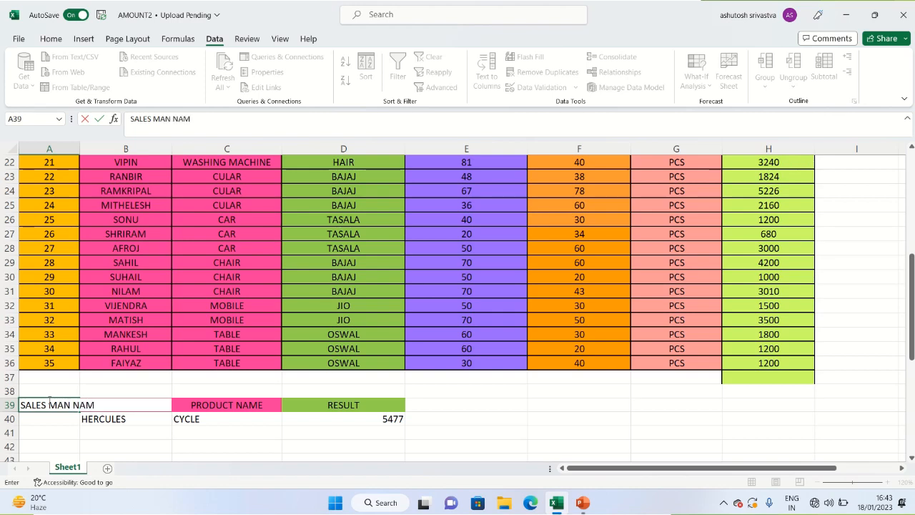
pyautogui.click(92, 421)
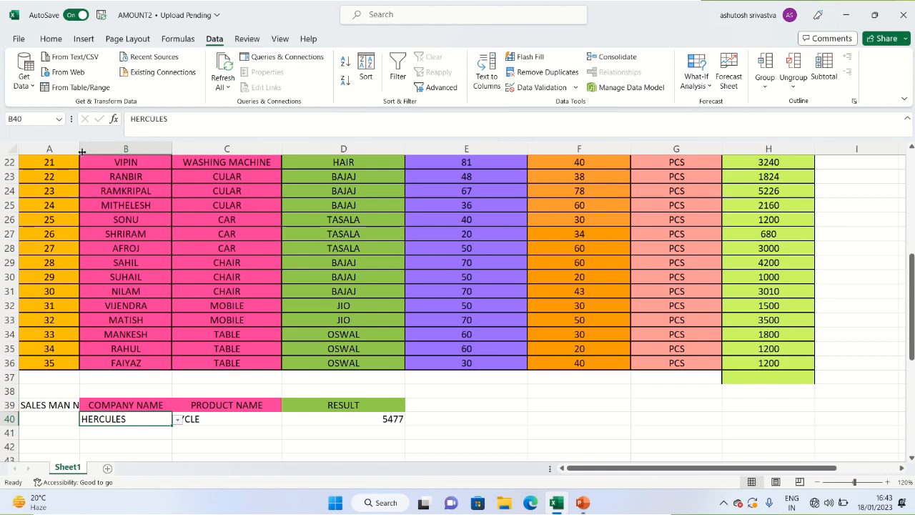
pyautogui.moveTo(83, 151); pyautogui.dragTo(167, 151)
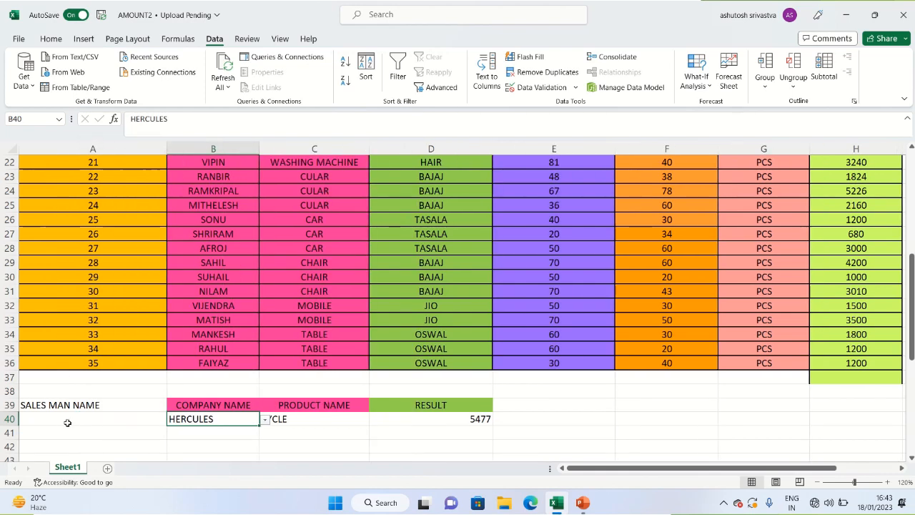
pyautogui.click(67, 423)
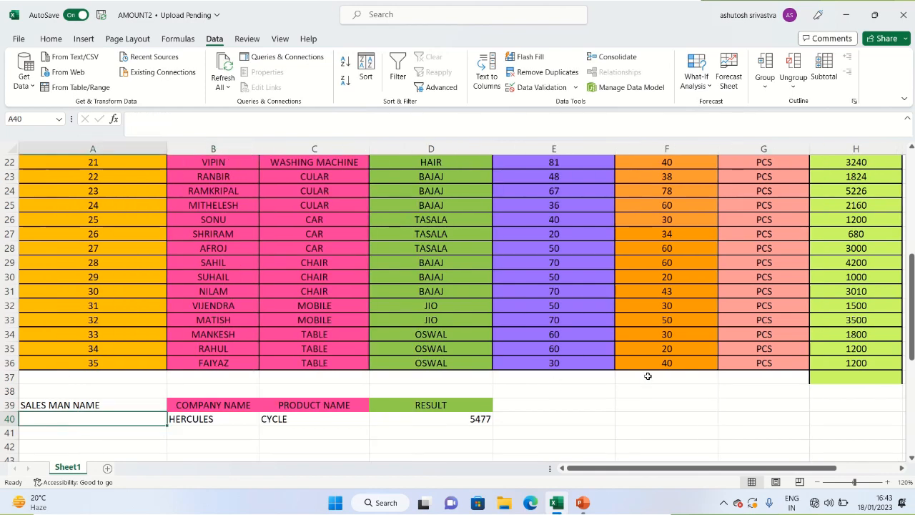
# - Fill the SALES MAN NAME heading cell A39 with the orange recent colour
pyautogui.click(141, 401)
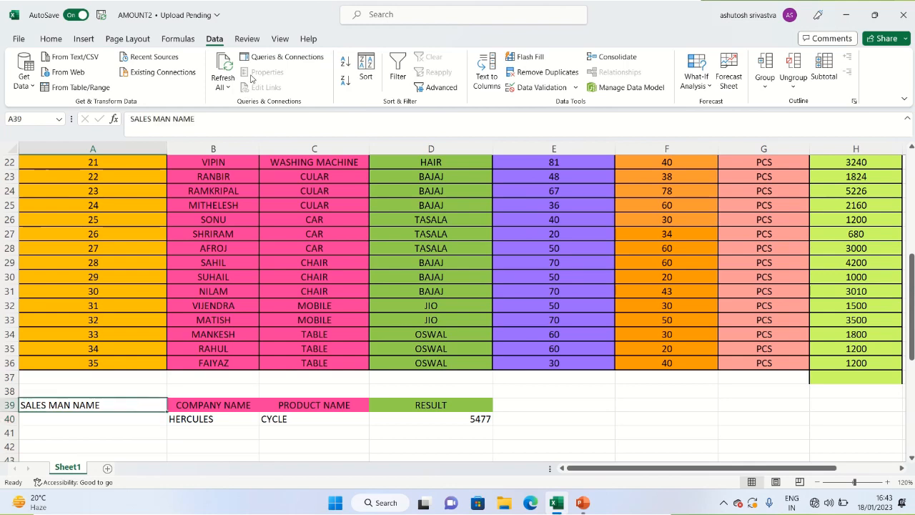
pyautogui.click(51, 39)
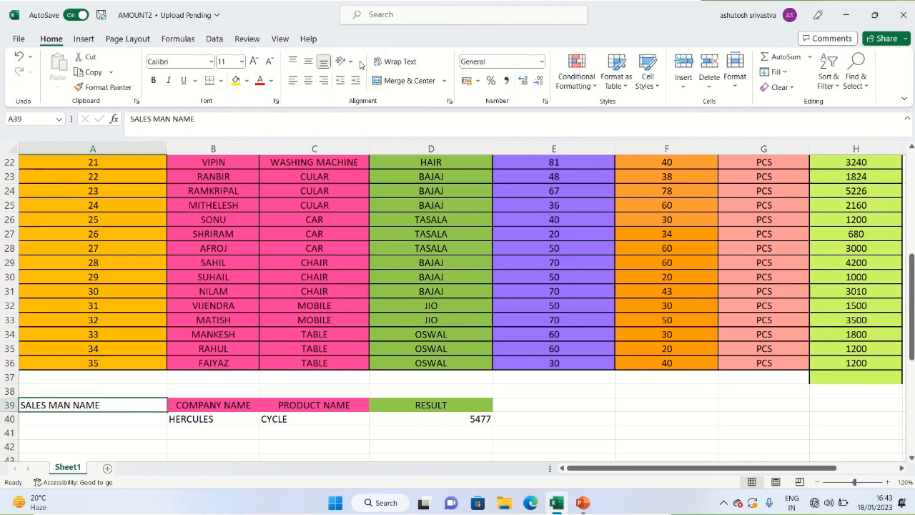
pyautogui.click(247, 80)
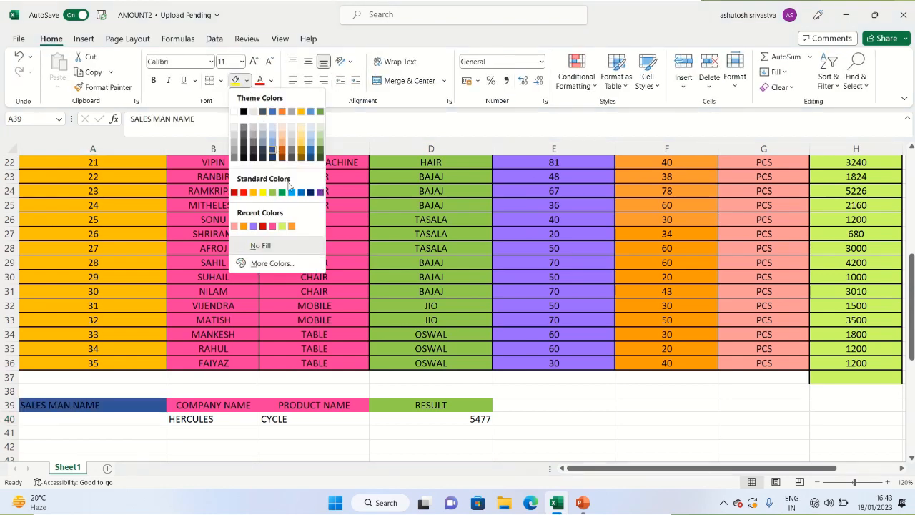
pyautogui.click(291, 226)
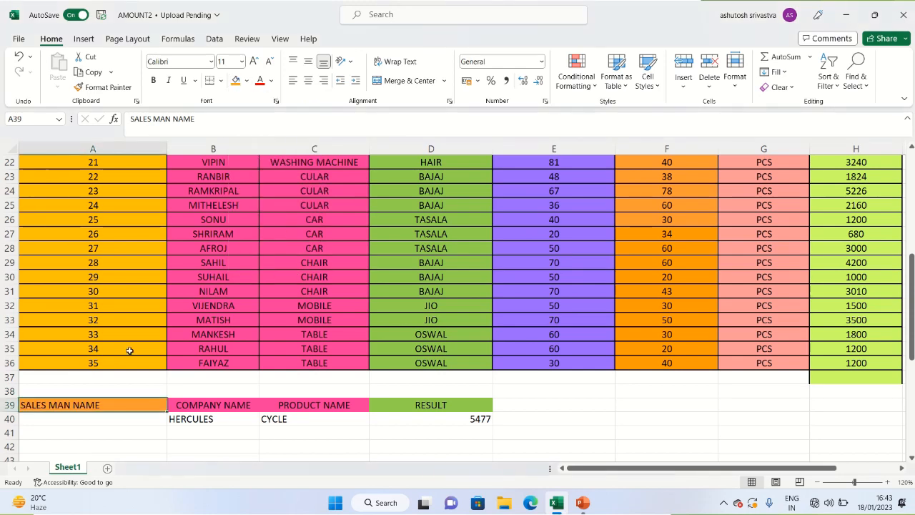
pyautogui.click(92, 419)
pyautogui.write('=')
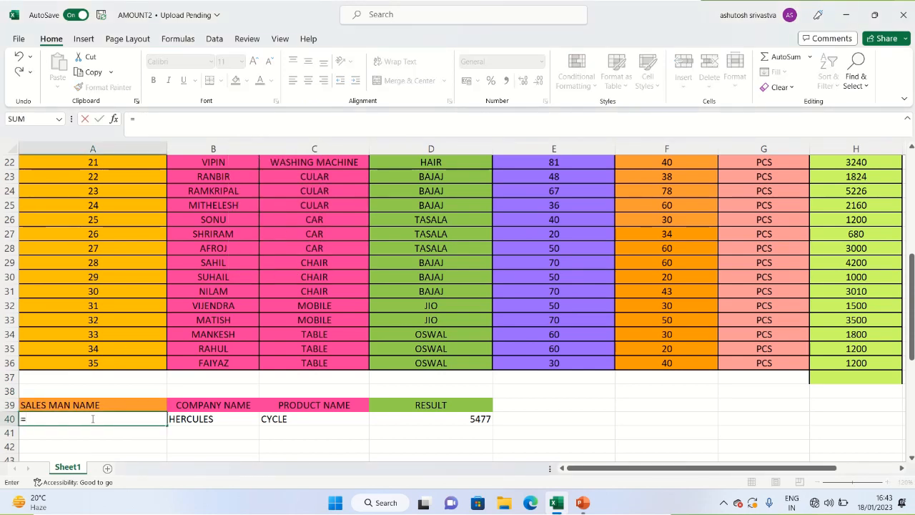
pyautogui.press('BackSpace')
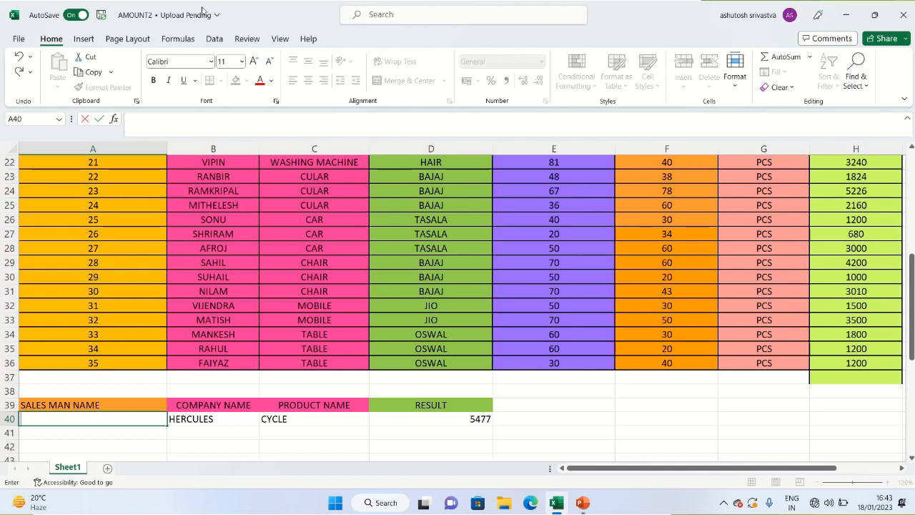
# - Add a list validation to A40 with the source =SALESMAN, and choose the third salesman from its dropdown
pyautogui.click(214, 38)
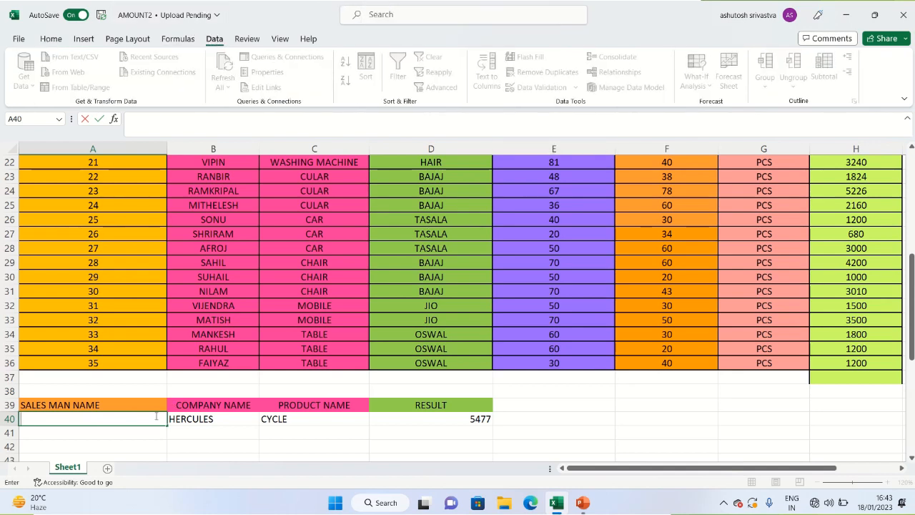
pyautogui.click(116, 456)
pyautogui.click(130, 422)
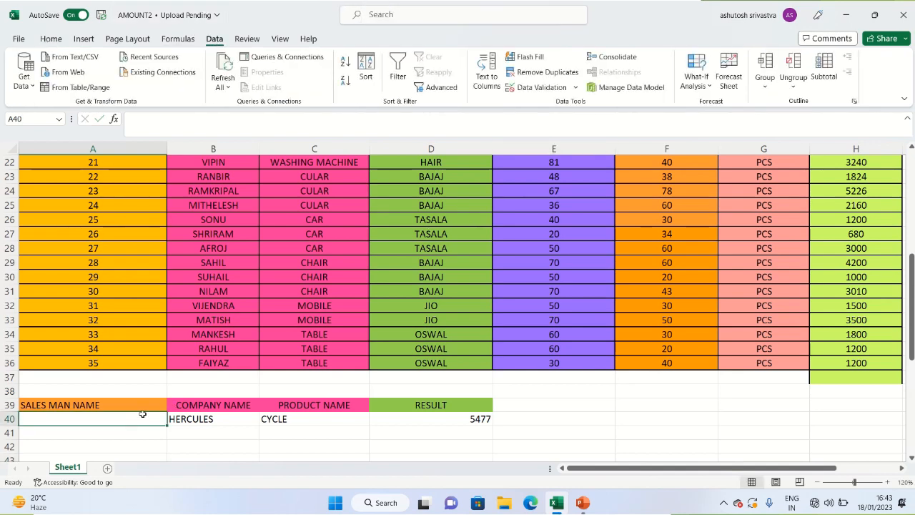
pyautogui.click(576, 87)
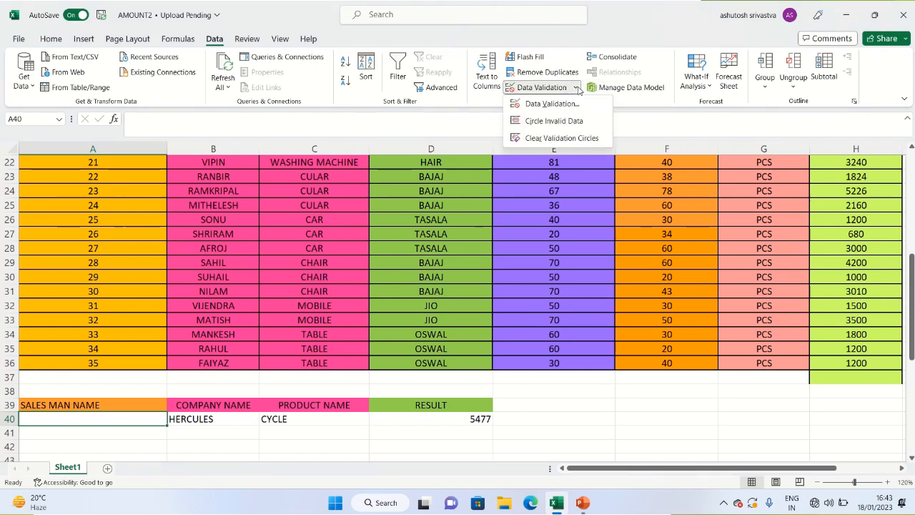
pyautogui.click(546, 111)
pyautogui.click(678, 221)
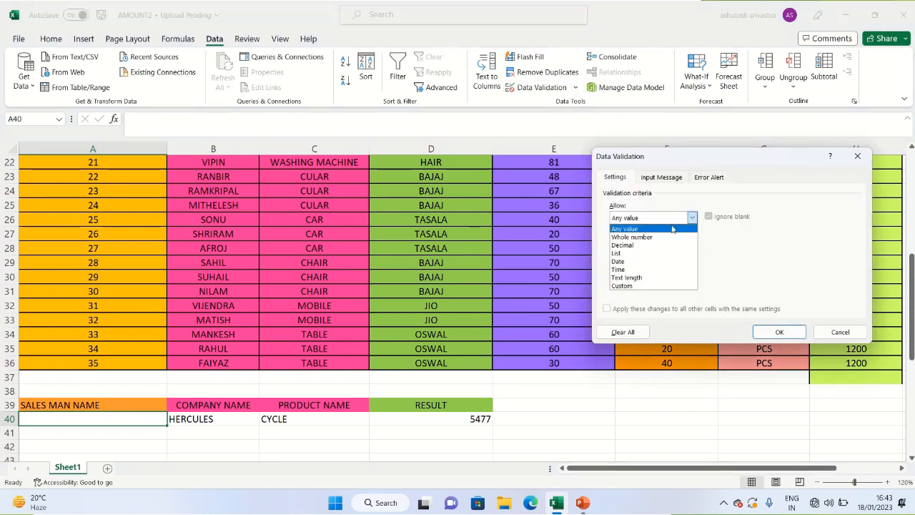
pyautogui.click(654, 256)
pyautogui.click(652, 268)
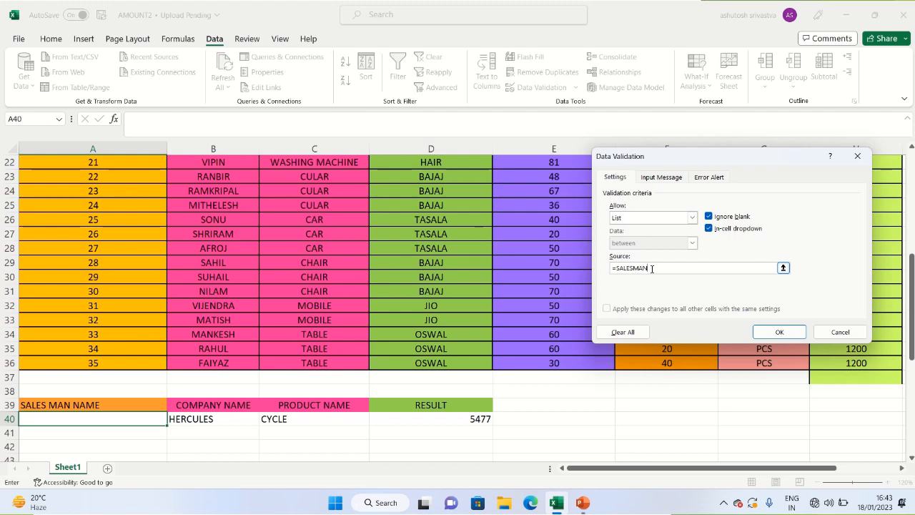
pyautogui.press('Return')
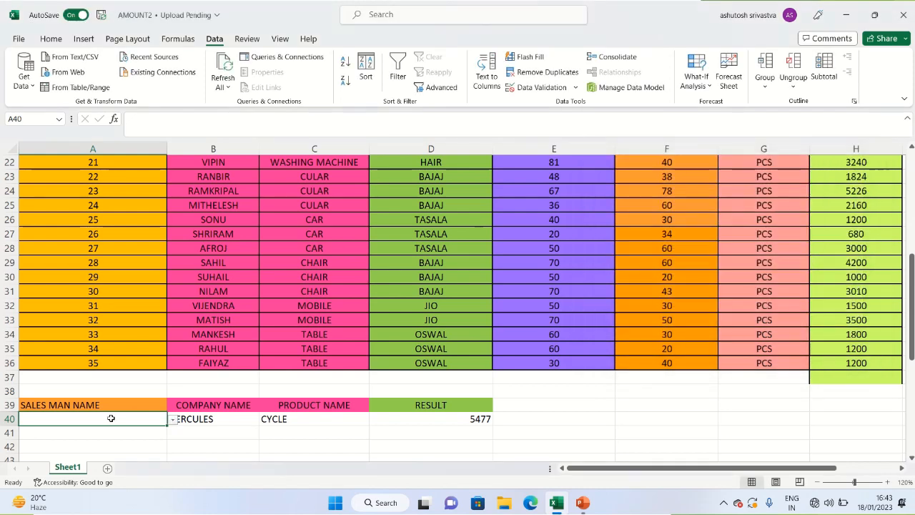
pyautogui.click(172, 420)
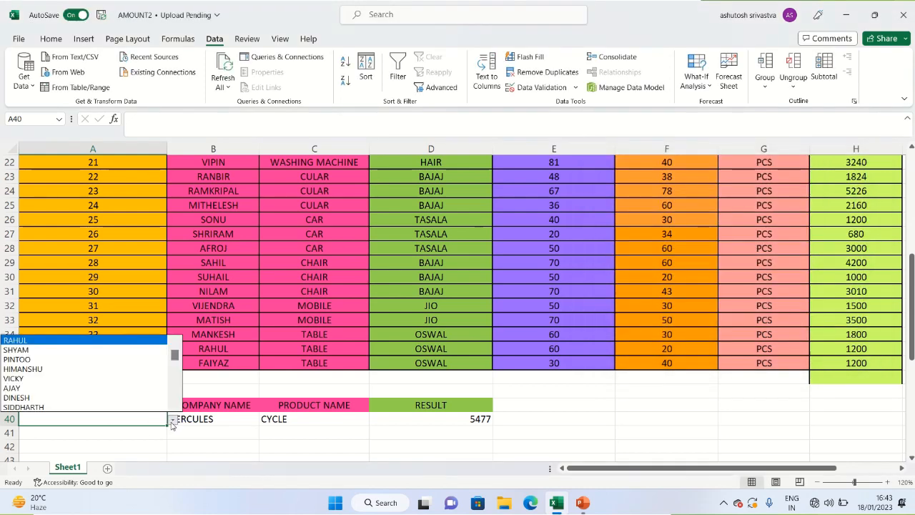
pyautogui.click(103, 359)
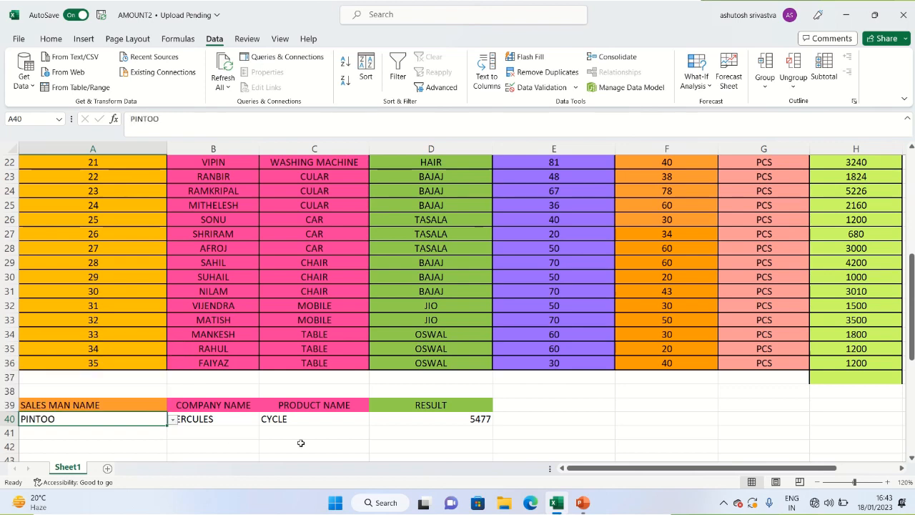
# - Extend the SUMIFS formula in D40 with the SALESMAN range B2:B36 as third criteria range and A40 as its criterion
pyautogui.click(450, 419)
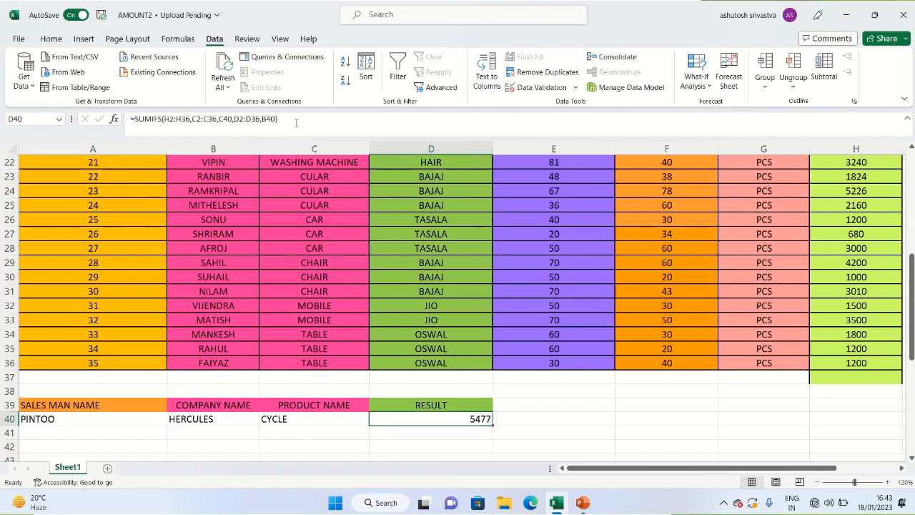
pyautogui.click(295, 122)
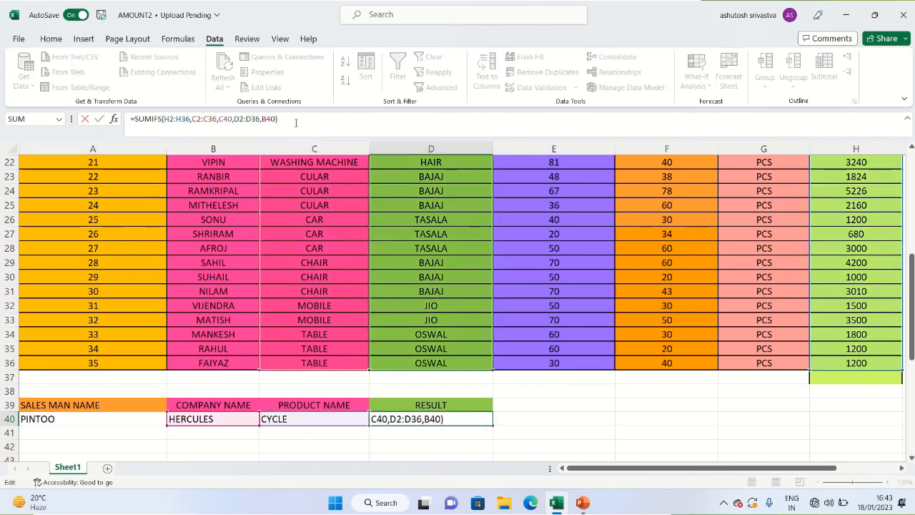
pyautogui.press('BackSpace')
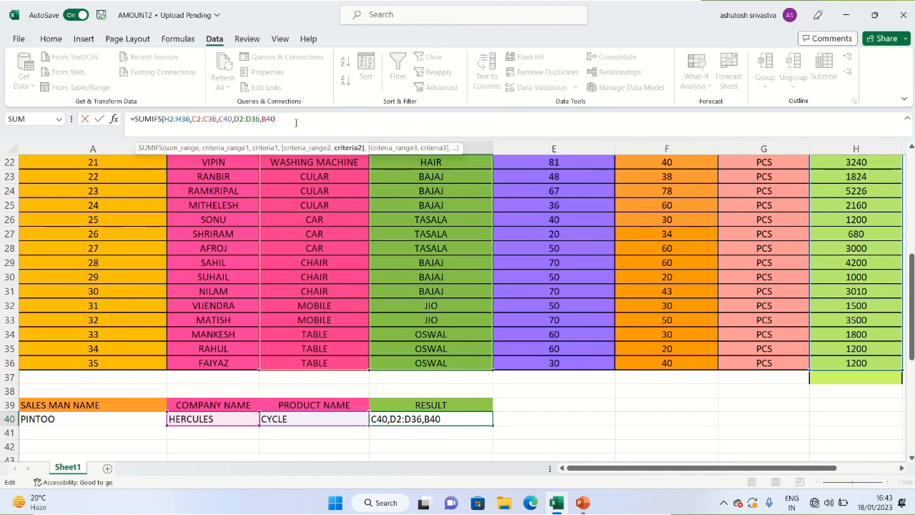
pyautogui.write(',')
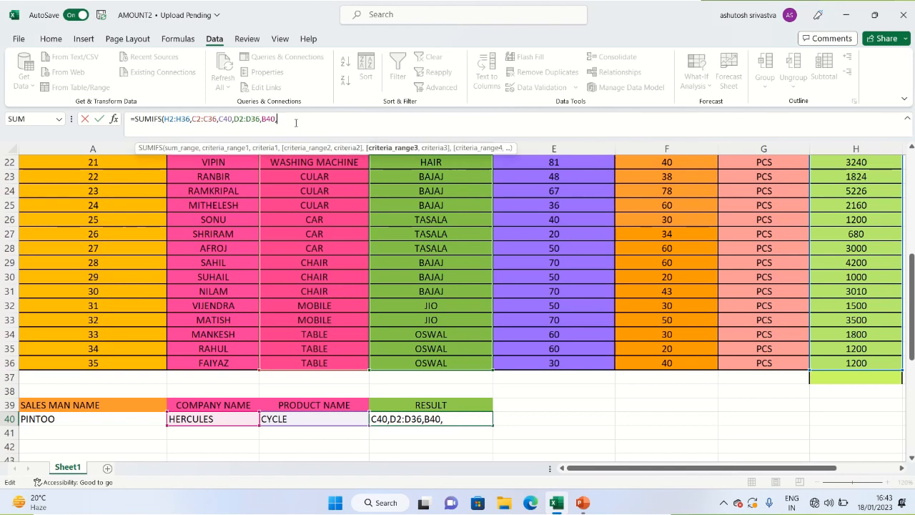
pyautogui.moveTo(912, 307); pyautogui.dragTo(899, 116)
pyautogui.moveTo(206, 176); pyautogui.dragTo(221, 415)
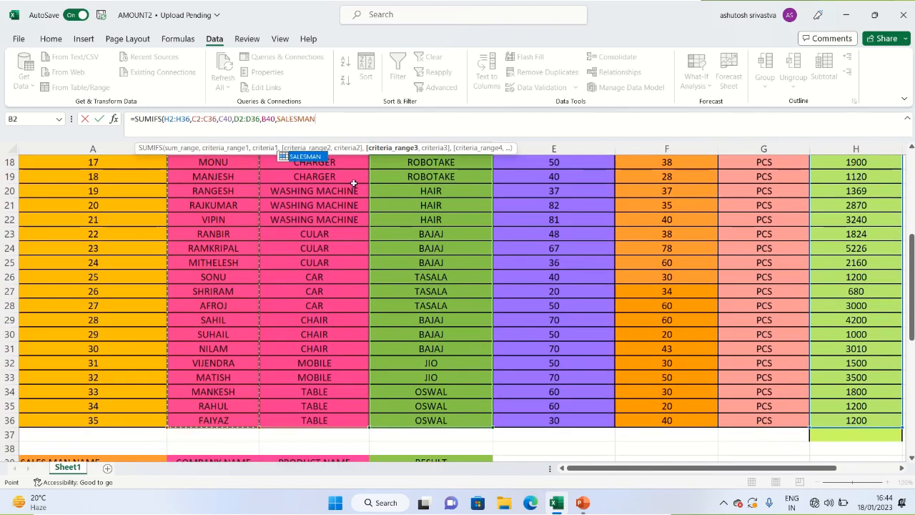
pyautogui.write(',')
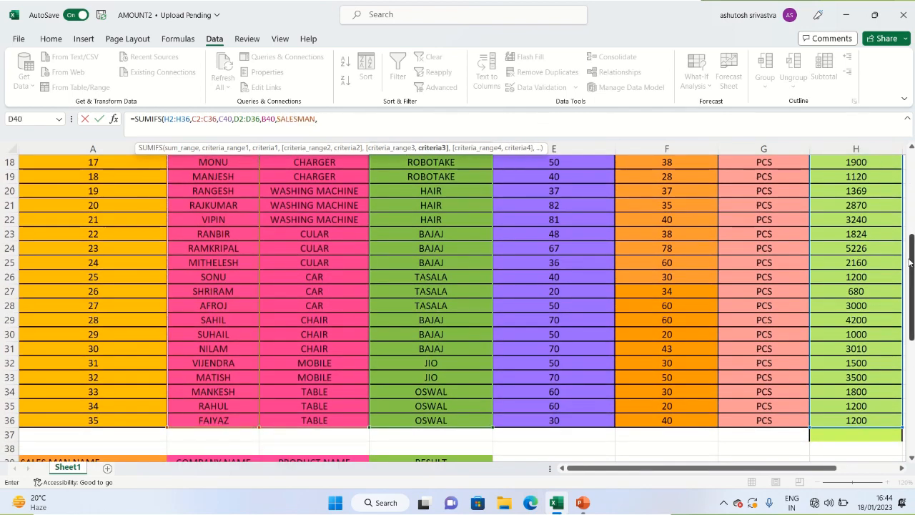
pyautogui.moveTo(910, 261); pyautogui.dragTo(909, 286)
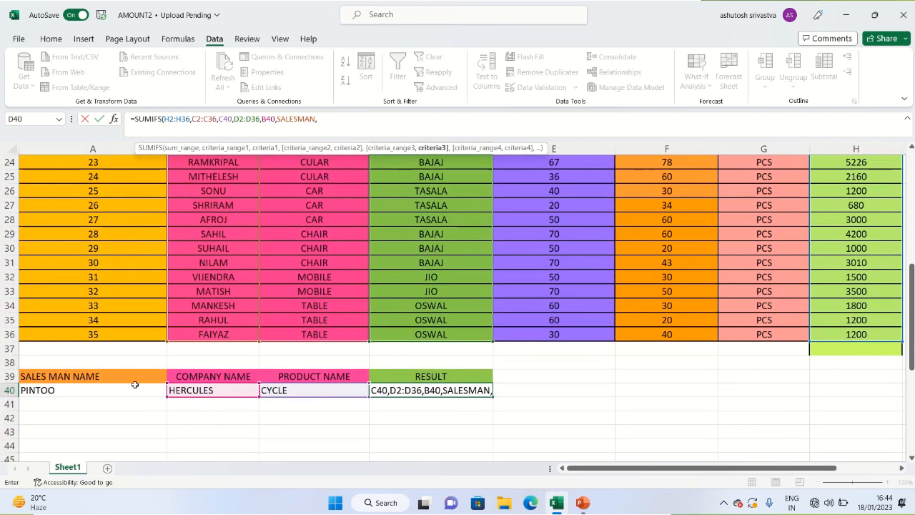
pyautogui.click(124, 393)
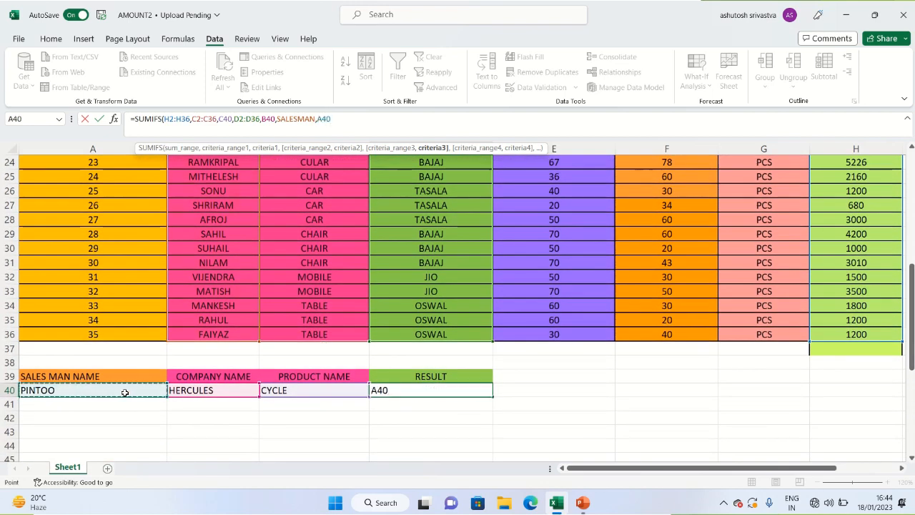
pyautogui.write(')')
pyautogui.press('Return')
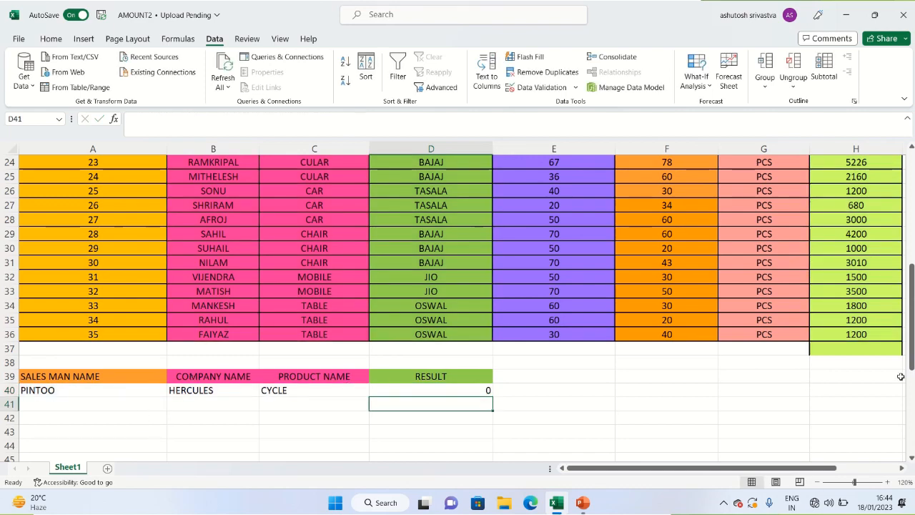
# - Review the sales rows, and choose the salesman listed in B21 from the A40 dropdown
pyautogui.moveTo(910, 366); pyautogui.dragTo(911, 303)
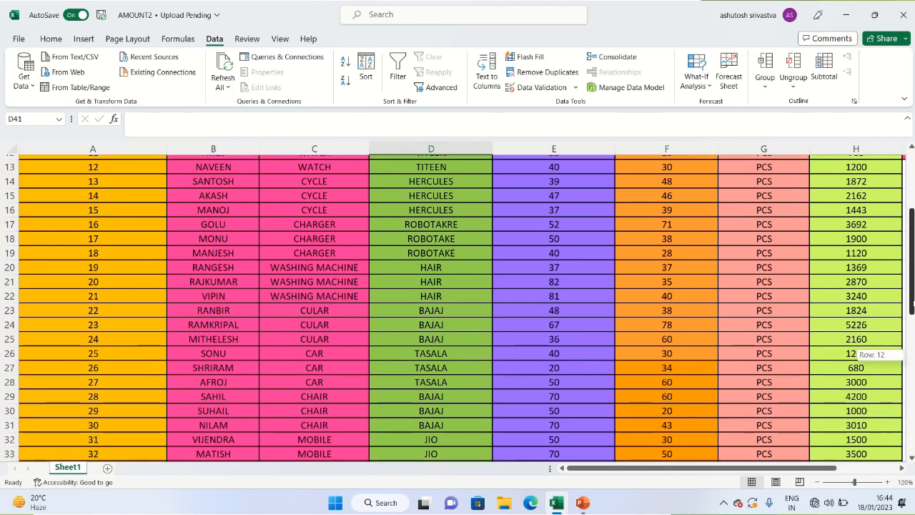
pyautogui.moveTo(912, 304); pyautogui.dragTo(901, 405)
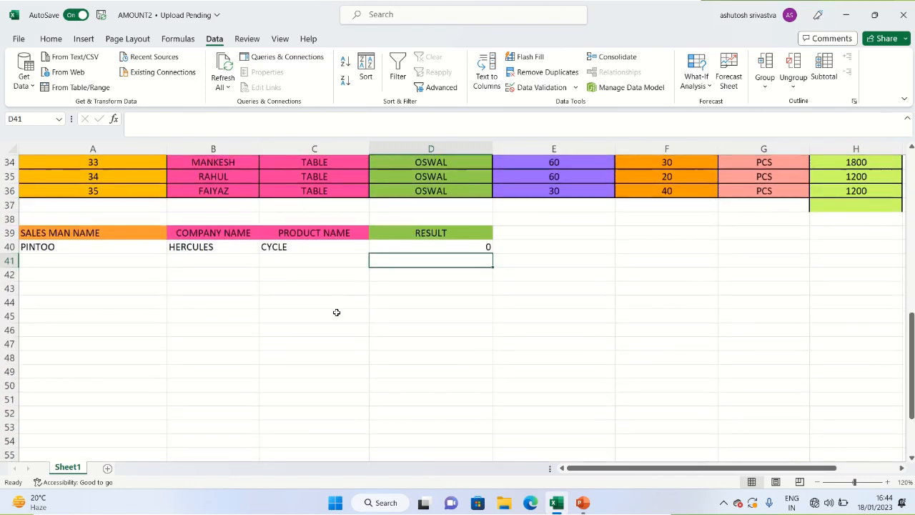
pyautogui.click(138, 248)
pyautogui.click(173, 246)
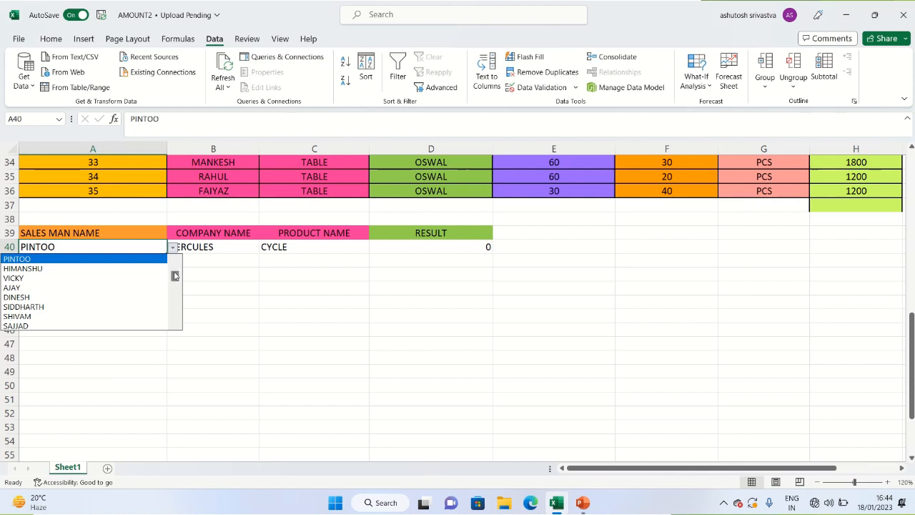
pyautogui.moveTo(174, 276); pyautogui.dragTo(174, 292)
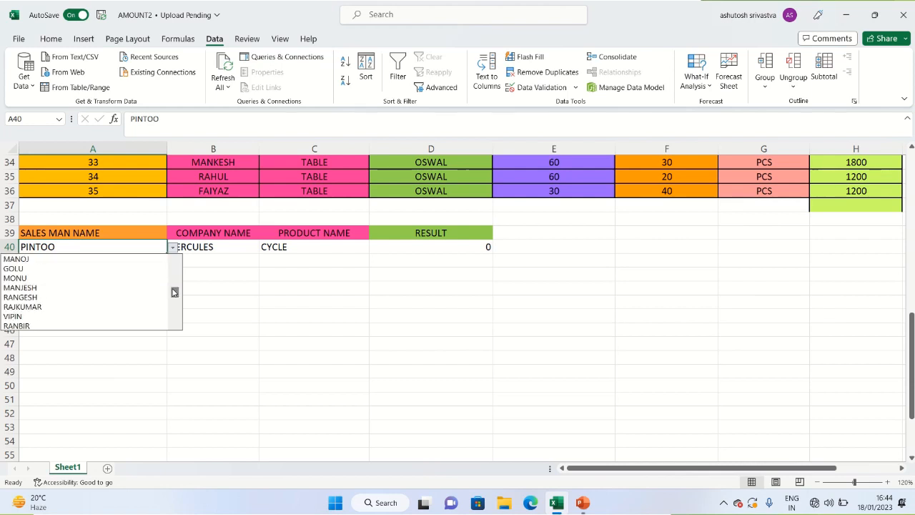
pyautogui.click(89, 306)
# - Check the company list in B40 and the table rows for the company and product matching the chosen salesman
pyautogui.click(199, 247)
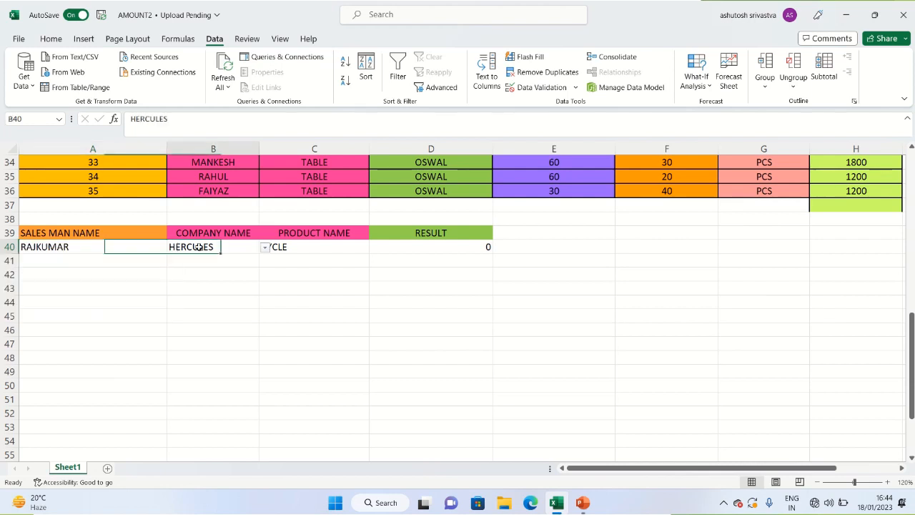
pyautogui.click(264, 248)
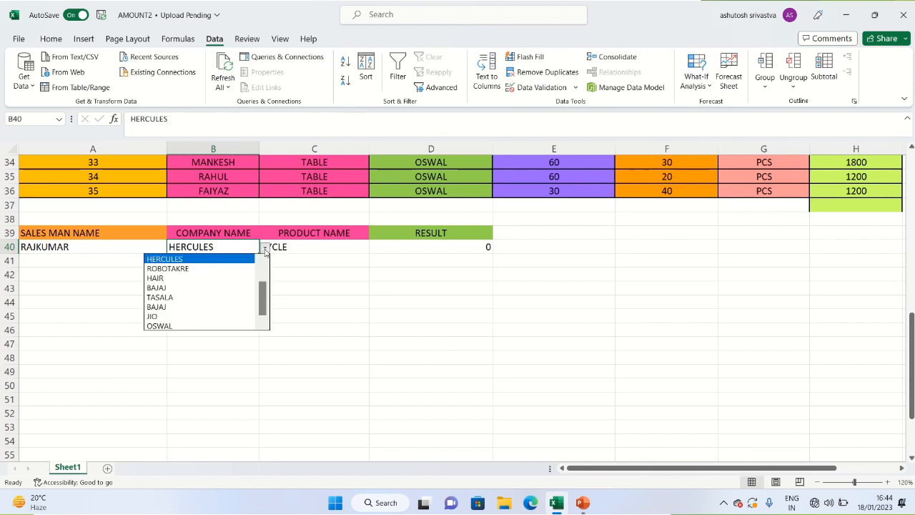
pyautogui.moveTo(264, 306)
pyautogui.mouseDown()
pyautogui.moveTo(264, 287)
pyautogui.moveTo(261, 321)
pyautogui.moveTo(262, 281)
pyautogui.moveTo(261, 297)
pyautogui.mouseUp()
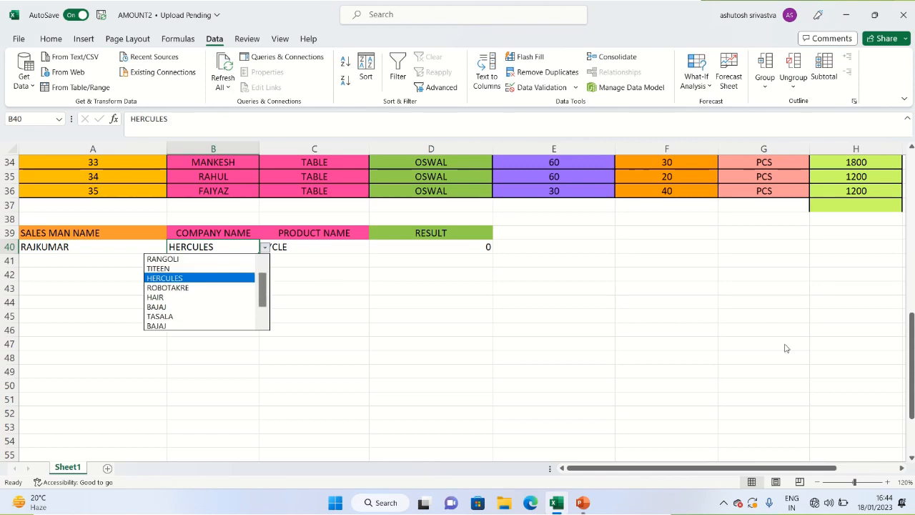
pyautogui.click(910, 327)
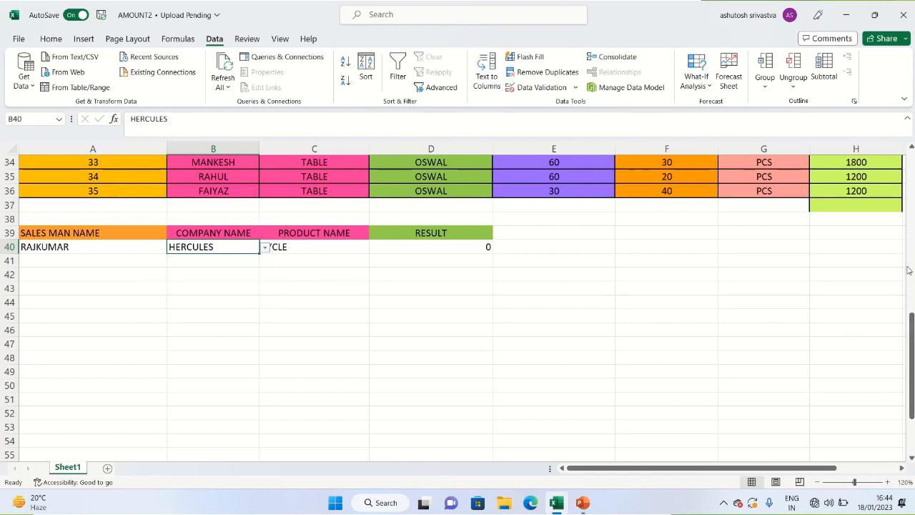
pyautogui.moveTo(911, 324); pyautogui.dragTo(912, 226)
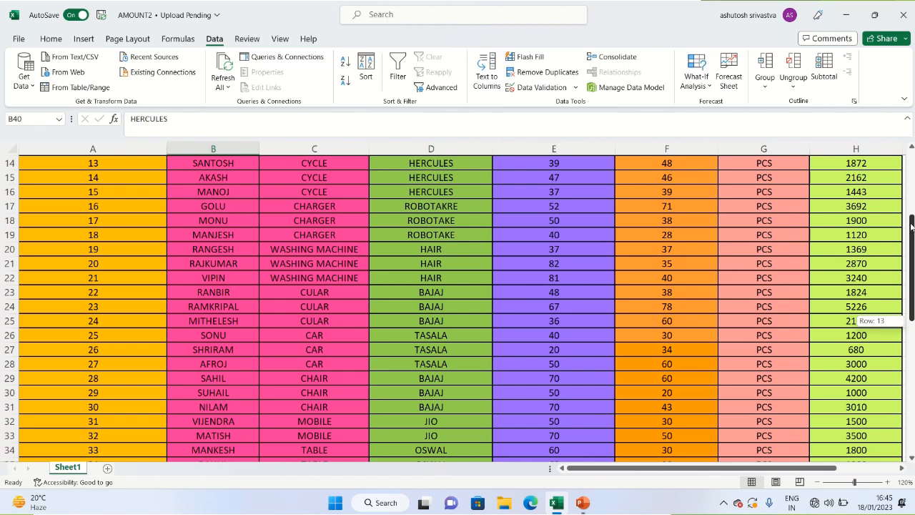
pyautogui.moveTo(911, 227); pyautogui.dragTo(903, 266)
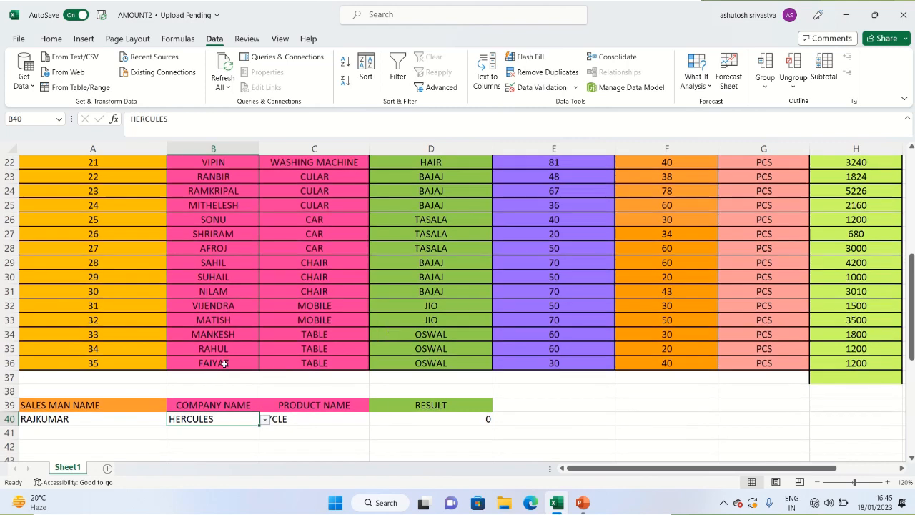
# - Choose the salesman listed in B26 from the A40 dropdown
pyautogui.click(104, 421)
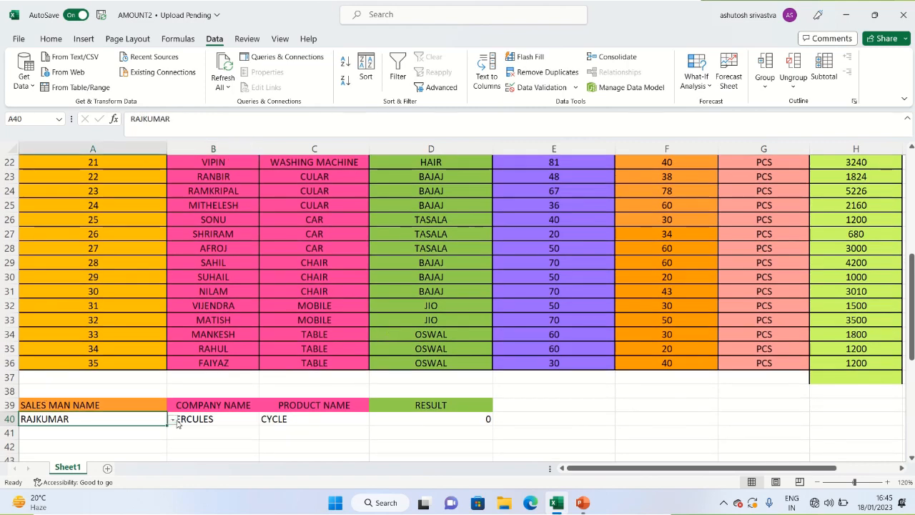
pyautogui.click(174, 421)
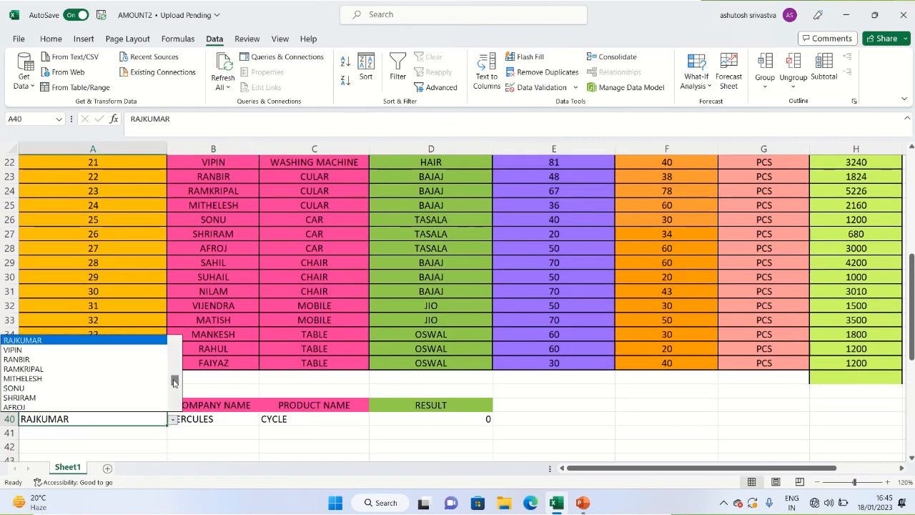
pyautogui.moveTo(173, 380)
pyautogui.mouseDown()
pyautogui.moveTo(168, 349)
pyautogui.moveTo(172, 383)
pyautogui.mouseUp()
pyautogui.click(99, 389)
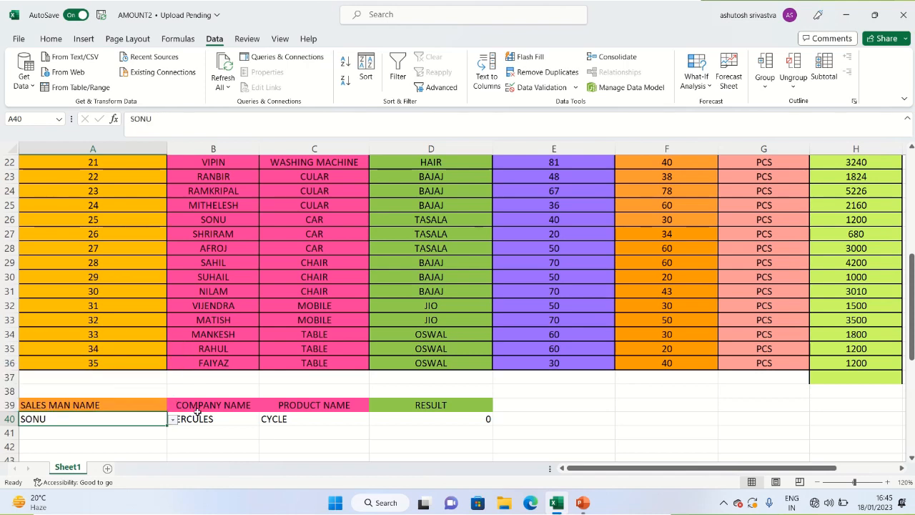
pyautogui.click(203, 419)
pyautogui.click(263, 419)
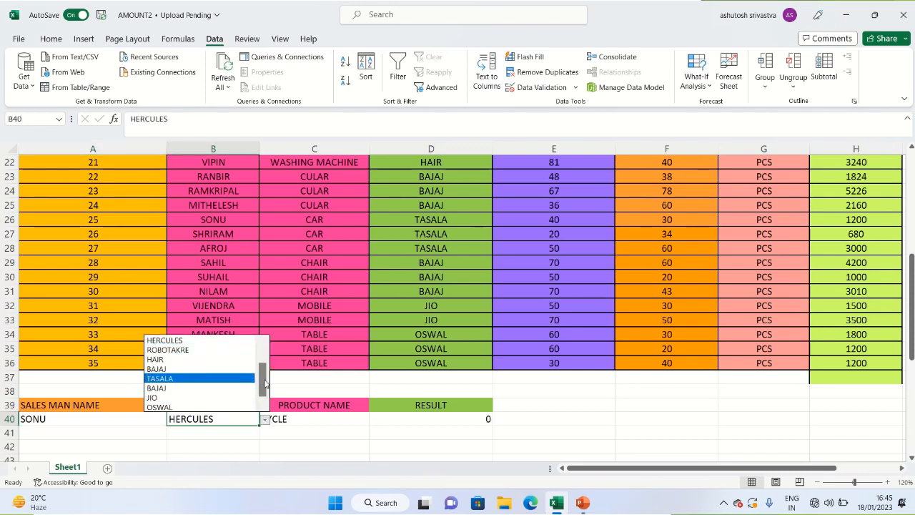
pyautogui.scroll(1, 265, 386)
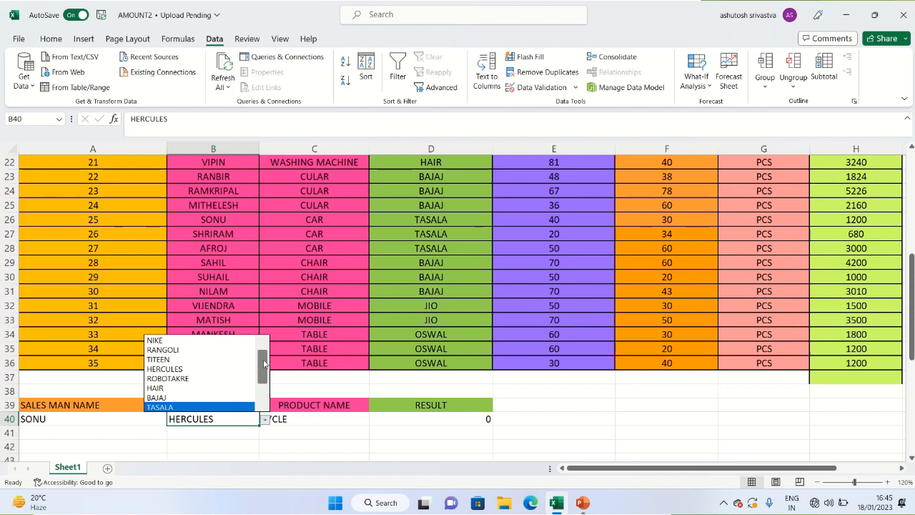
pyautogui.scroll(-1, 263, 368)
pyautogui.scroll(1, 259, 397)
pyautogui.moveTo(261, 366); pyautogui.dragTo(262, 383)
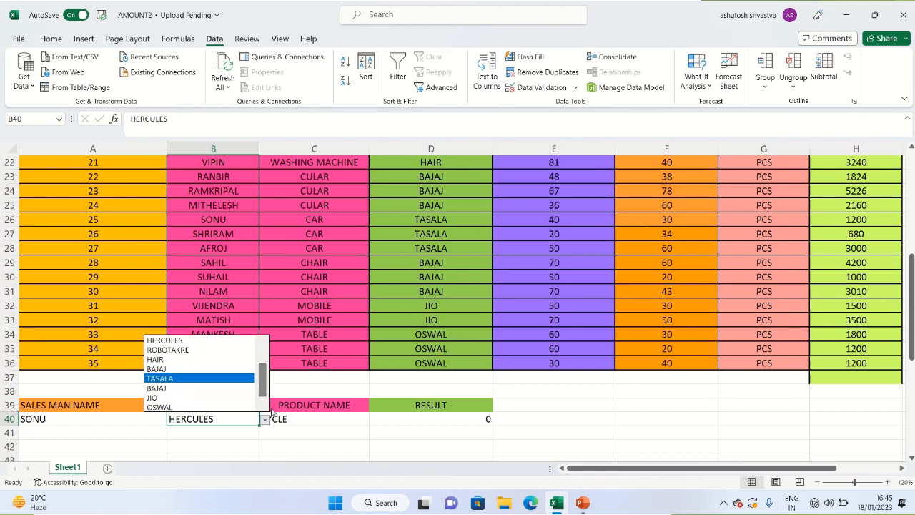
pyautogui.click(299, 427)
# - Choose CAR as the product name from the C40 dropdown
pyautogui.click(299, 422)
pyautogui.moveTo(299, 421); pyautogui.dragTo(371, 420)
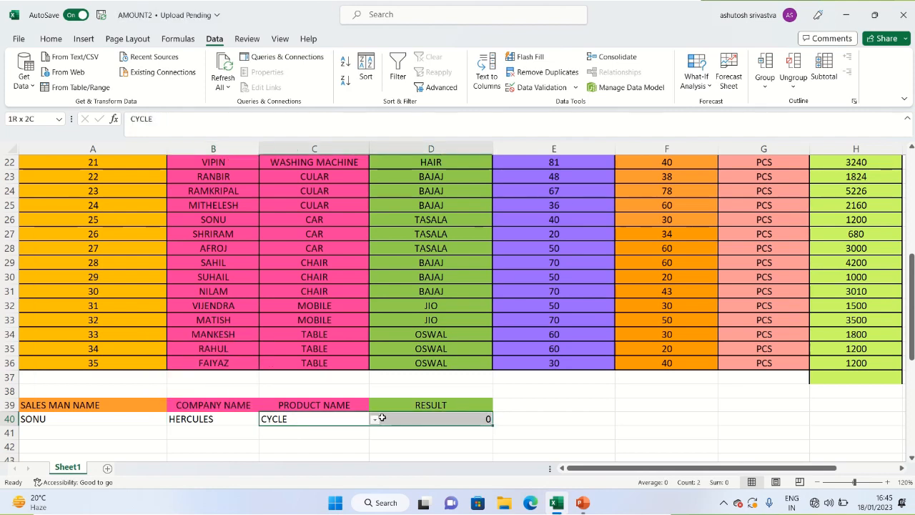
pyautogui.click(374, 419)
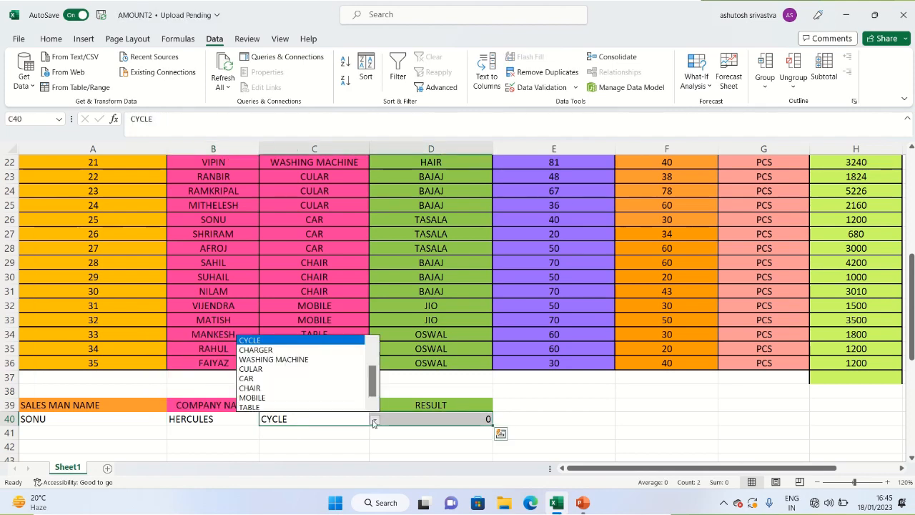
pyautogui.click(325, 379)
# - Choose TASALA as the company name in B40, and check the SUMIFS result in D40
pyautogui.click(245, 426)
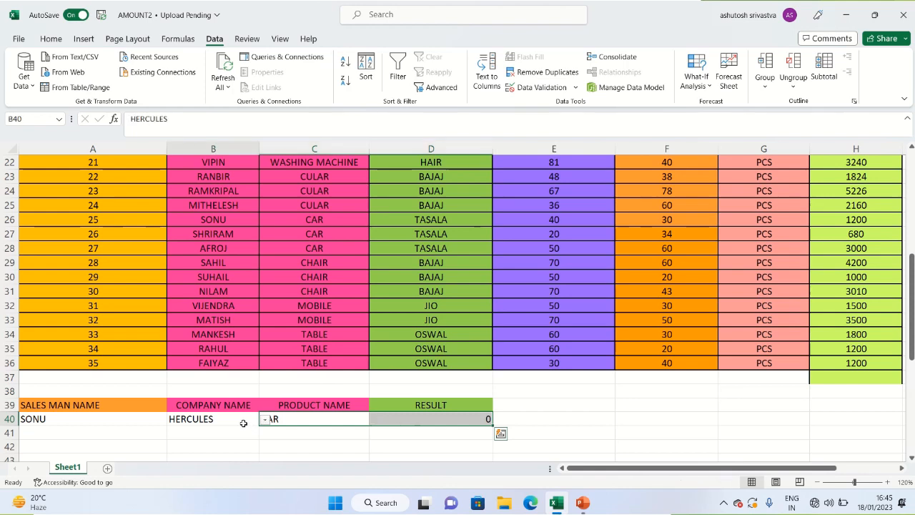
pyautogui.click(265, 420)
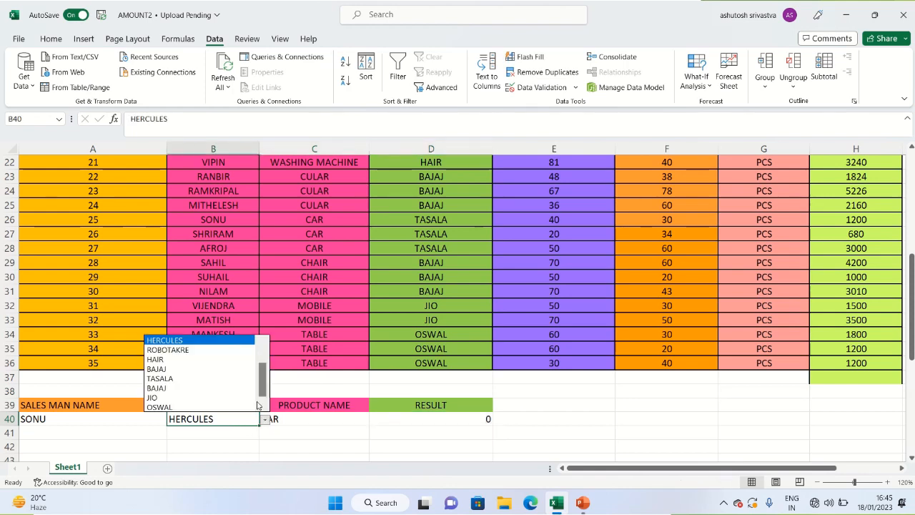
pyautogui.click(226, 379)
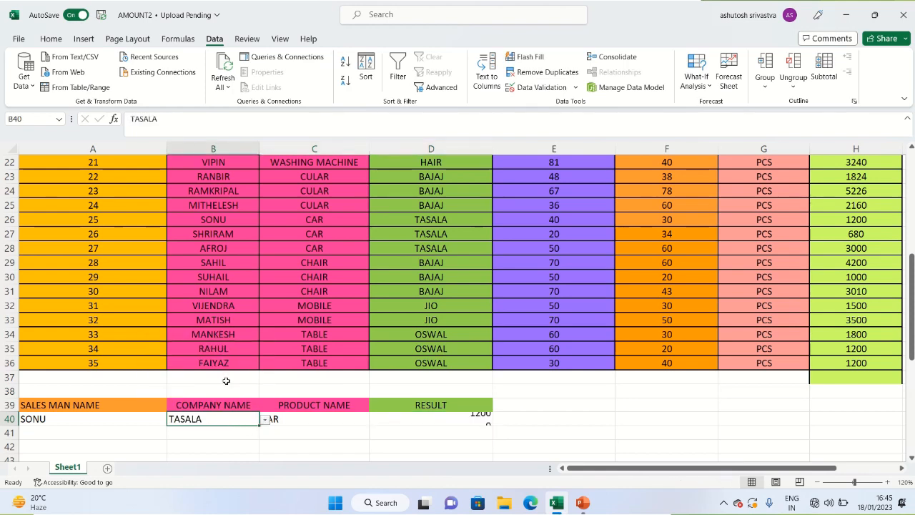
pyautogui.click(429, 447)
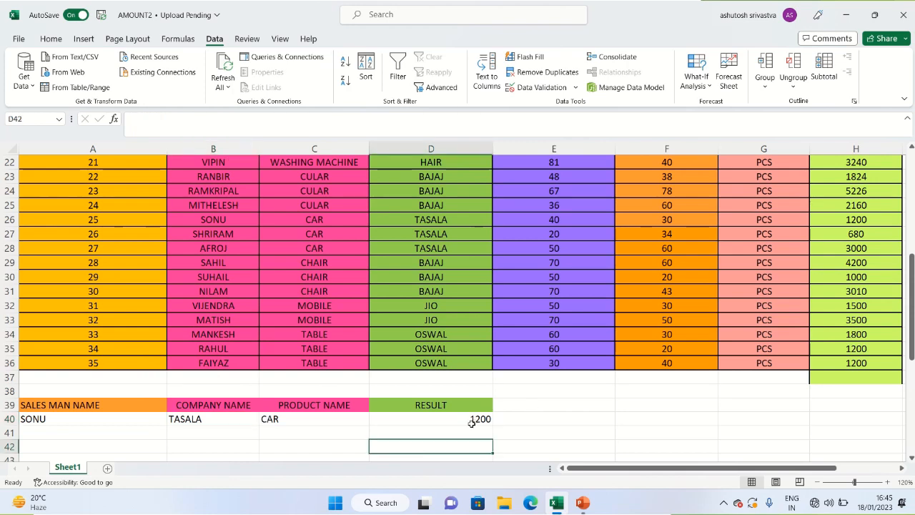
pyautogui.click(472, 420)
pyautogui.moveTo(829, 468)
pyautogui.mouseDown()
pyautogui.moveTo(849, 464)
pyautogui.moveTo(825, 466)
pyautogui.mouseUp()
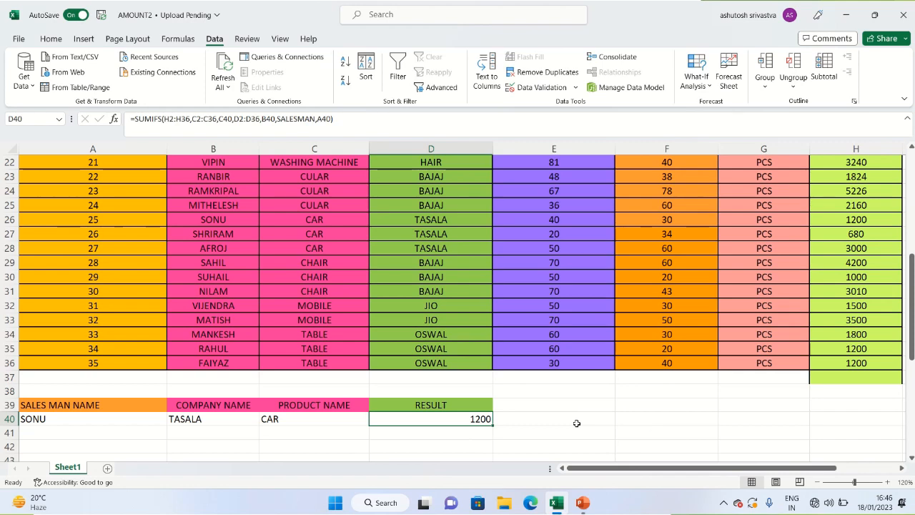
# - Add the heading QUANTITY in E39, checking its spelling against the table's column header
pyautogui.click(532, 401)
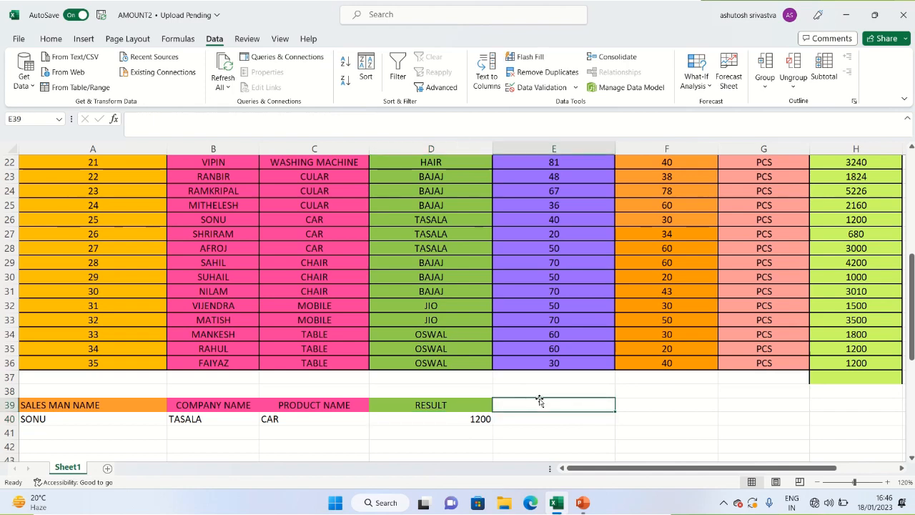
pyautogui.write('QUANTI')
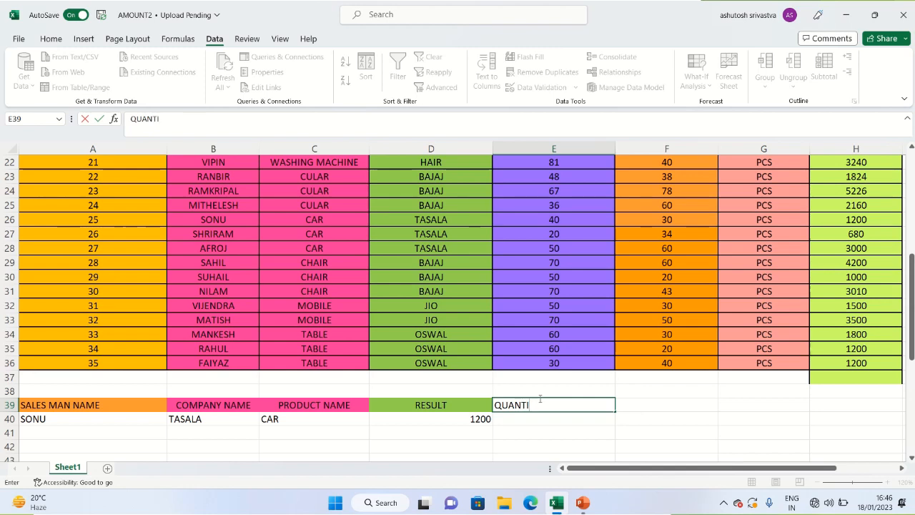
pyautogui.write('TEY')
pyautogui.press('Return')
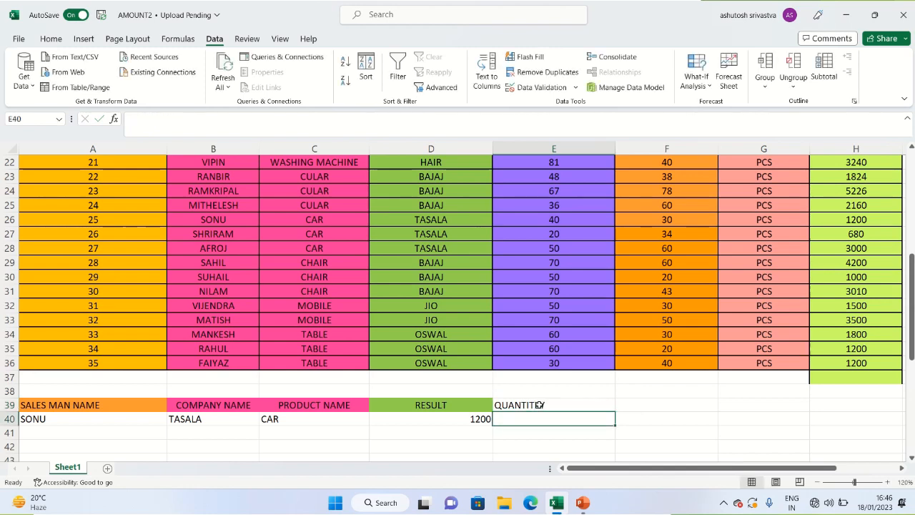
pyautogui.click(539, 405)
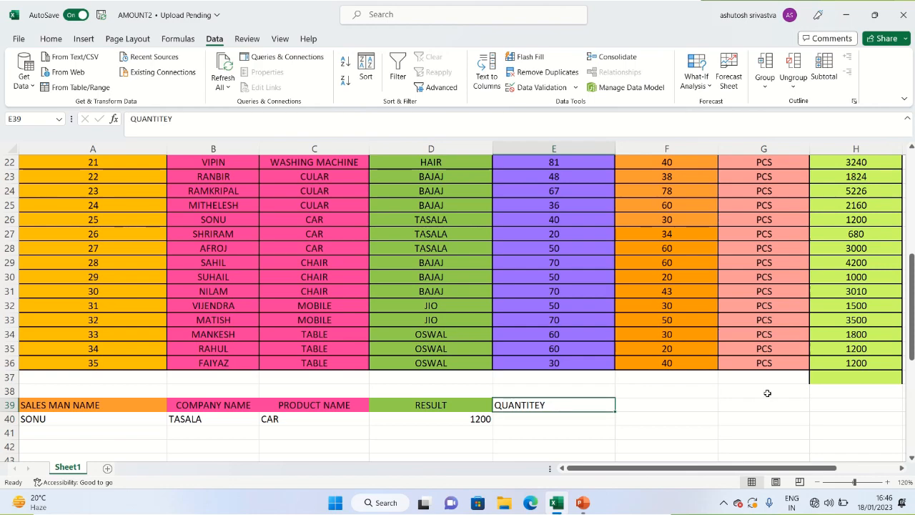
pyautogui.moveTo(912, 320); pyautogui.dragTo(911, 216)
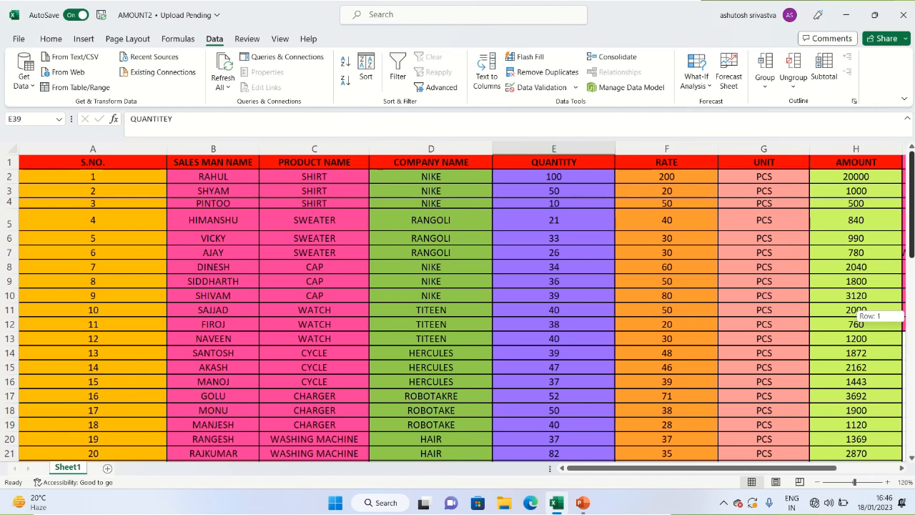
pyautogui.moveTo(911, 315); pyautogui.dragTo(911, 317)
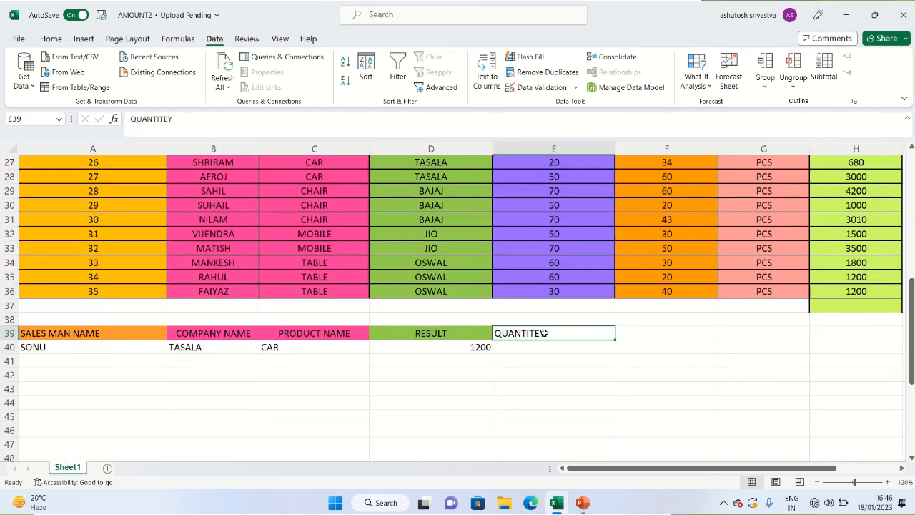
pyautogui.click(169, 118)
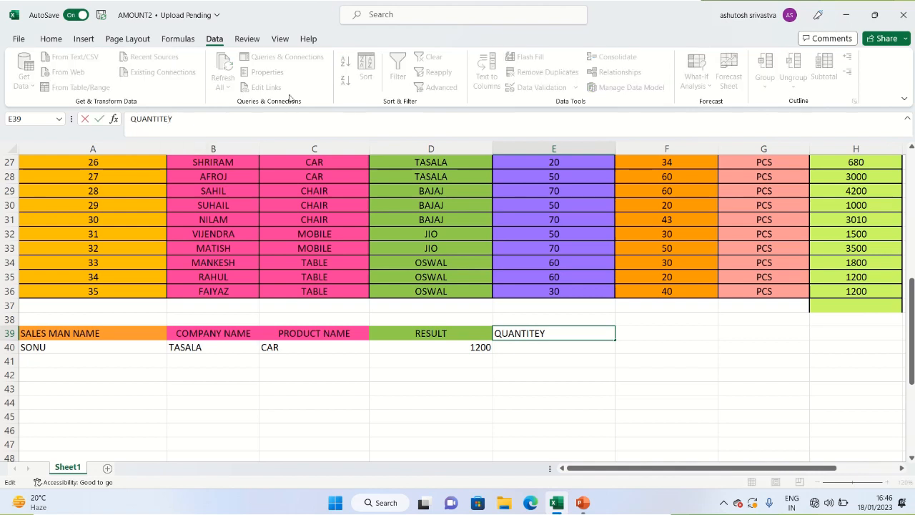
pyautogui.press('BackSpace')
# - Start a SUMIF formula in E40 with the product names C2:C36 as its range
pyautogui.click(532, 349)
pyautogui.write('=')
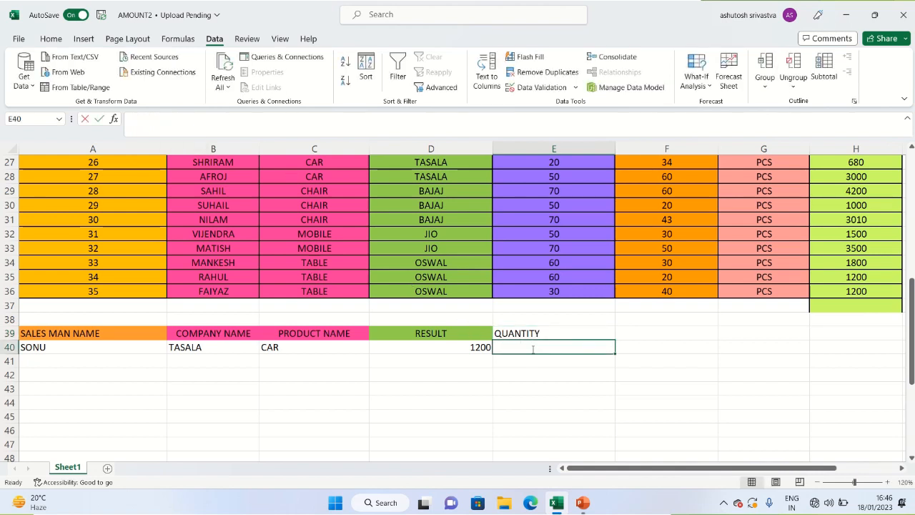
pyautogui.write('SU')
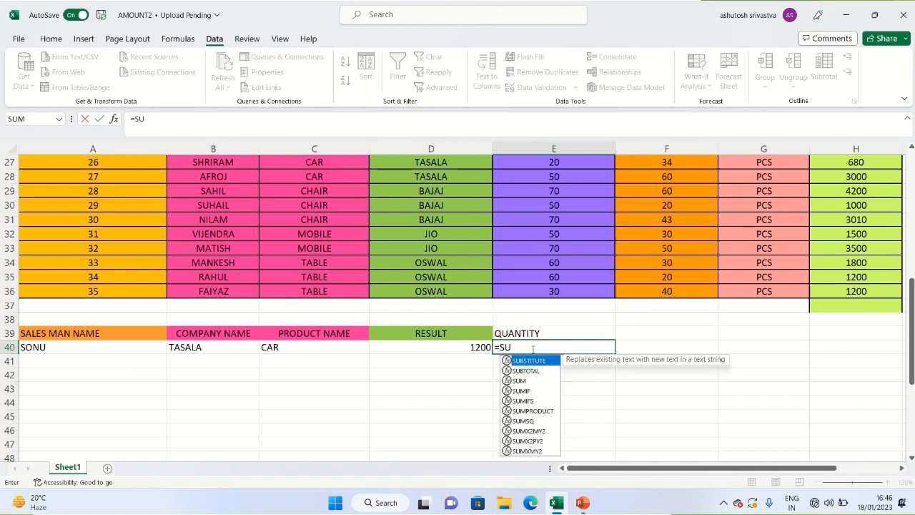
pyautogui.write('MIF')
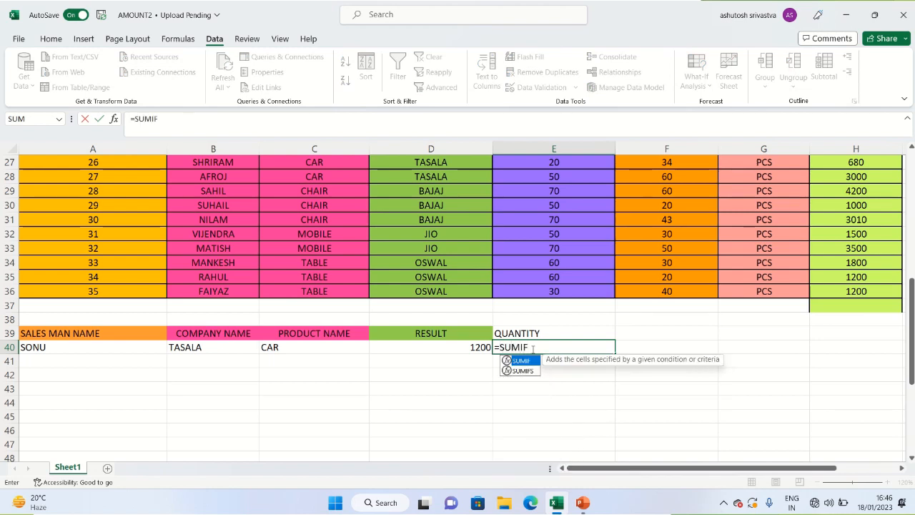
pyautogui.write('(')
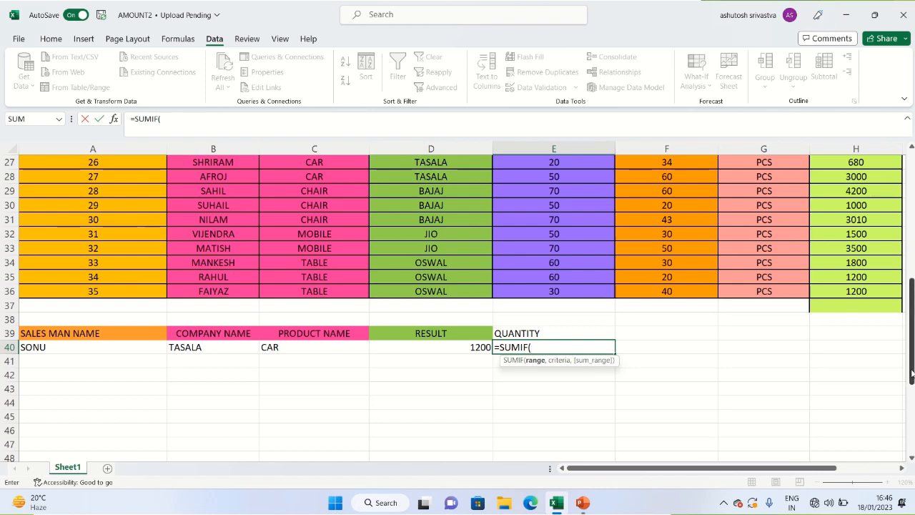
pyautogui.moveTo(909, 377); pyautogui.dragTo(902, 198)
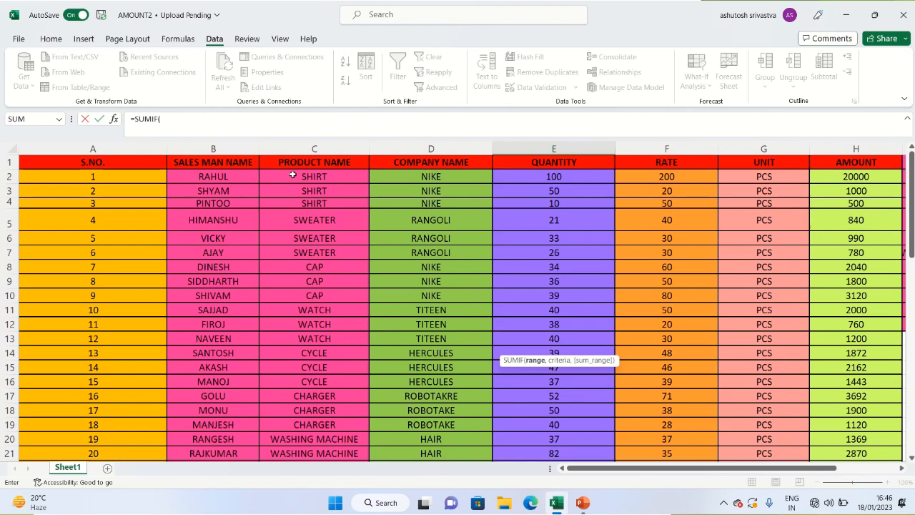
pyautogui.moveTo(292, 175); pyautogui.dragTo(317, 405)
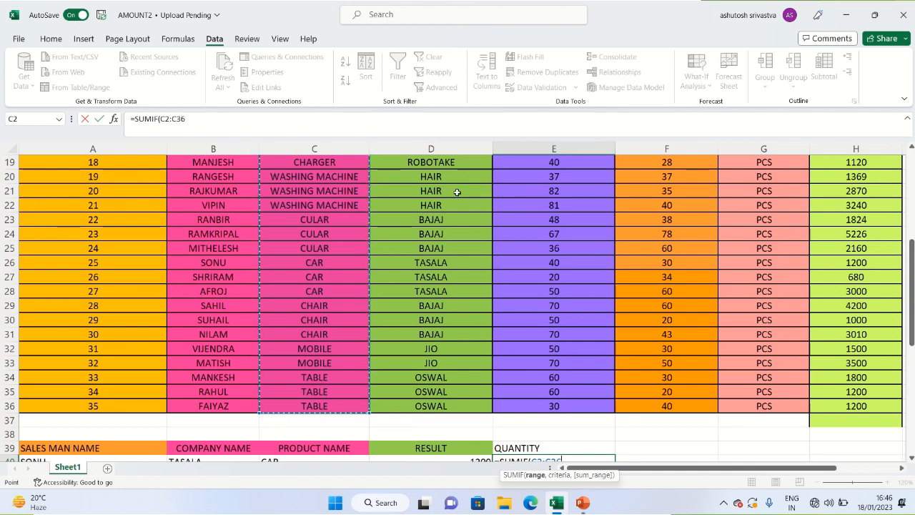
pyautogui.click(207, 123)
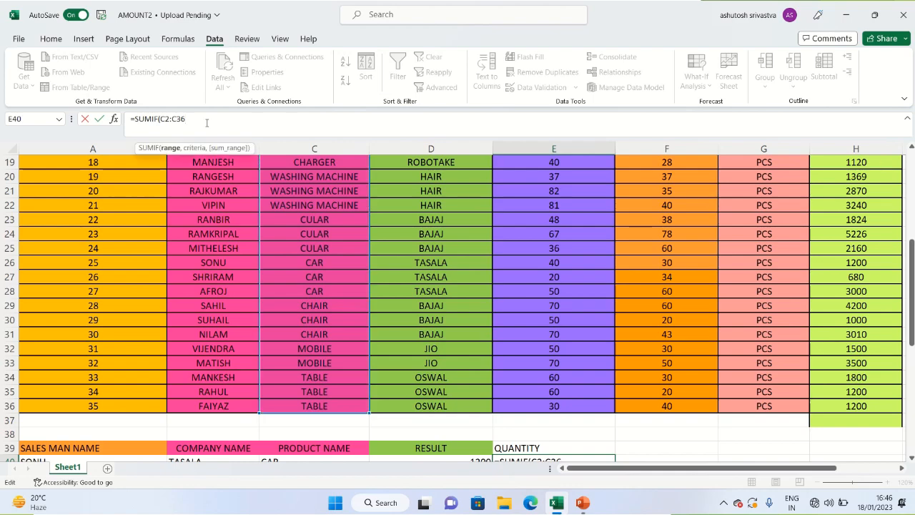
pyautogui.write(',')
# - Complete the SUMIF formula with C40 as the criterion and the quantities E2:E36 as the sum range
pyautogui.scroll(-3, 910, 261)
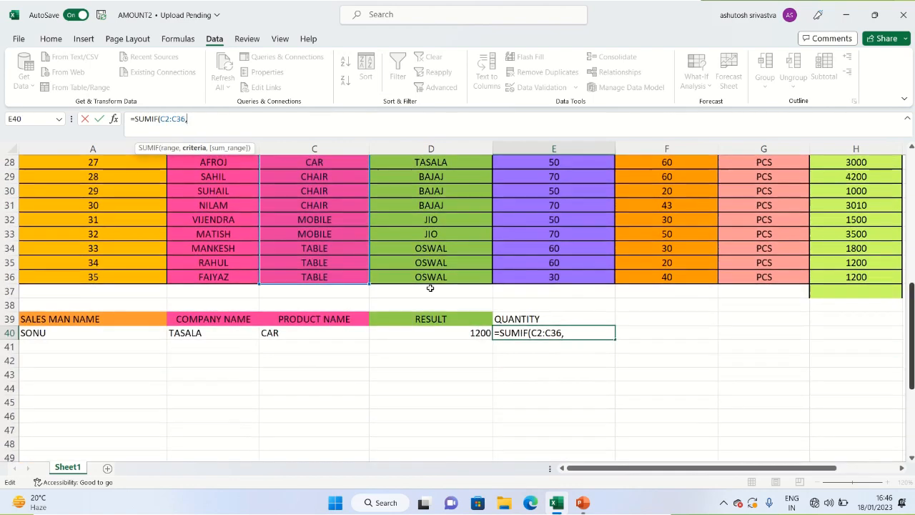
pyautogui.click(320, 333)
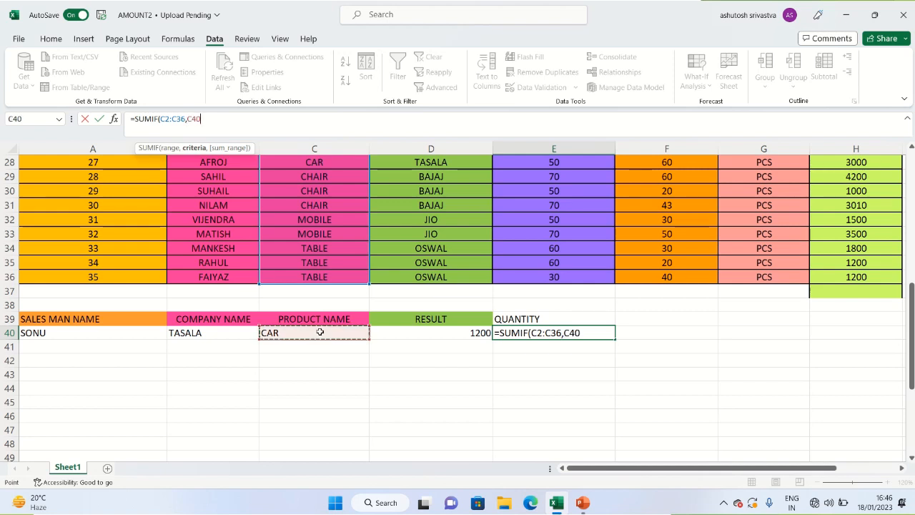
pyautogui.write(',')
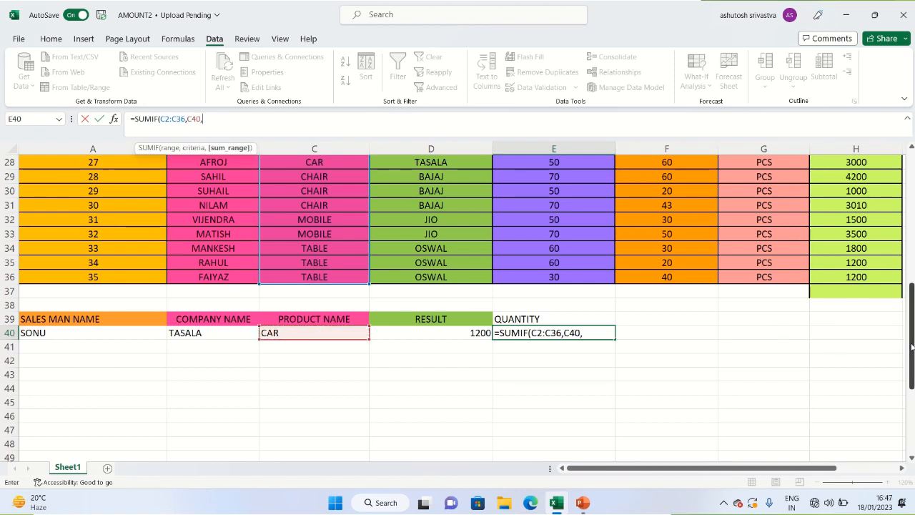
pyautogui.moveTo(911, 346); pyautogui.dragTo(910, 153)
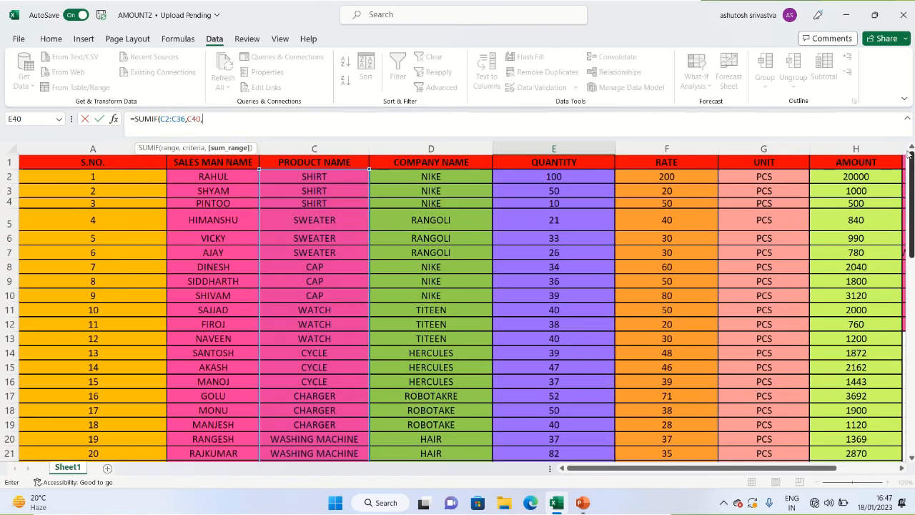
pyautogui.moveTo(552, 176); pyautogui.dragTo(558, 434)
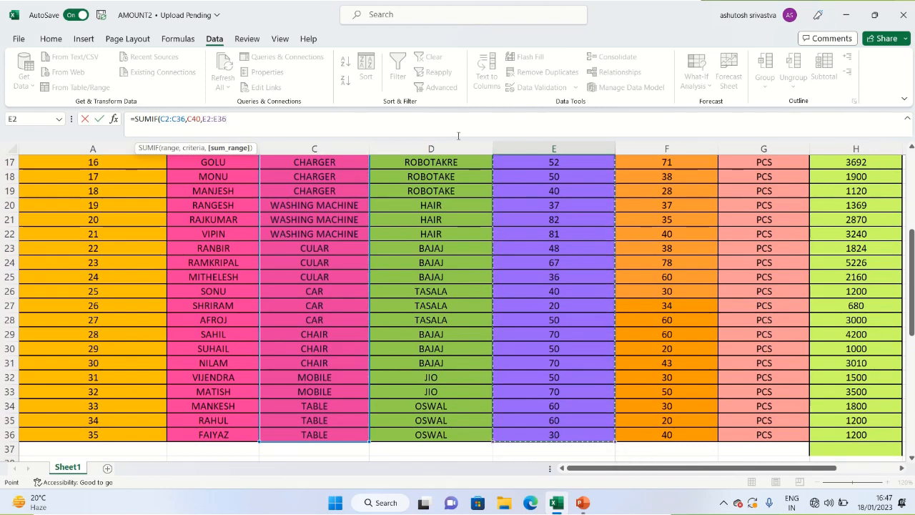
pyautogui.press('Return')
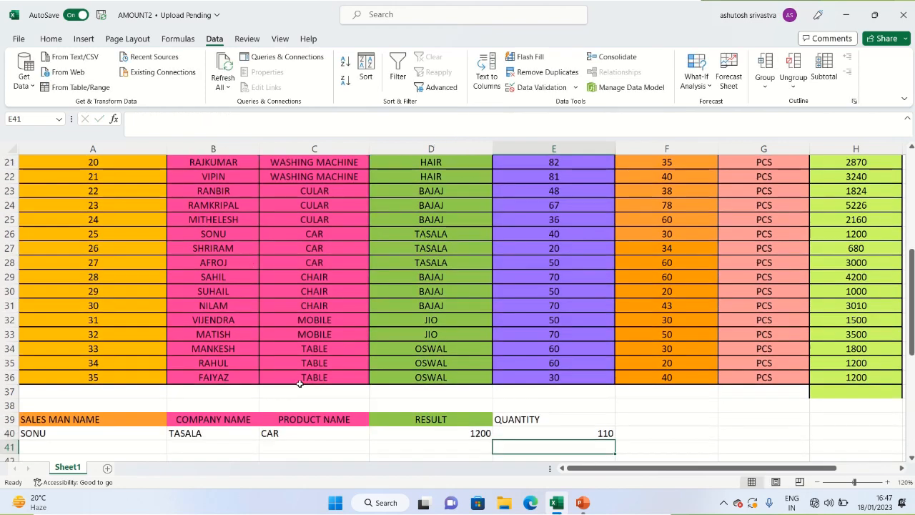
# - Choose SHIRT as the product name in C40 and check the SUMIF quantity result in E40
pyautogui.click(316, 431)
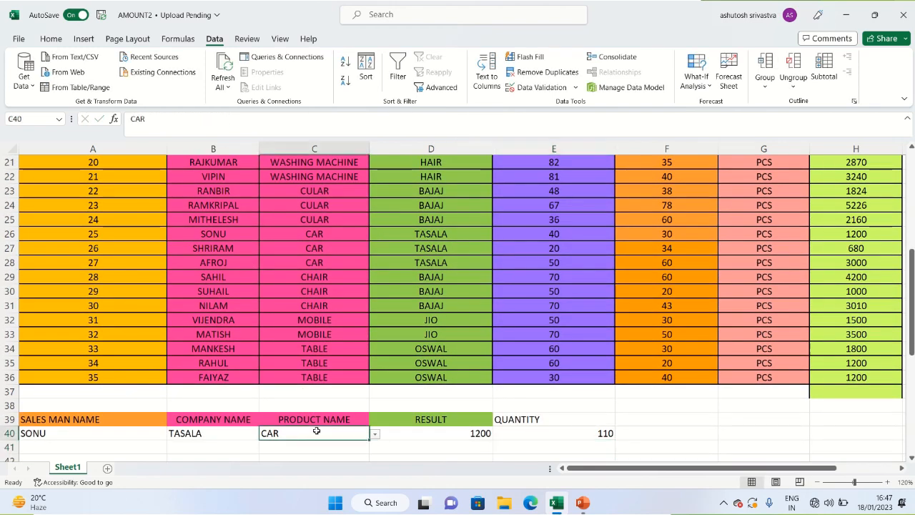
pyautogui.click(374, 435)
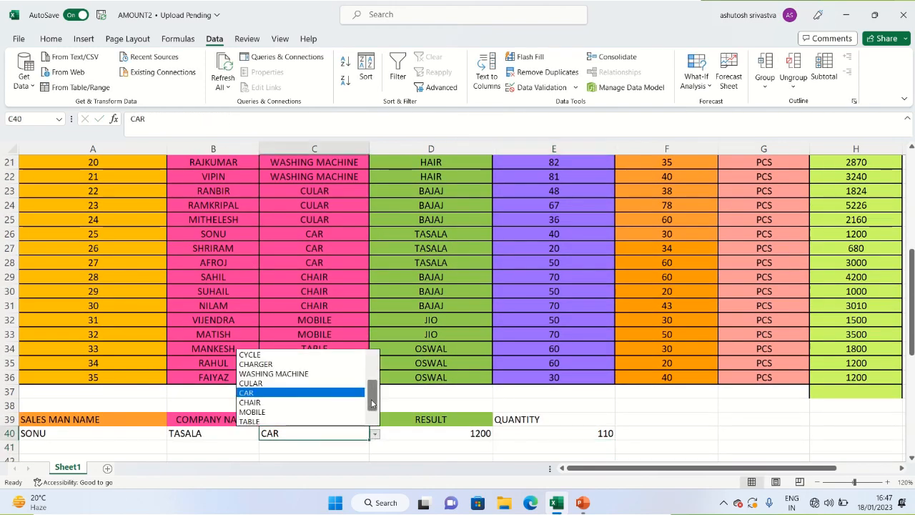
pyautogui.moveTo(372, 404); pyautogui.dragTo(372, 388)
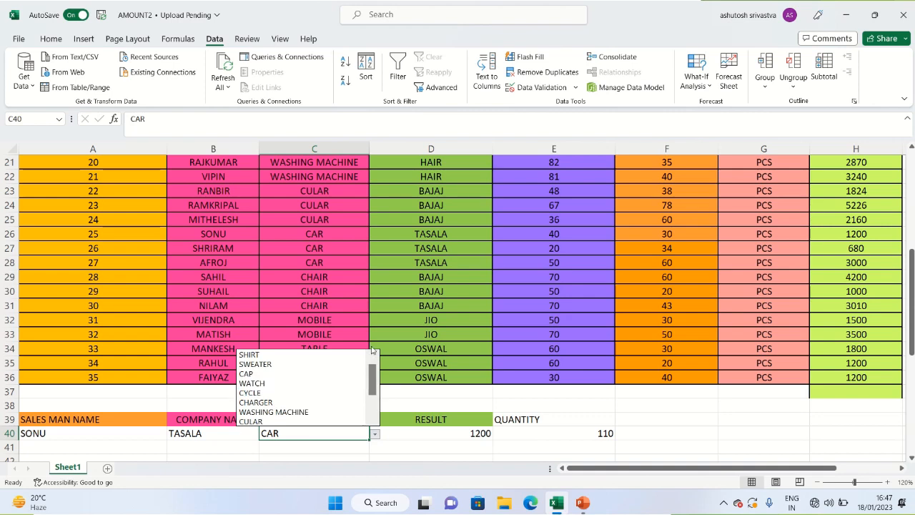
pyautogui.click(334, 356)
pyautogui.click(535, 449)
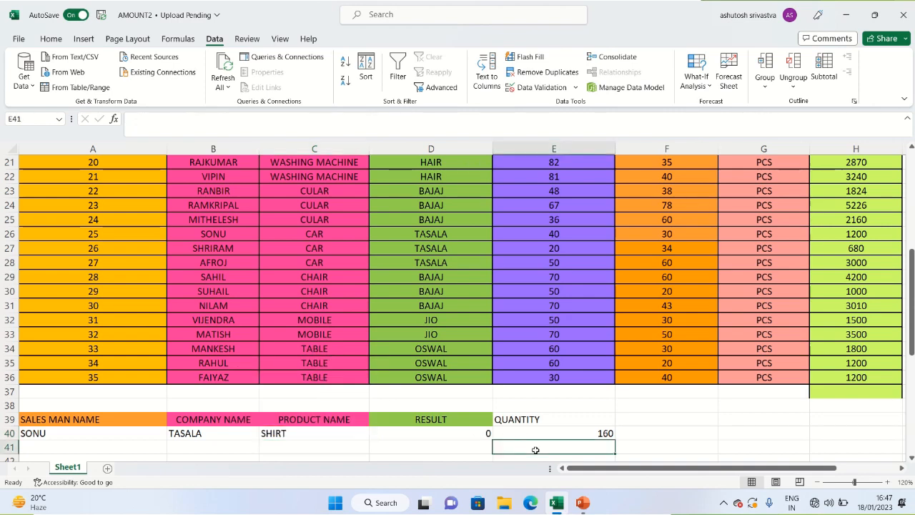
pyautogui.click(594, 434)
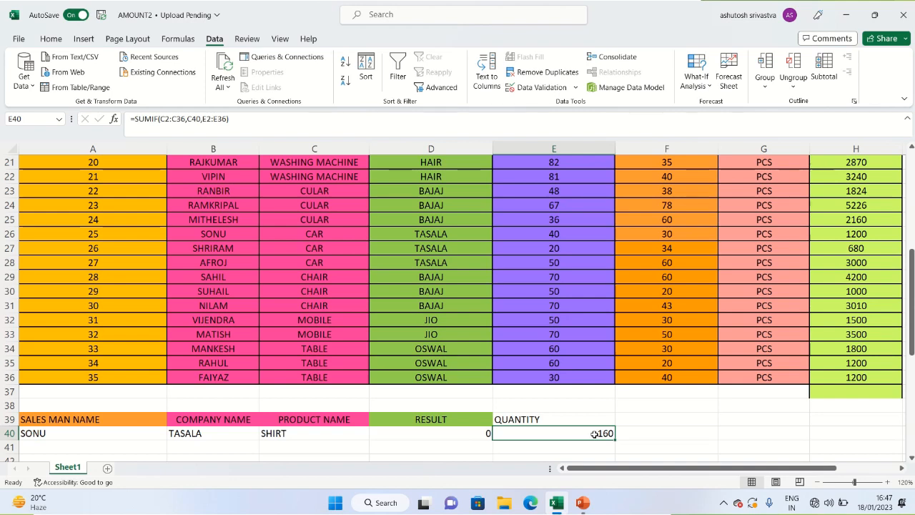
pyautogui.click(522, 451)
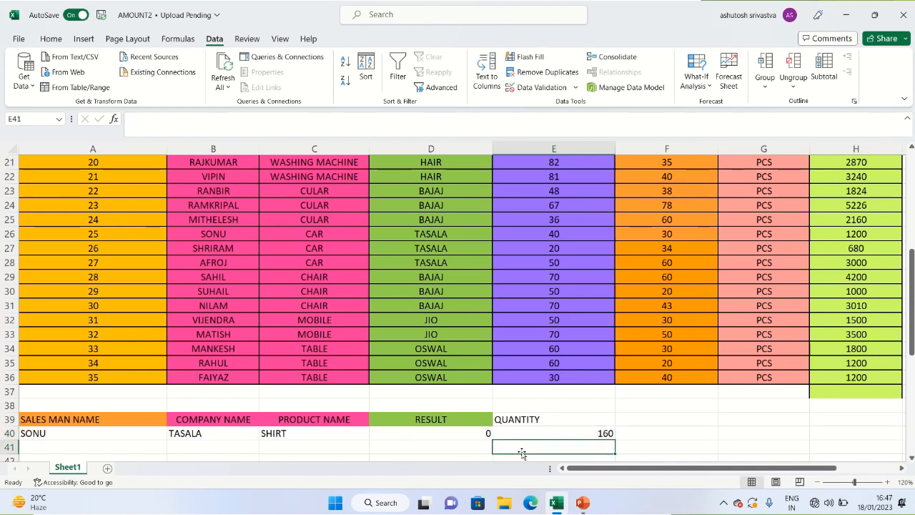
# - Add the heading AMOUNT in F39, beside the QUANTITY heading
pyautogui.click(624, 421)
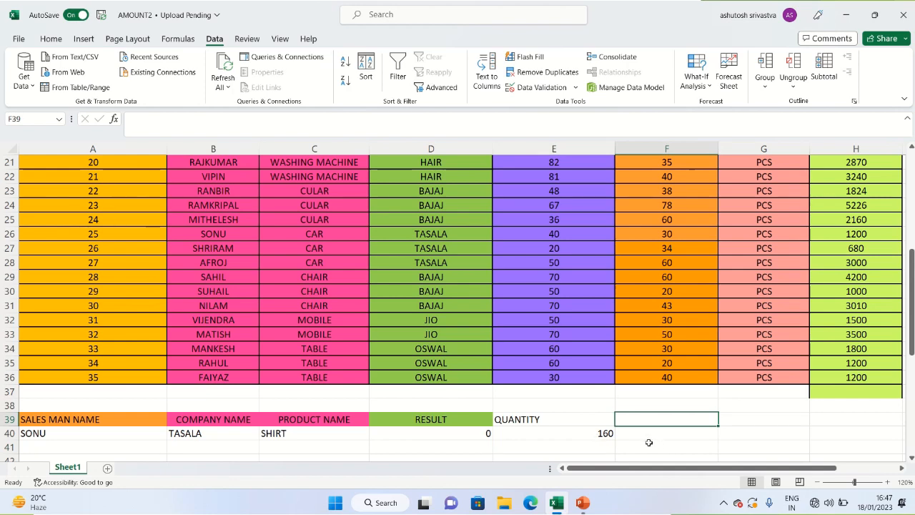
pyautogui.write('A')
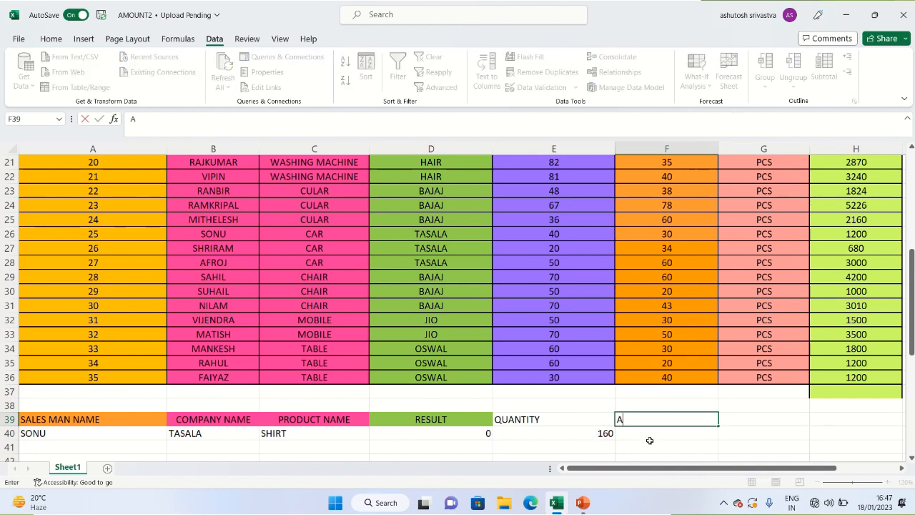
pyautogui.write('MOUNT')
pyautogui.press('Return')
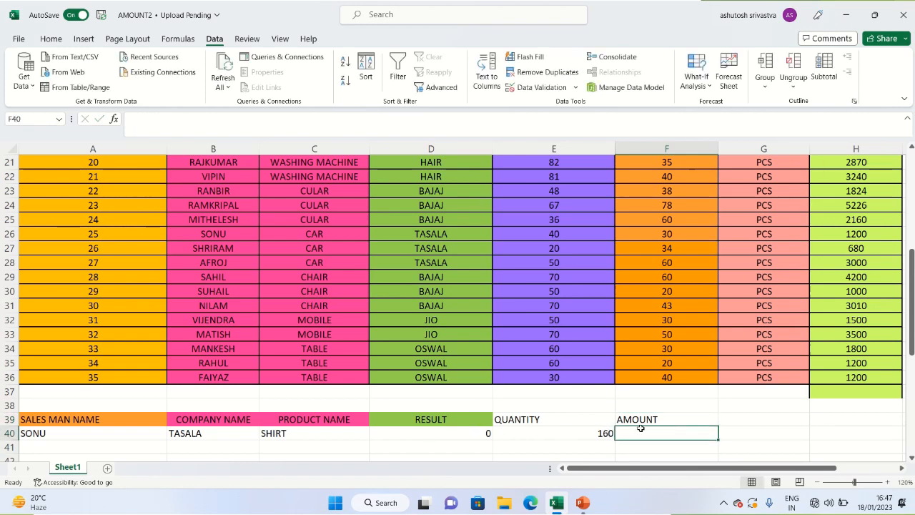
# - Start a SUMIF formula in F40 with the product names C2:C36 as its range
pyautogui.write('=')
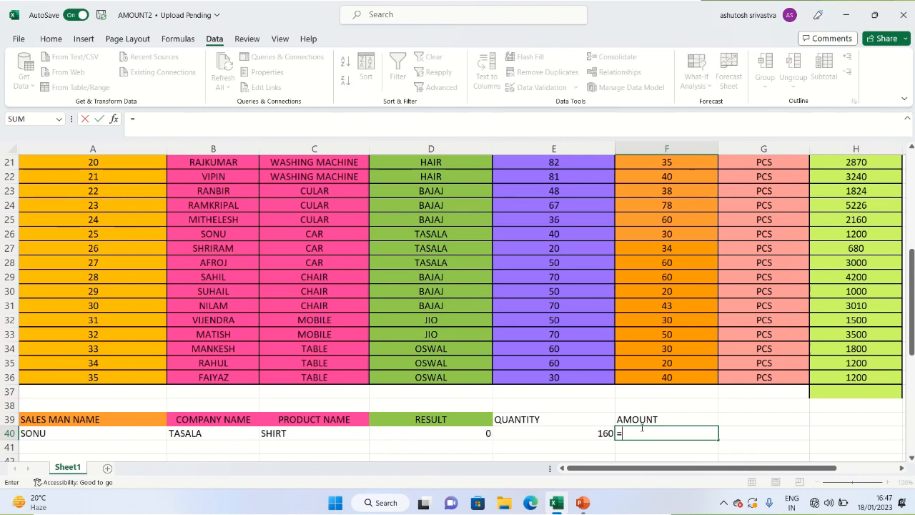
pyautogui.write('SUMI')
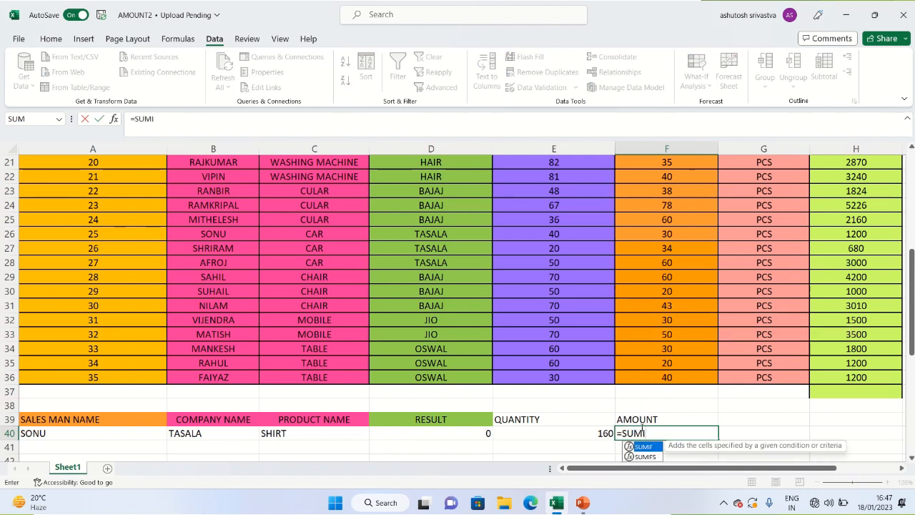
pyautogui.write('F(')
pyautogui.moveTo(911, 348); pyautogui.dragTo(908, 184)
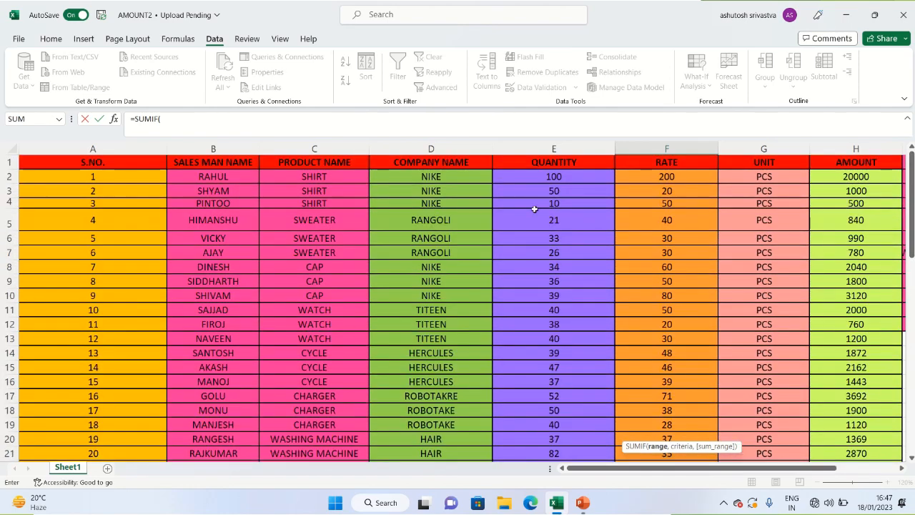
pyautogui.moveTo(323, 179); pyautogui.dragTo(338, 421)
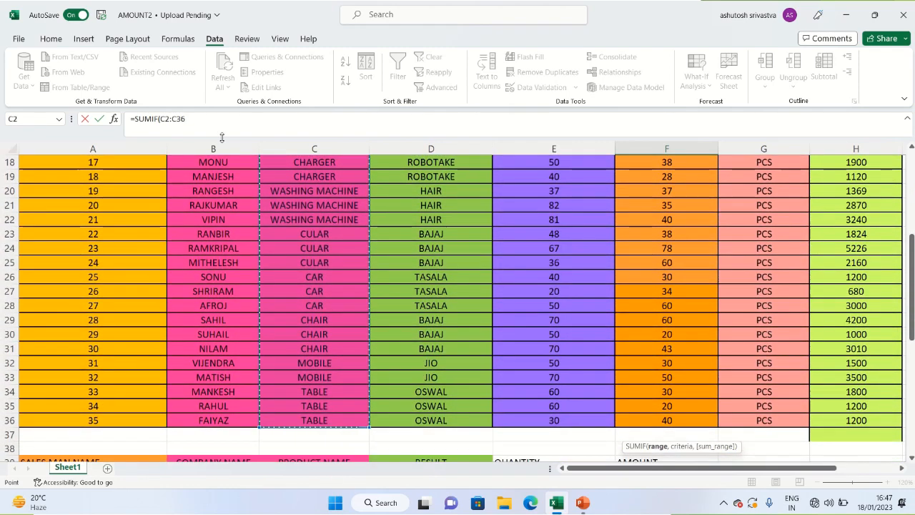
pyautogui.click(209, 118)
pyautogui.write(',')
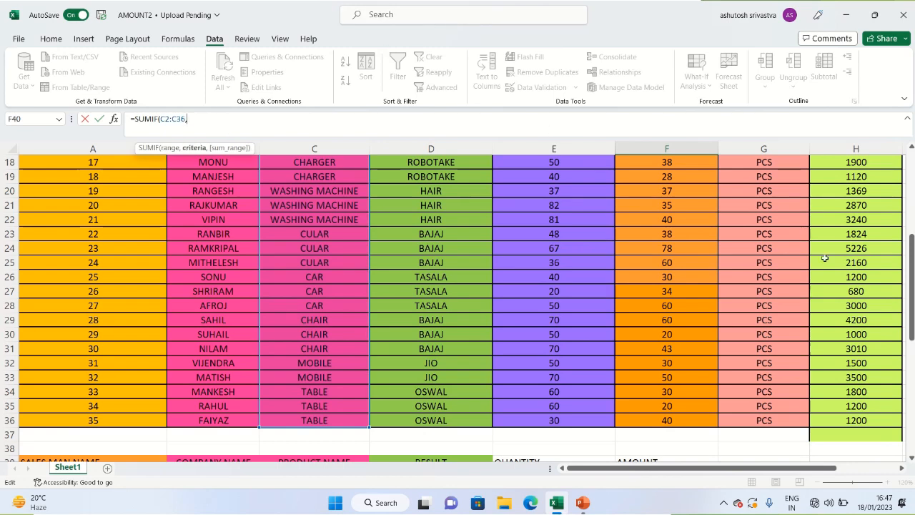
# - Complete the F40 SUMIF formula with C40 as the criterion and the amounts H2:H36 as the sum range
pyautogui.scroll(-3, 824, 257)
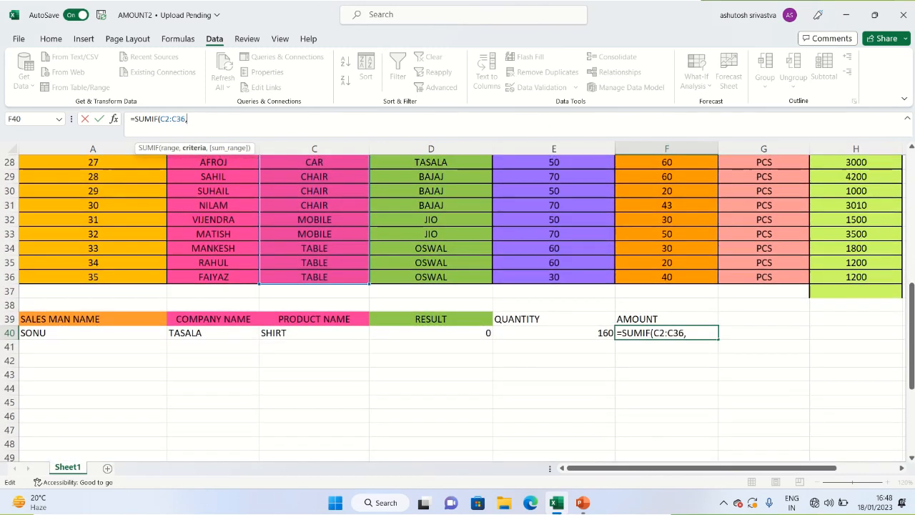
pyautogui.click(287, 333)
pyautogui.write(',')
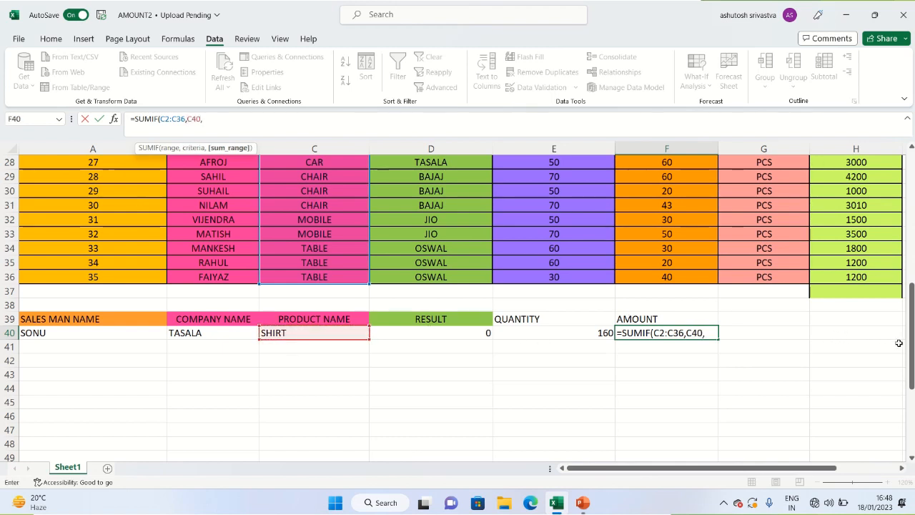
pyautogui.moveTo(911, 342); pyautogui.dragTo(912, 207)
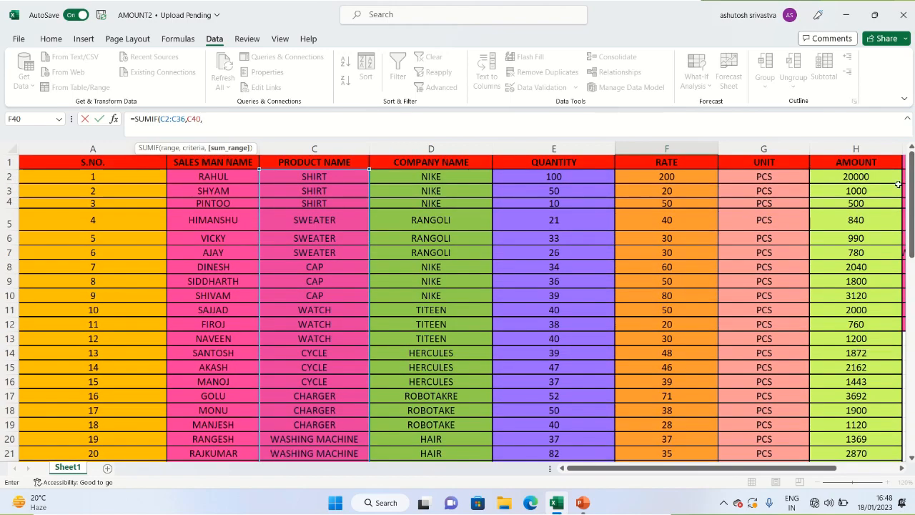
pyautogui.moveTo(874, 183); pyautogui.dragTo(846, 474)
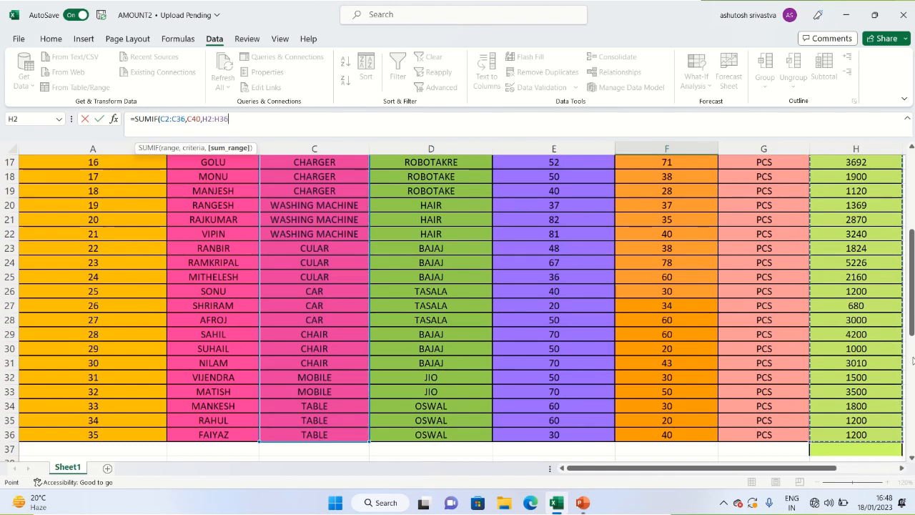
pyautogui.press('Return')
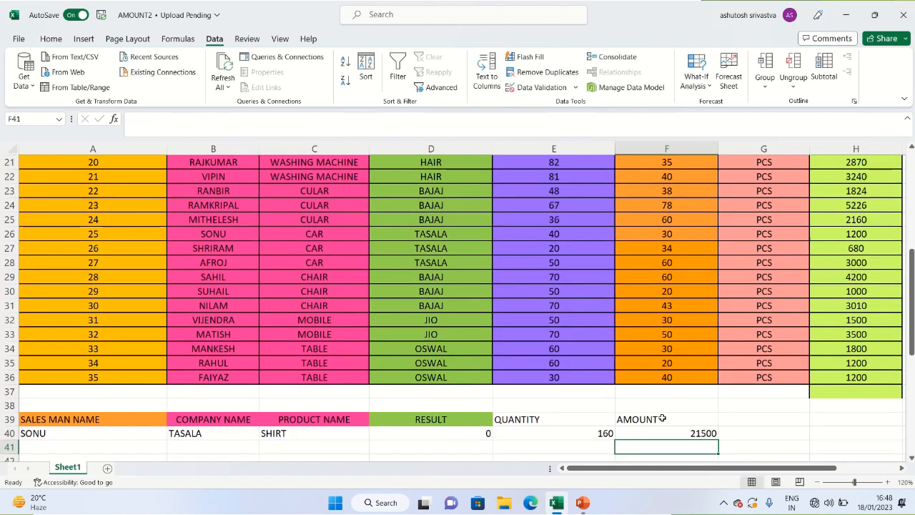
pyautogui.click(678, 434)
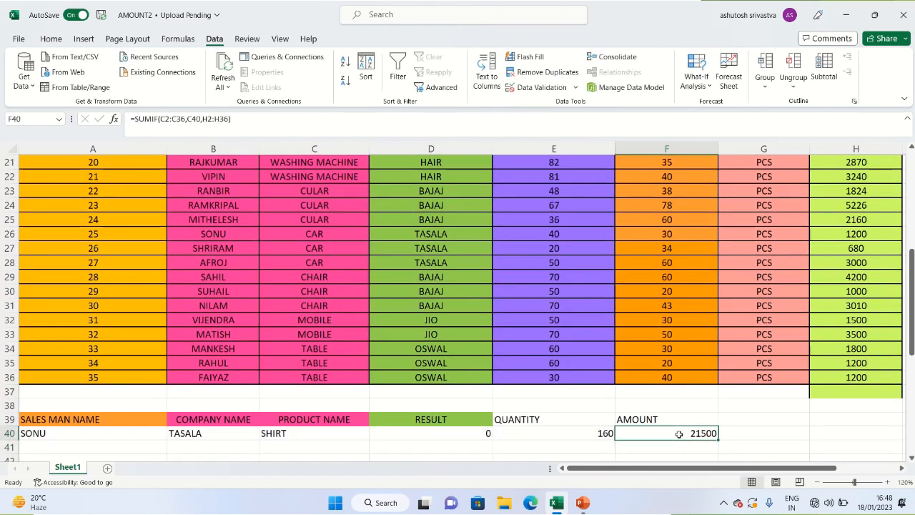
# - Choose SWEATER as the product name in C40 and check the results under QUANTITY and AMOUNT
pyautogui.click(308, 432)
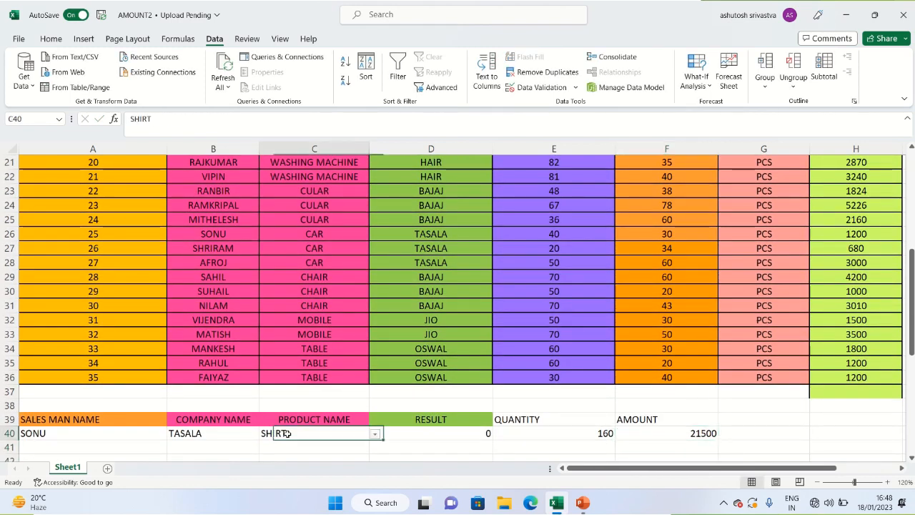
pyautogui.click(374, 434)
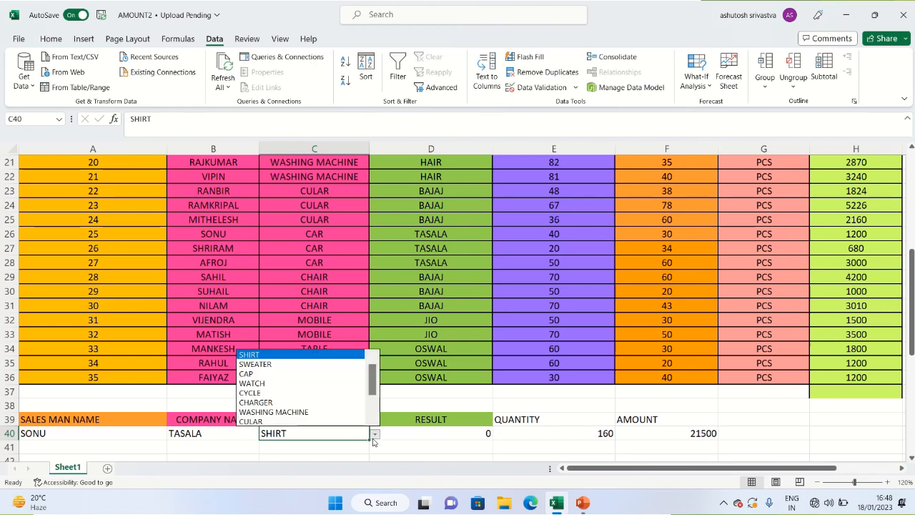
pyautogui.click(306, 364)
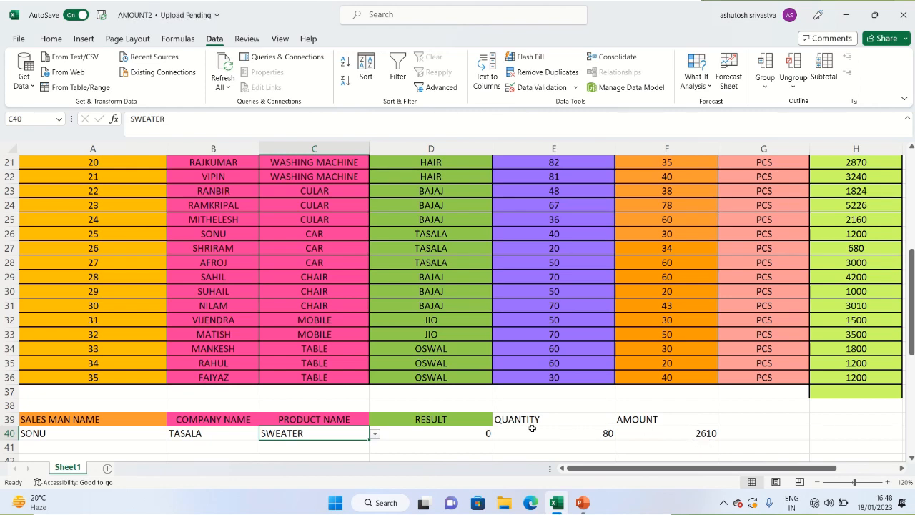
pyautogui.moveTo(522, 421); pyautogui.dragTo(702, 417)
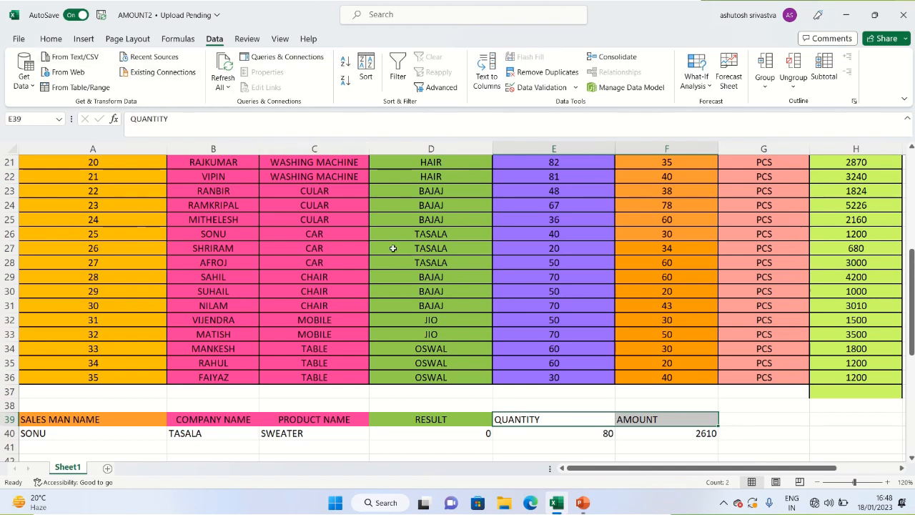
pyautogui.click(772, 449)
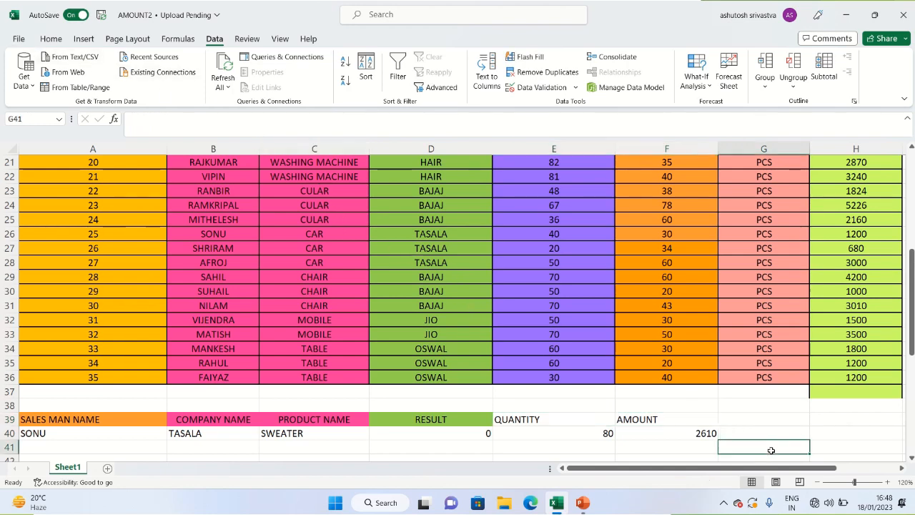
pyautogui.moveTo(791, 465); pyautogui.dragTo(817, 453)
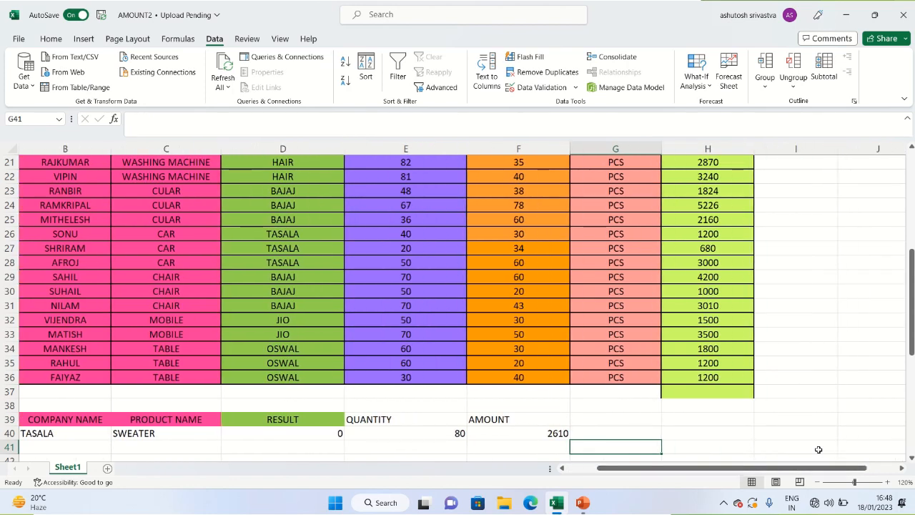
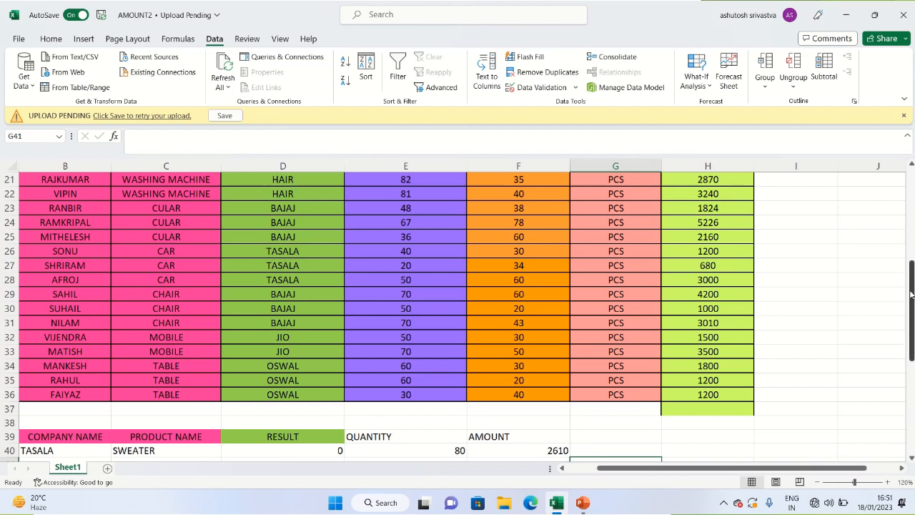
# - Start a SUMPRODUCT formula in H38 with the quantities E2:E36 as the first array
pyautogui.click(683, 410)
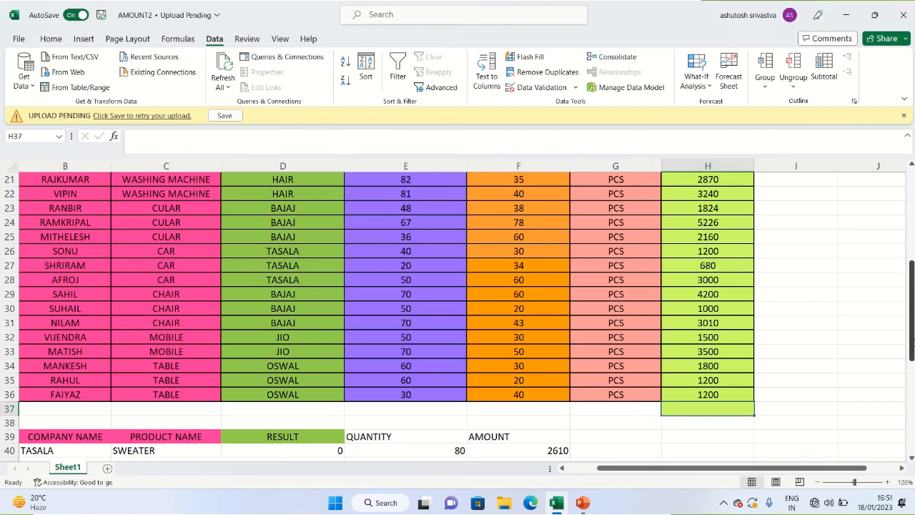
pyautogui.moveTo(912, 343)
pyautogui.mouseDown()
pyautogui.moveTo(899, 339)
pyautogui.moveTo(899, 228)
pyautogui.moveTo(899, 345)
pyautogui.mouseUp()
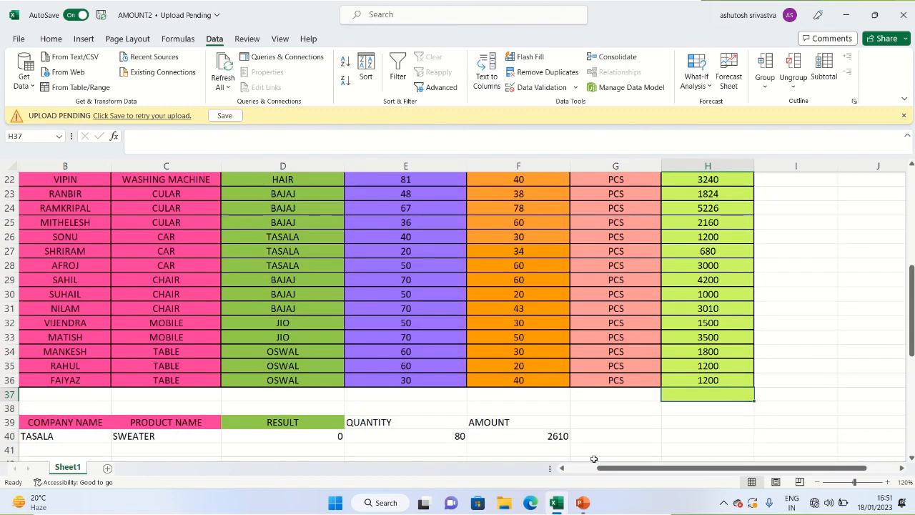
pyautogui.click(667, 413)
pyautogui.write('=')
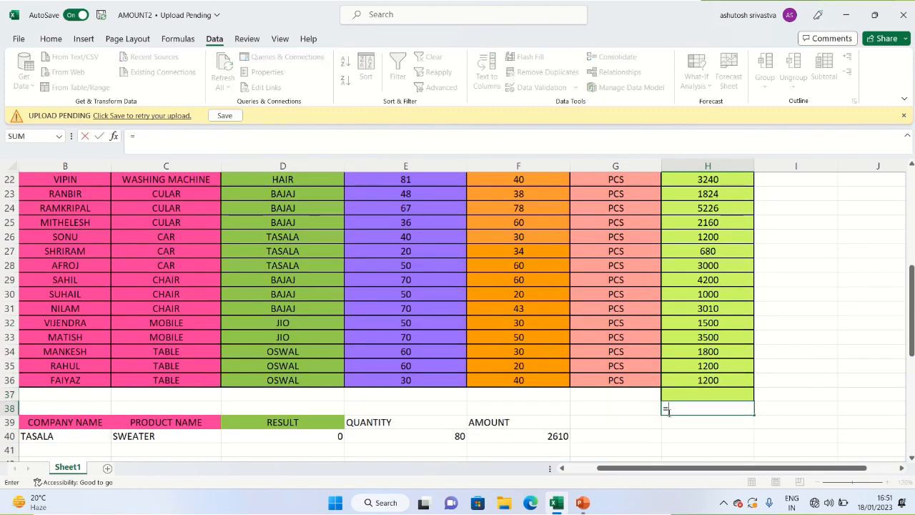
pyautogui.write('S')
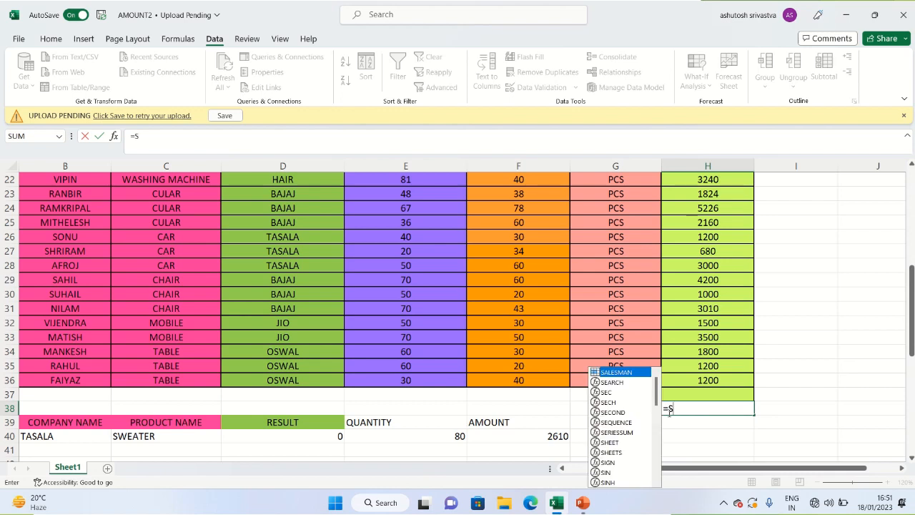
pyautogui.write('UM')
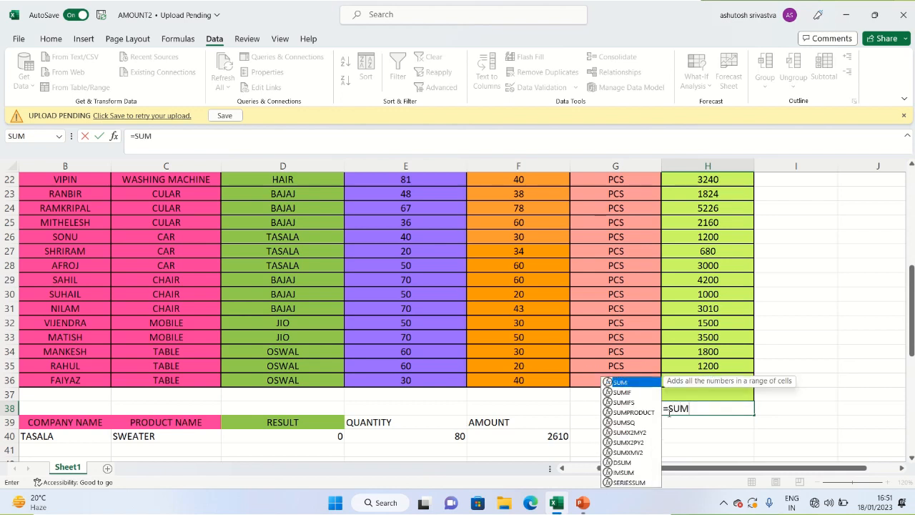
pyautogui.write('PRODUCT')
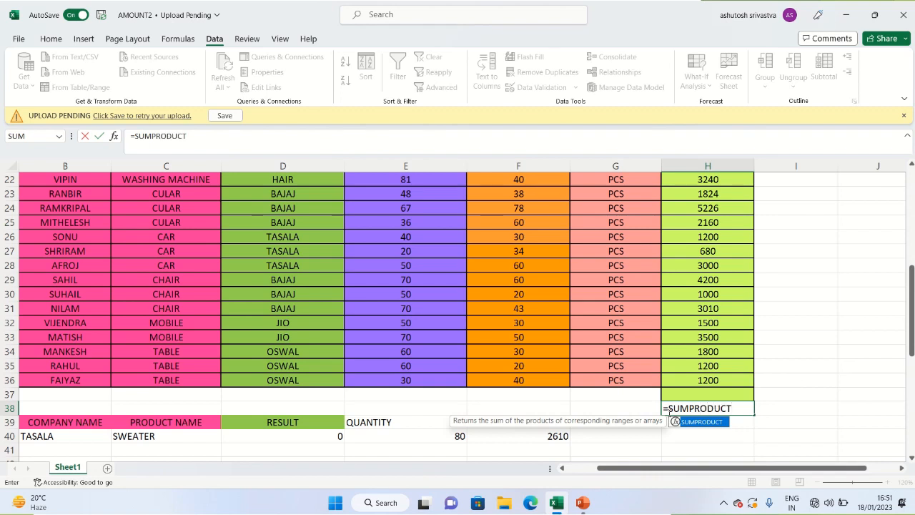
pyautogui.write('(')
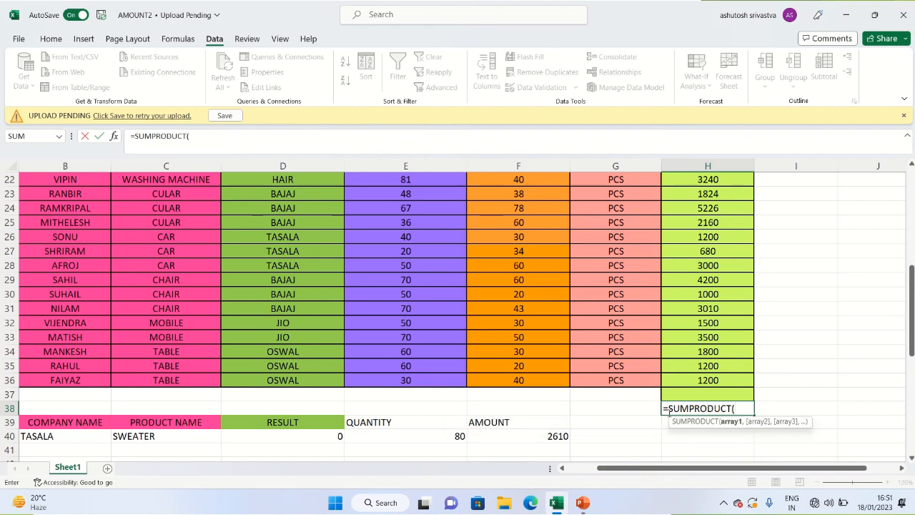
pyautogui.moveTo(909, 323); pyautogui.dragTo(906, 197)
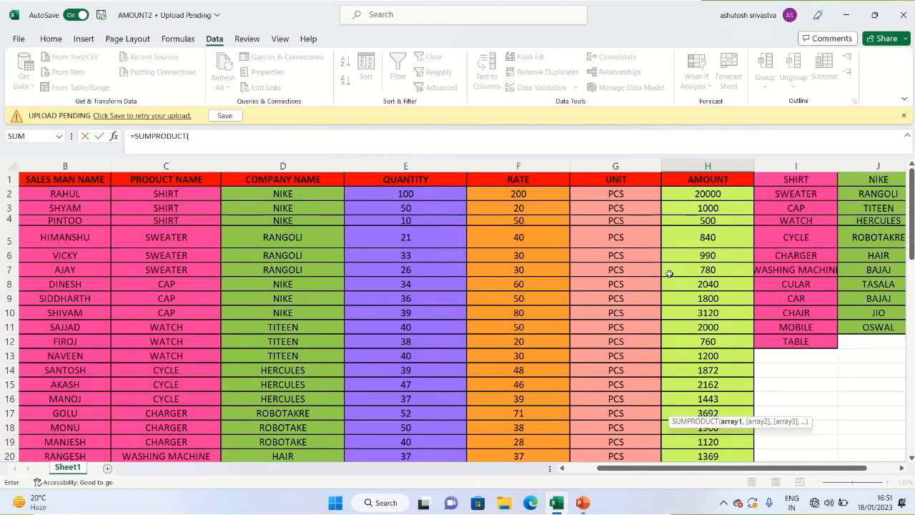
pyautogui.click(397, 194)
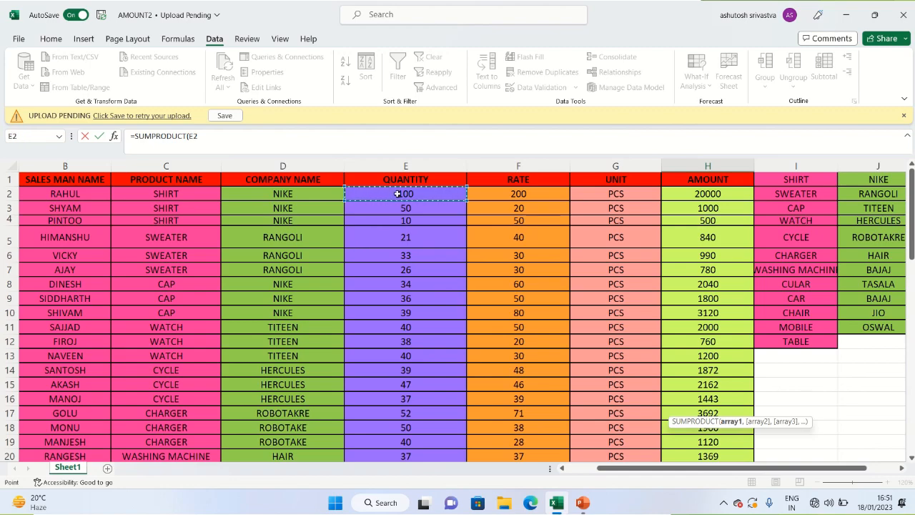
pyautogui.moveTo(398, 194); pyautogui.dragTo(422, 373)
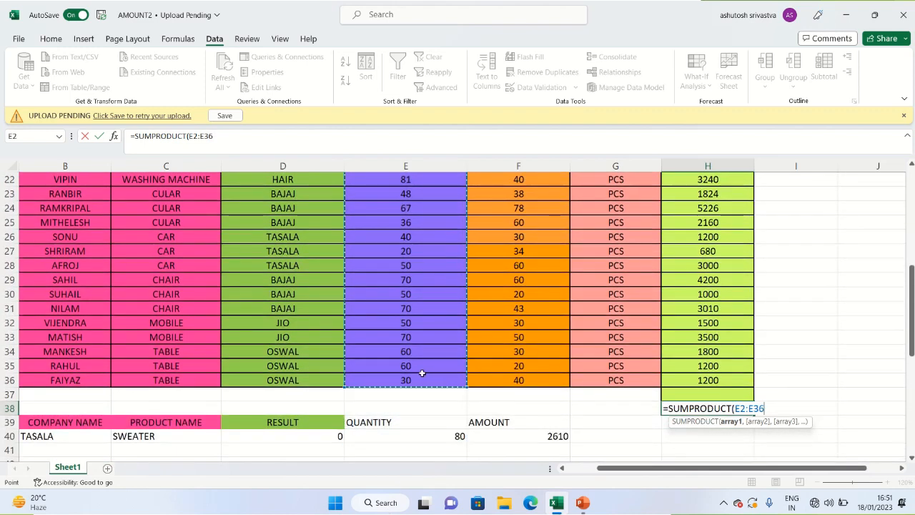
# - Complete the H38 SUMPRODUCT formula with the rates F2:F36 as the second array and review it
pyautogui.write(',')
pyautogui.moveTo(912, 319); pyautogui.dragTo(912, 217)
pyautogui.moveTo(495, 199); pyautogui.dragTo(516, 439)
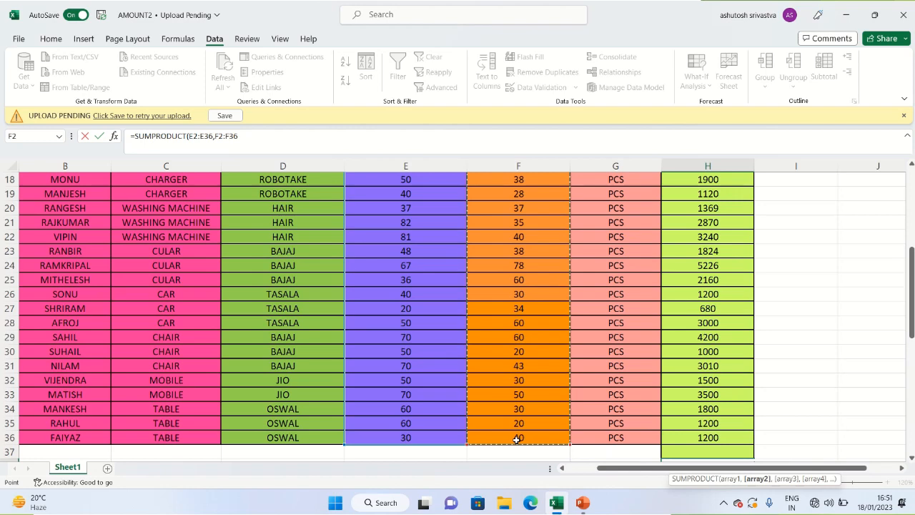
pyautogui.write(')')
pyautogui.press('Return')
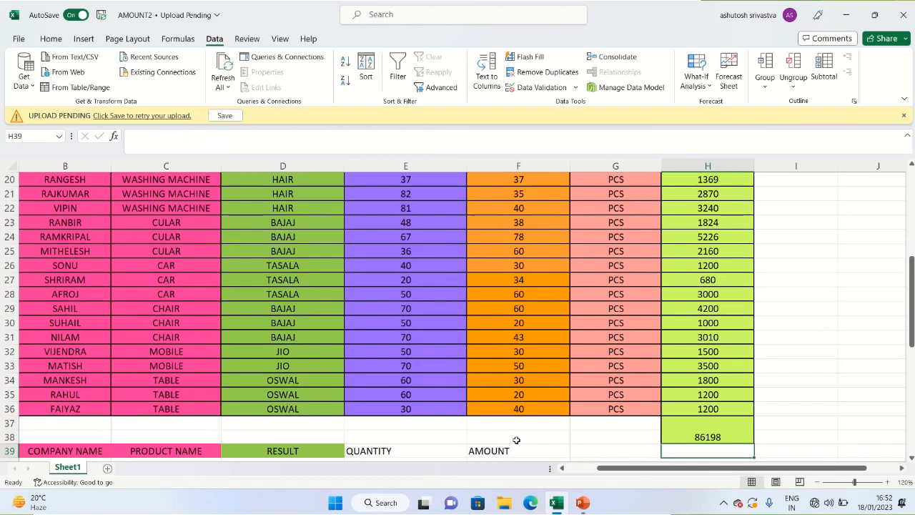
pyautogui.click(712, 436)
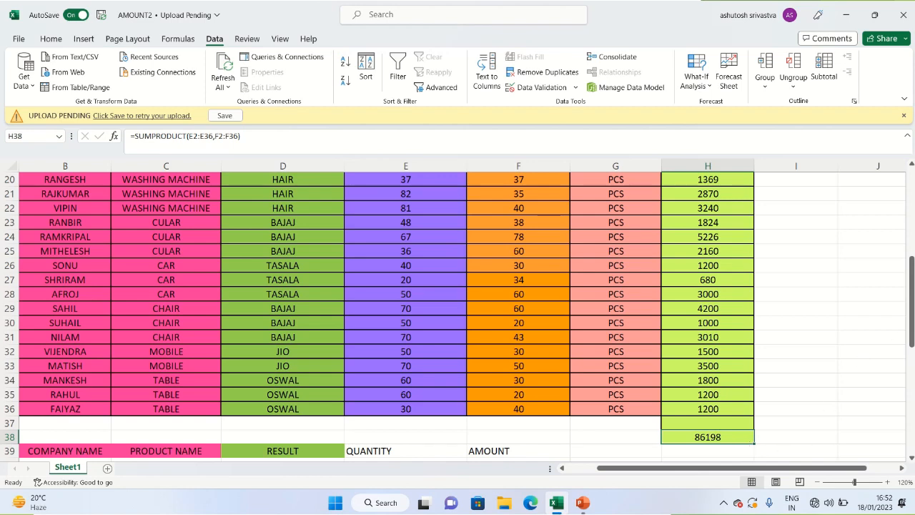
pyautogui.moveTo(911, 315); pyautogui.dragTo(902, 348)
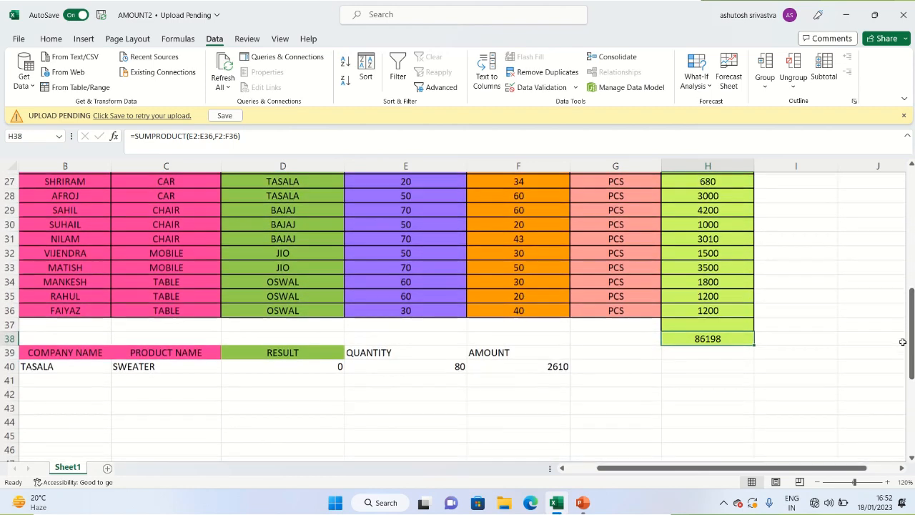
# - Add a new worksheet and enter the headings NO1 in A1 and NO2 in B1
pyautogui.click(106, 469)
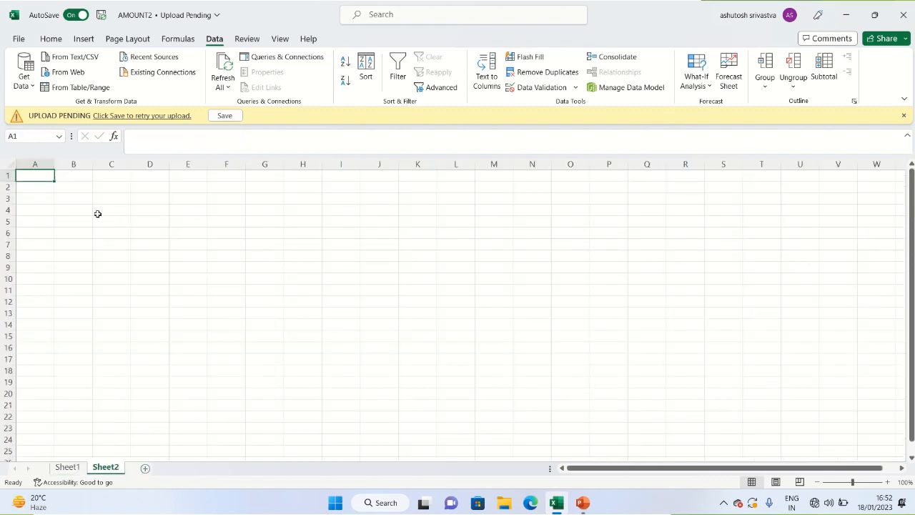
pyautogui.write('=')
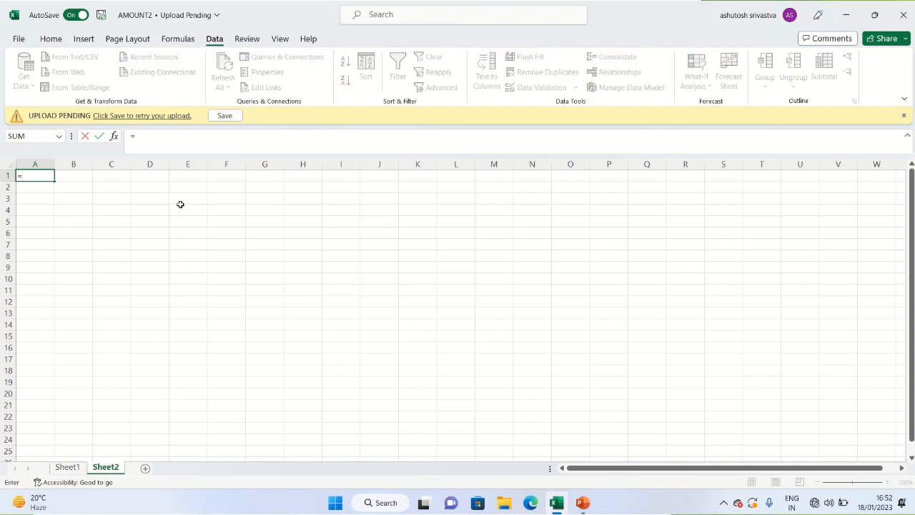
pyautogui.press('BackSpace')
pyautogui.write('NO1')
pyautogui.press('Tab')
pyautogui.write('NO2')
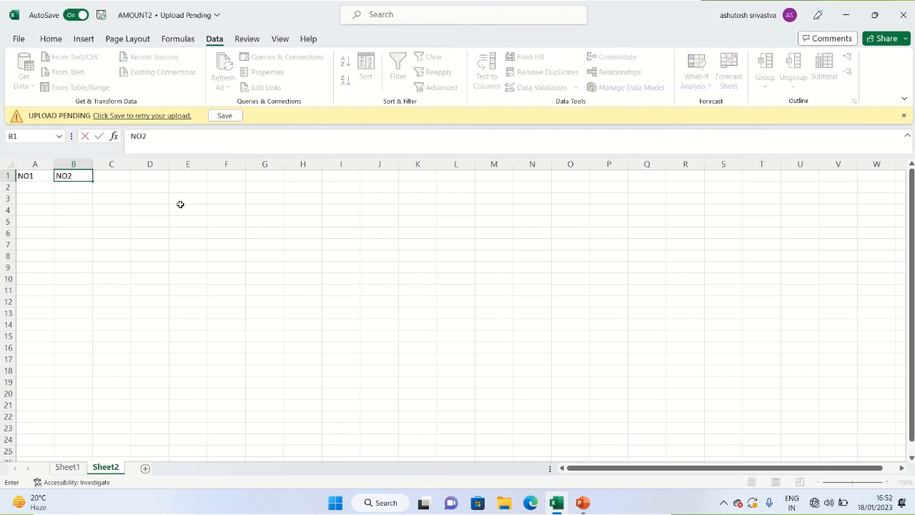
pyautogui.press('Return')
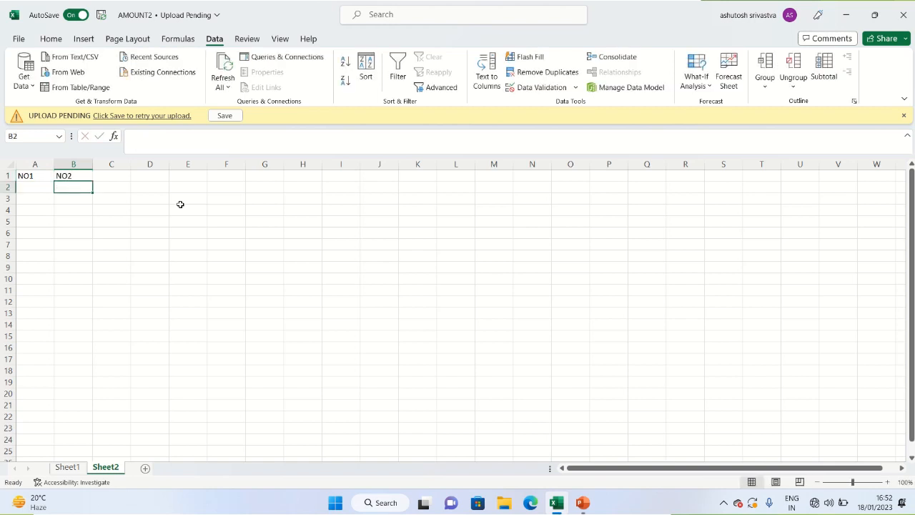
# - Add the heading NO3 in C1, beside the NO2 heading
pyautogui.press('Up')
pyautogui.press('Right')
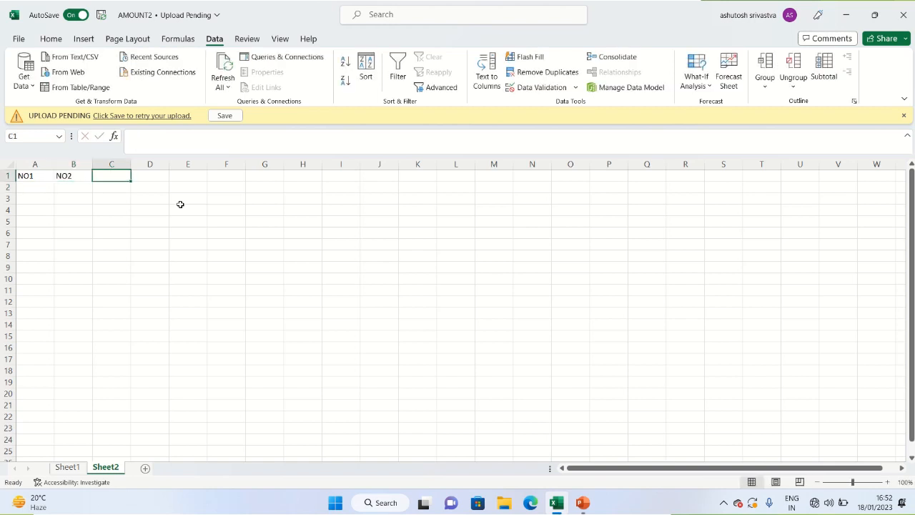
pyautogui.write('NO')
pyautogui.press('Tab')
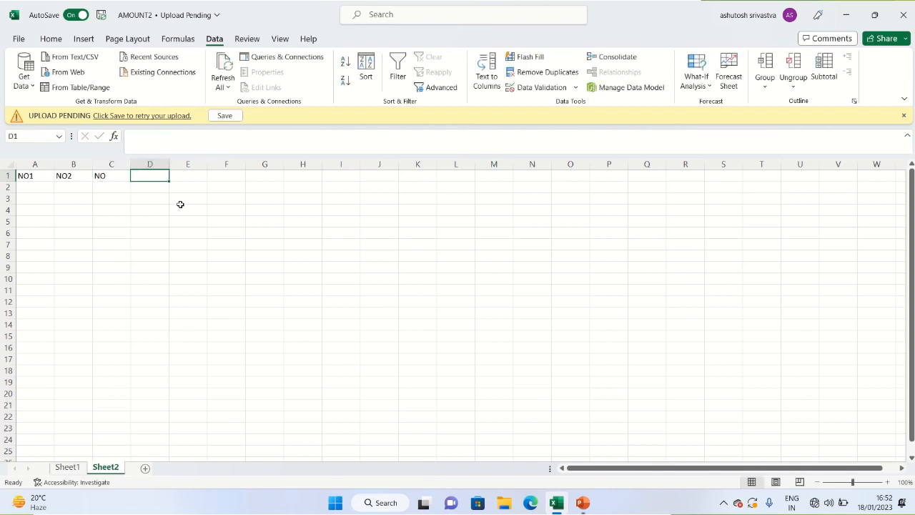
pyautogui.press('Left')
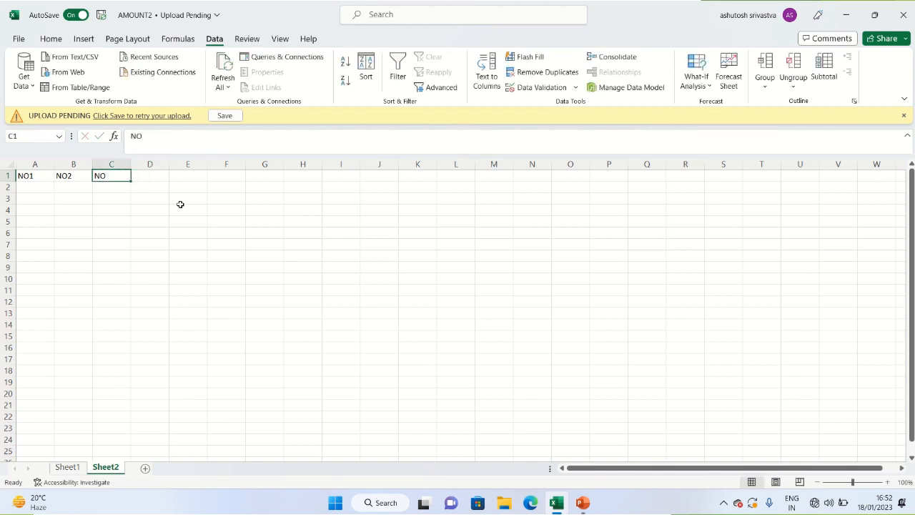
pyautogui.press('BackSpace')
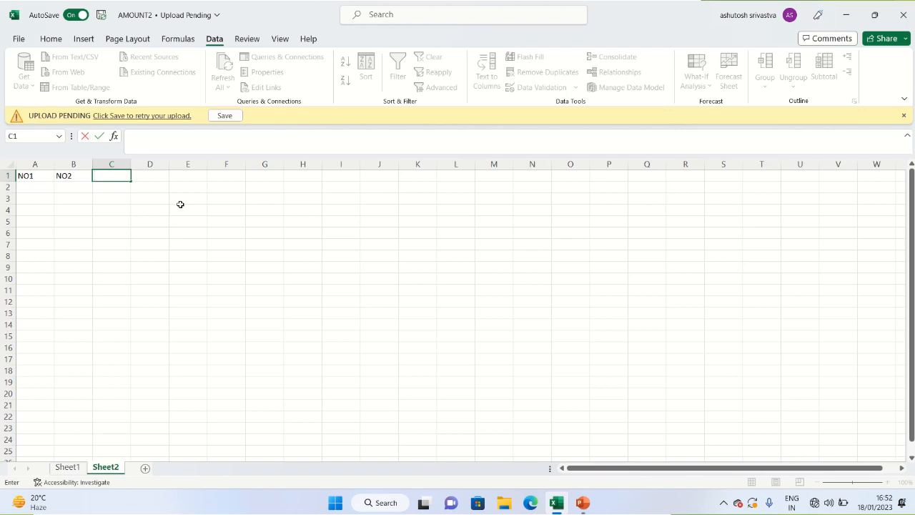
pyautogui.write('NO2')
pyautogui.press('BackSpace')
pyautogui.write('3')
pyautogui.press('Tab')
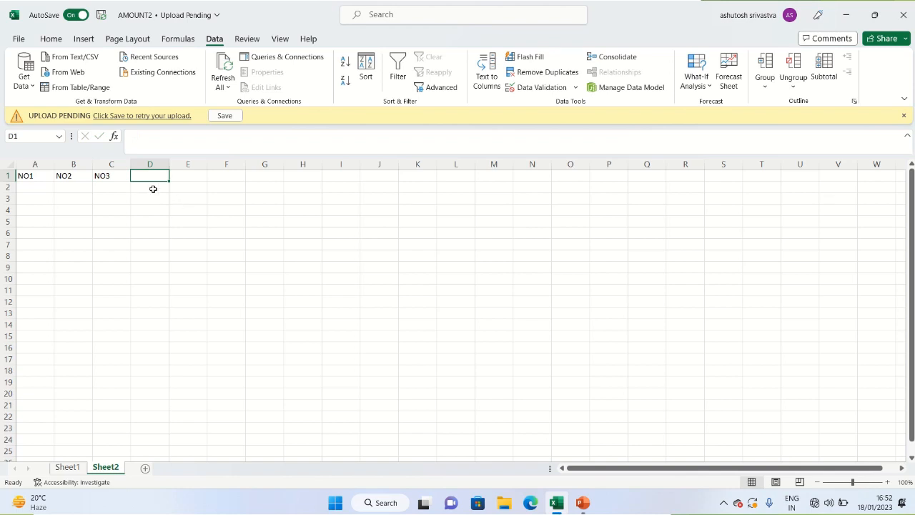
# - Enter 5 in A2 under NO1 and 6 in B2 under NO2
pyautogui.click(153, 188)
pyautogui.click(39, 191)
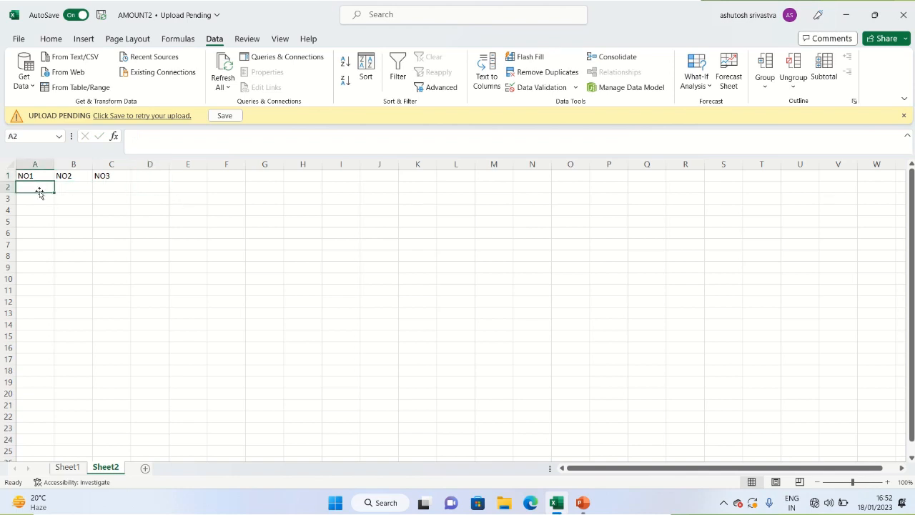
pyautogui.write('5')
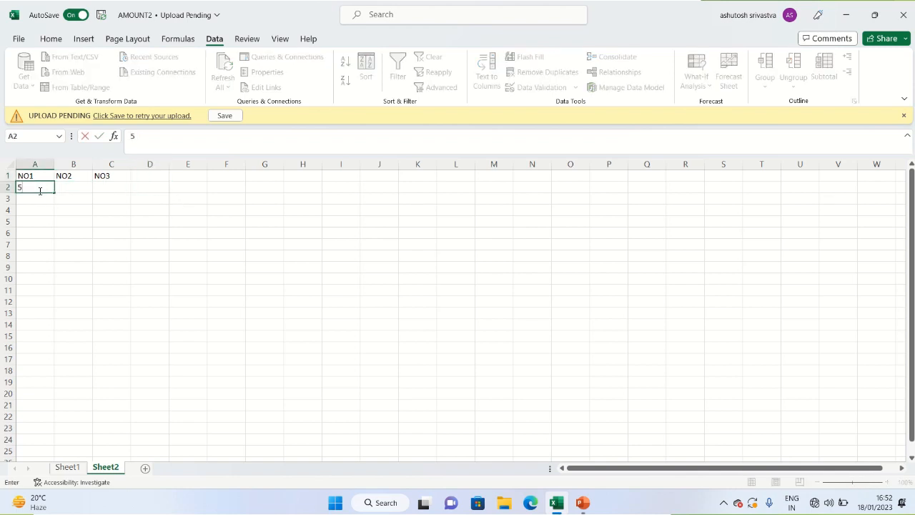
pyautogui.press('Tab')
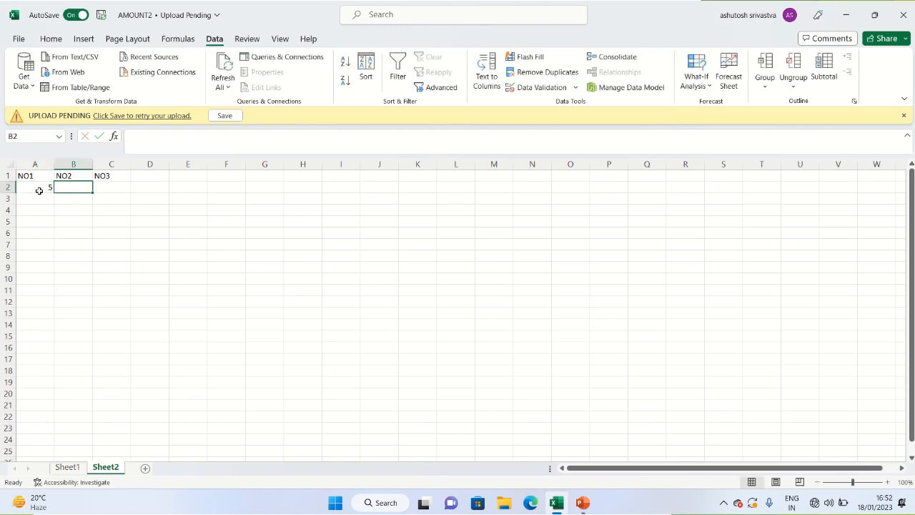
pyautogui.write('6')
pyautogui.press('Tab')
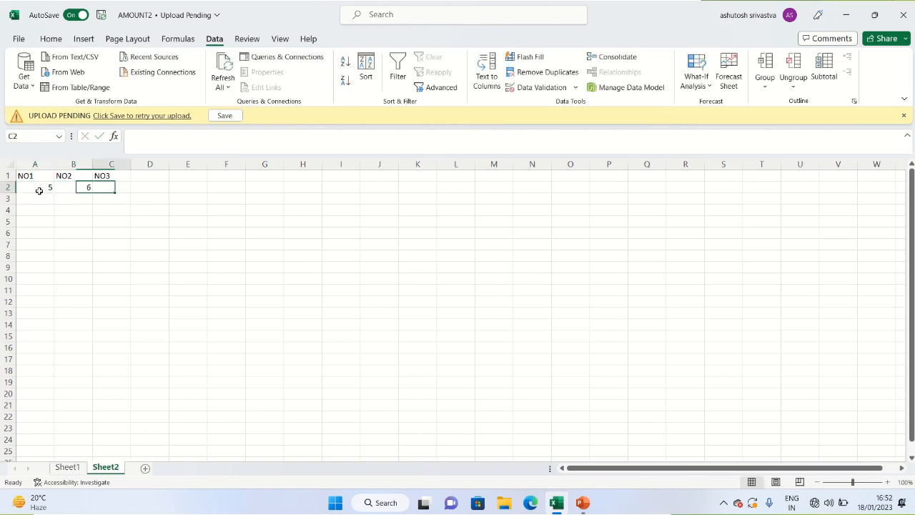
# - Fill row 3 with the values 4, 6 and 7 under NO1, NO2 and NO3
pyautogui.press('Down')
pyautogui.press('Left')
pyautogui.press('Left')
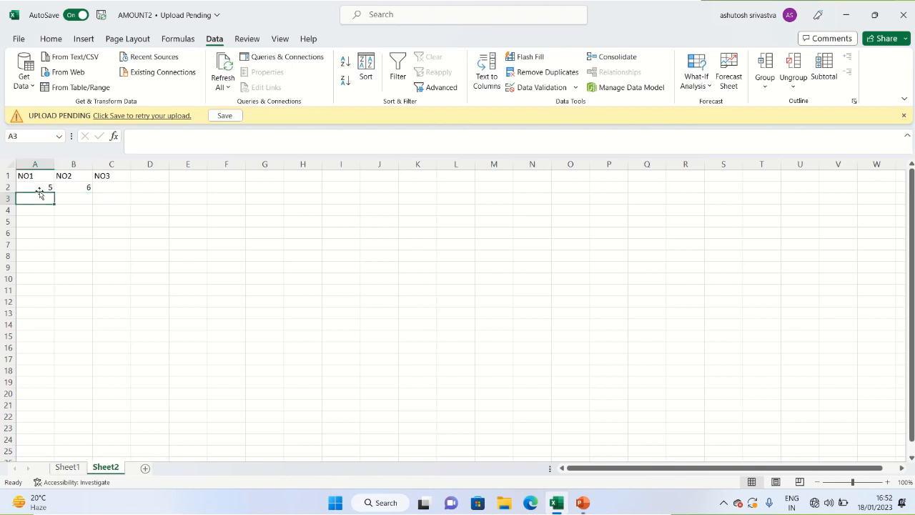
pyautogui.write('4')
pyautogui.press('Tab')
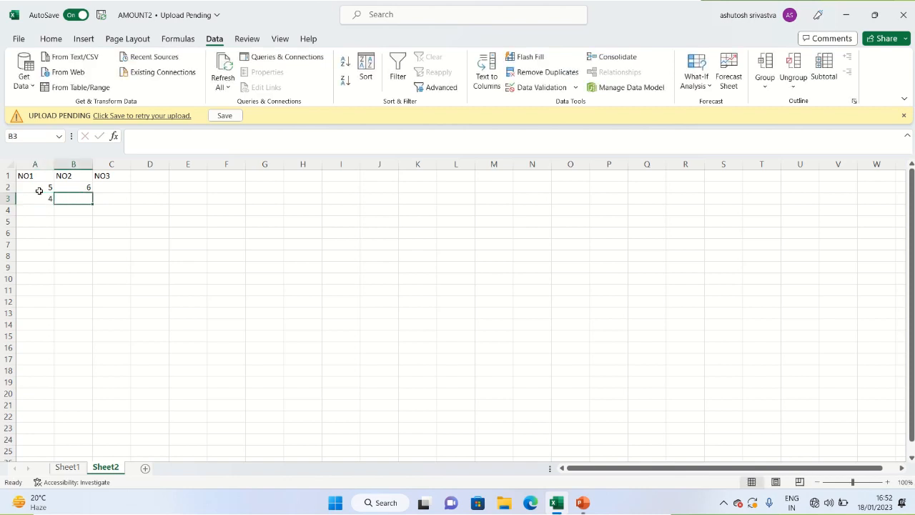
pyautogui.write('6')
pyautogui.press('Tab')
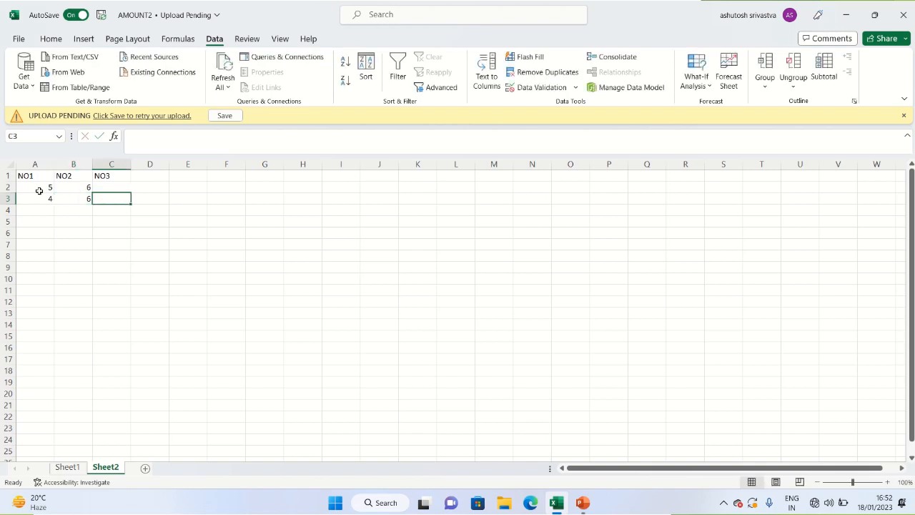
pyautogui.write('7')
pyautogui.press('Tab')
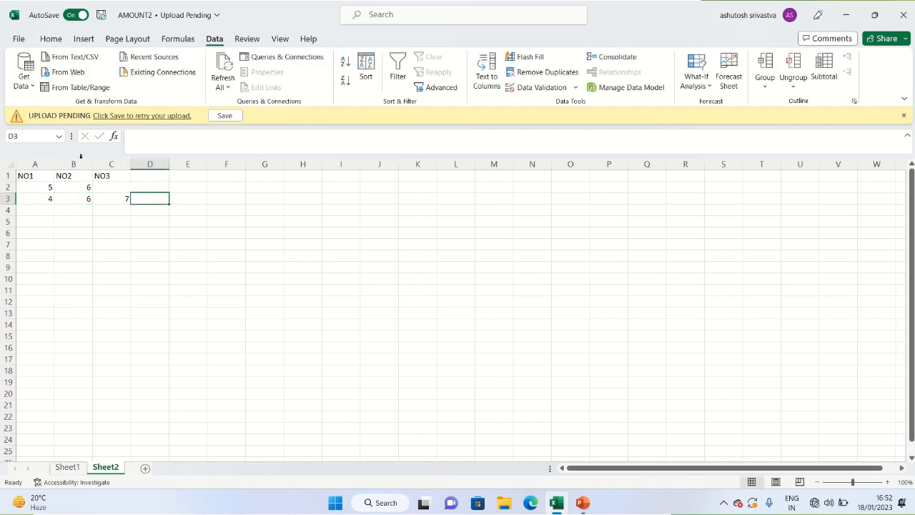
# - Calculate the sum of squares of row 2's NO1 and NO2 values in D2 with =SUMSQ(A2,B2)
pyautogui.click(159, 187)
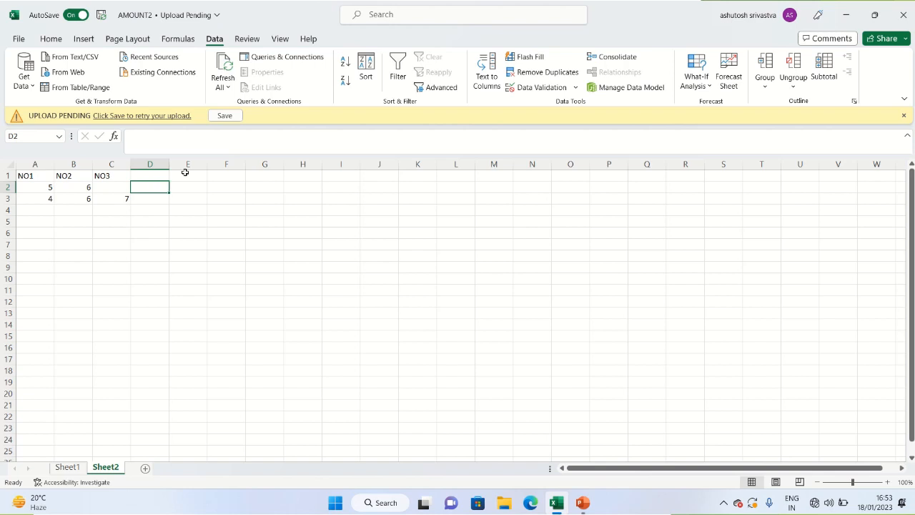
pyautogui.write('=S')
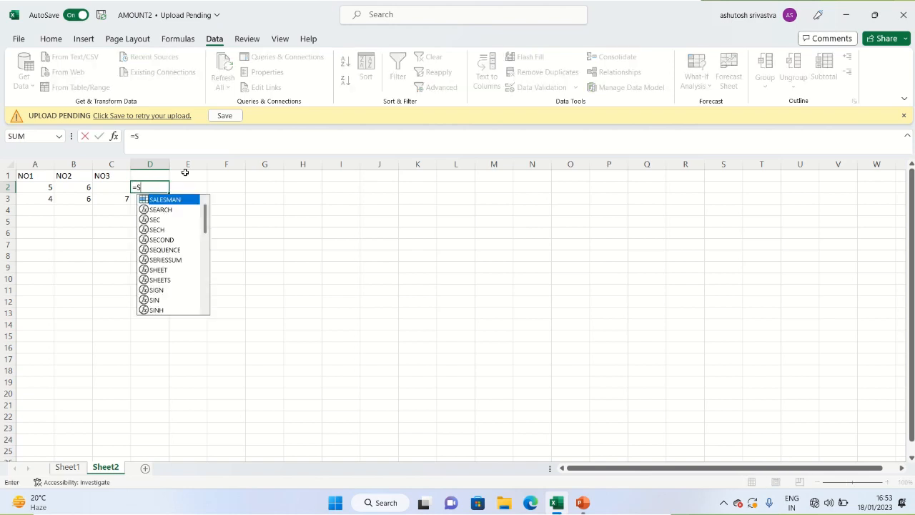
pyautogui.write('UMSQ')
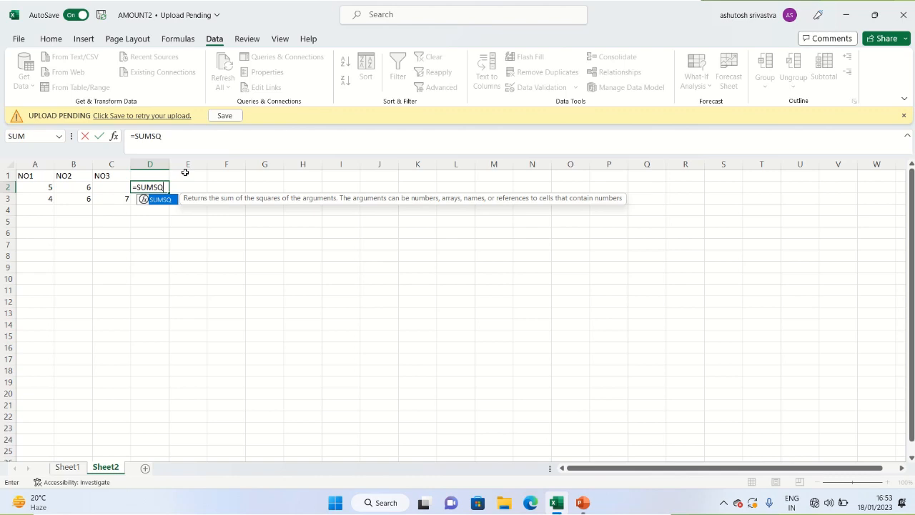
pyautogui.write('U')
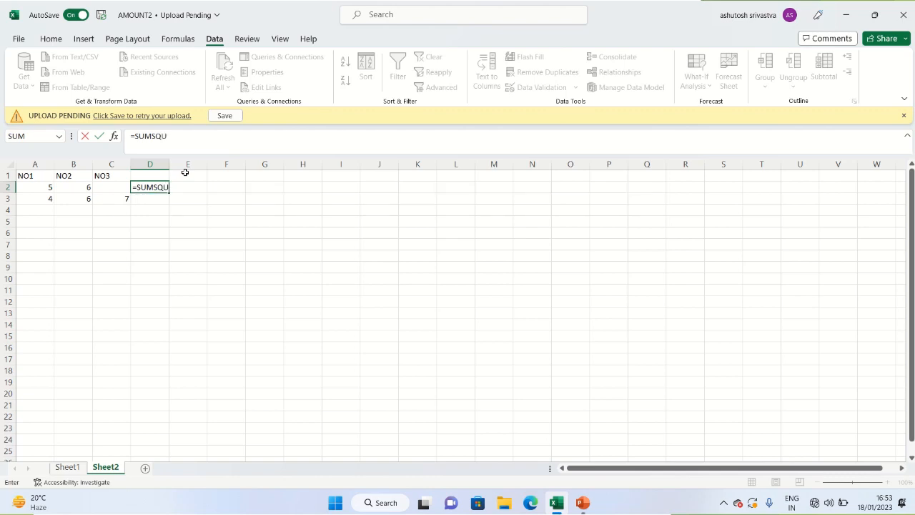
pyautogui.press('BackSpace')
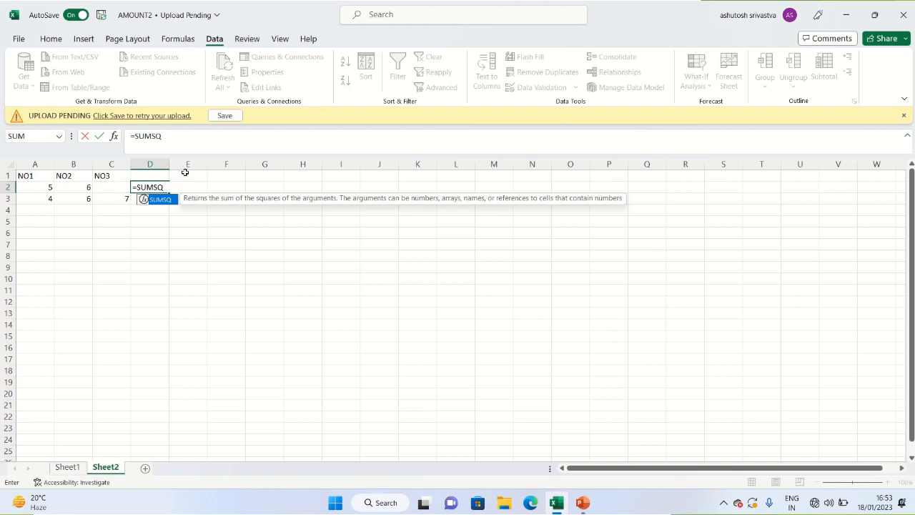
pyautogui.write('(')
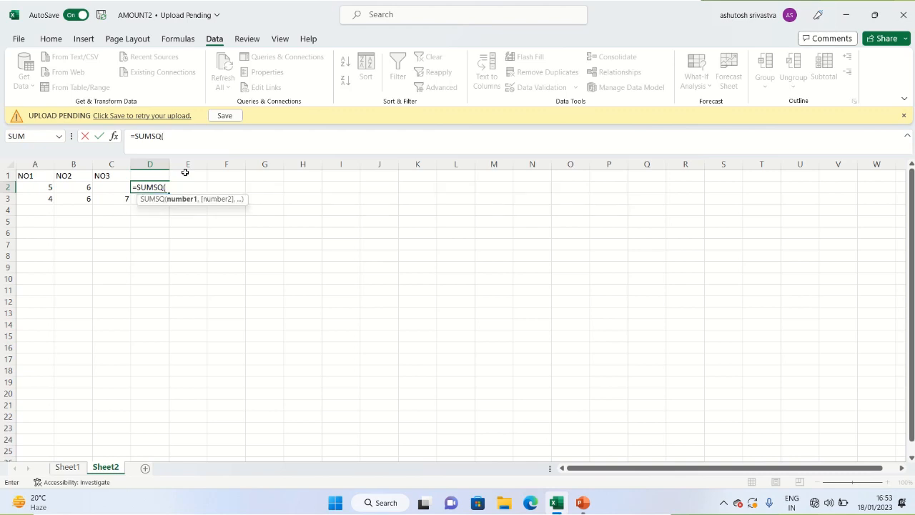
pyautogui.click(45, 187)
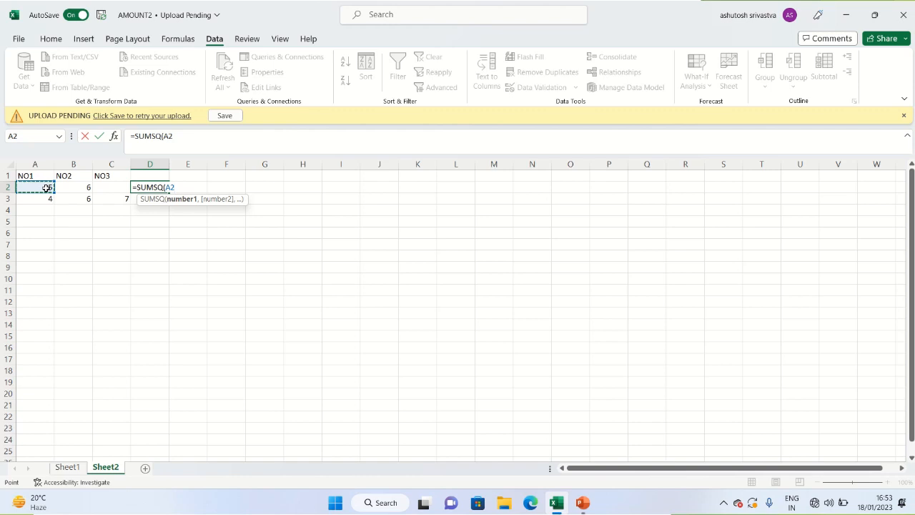
pyautogui.write(',')
pyautogui.click(75, 185)
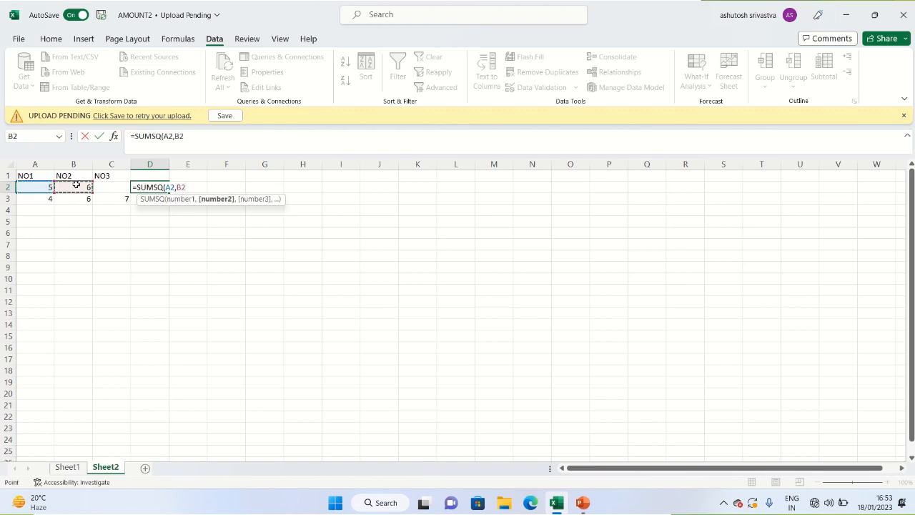
pyautogui.write(')')
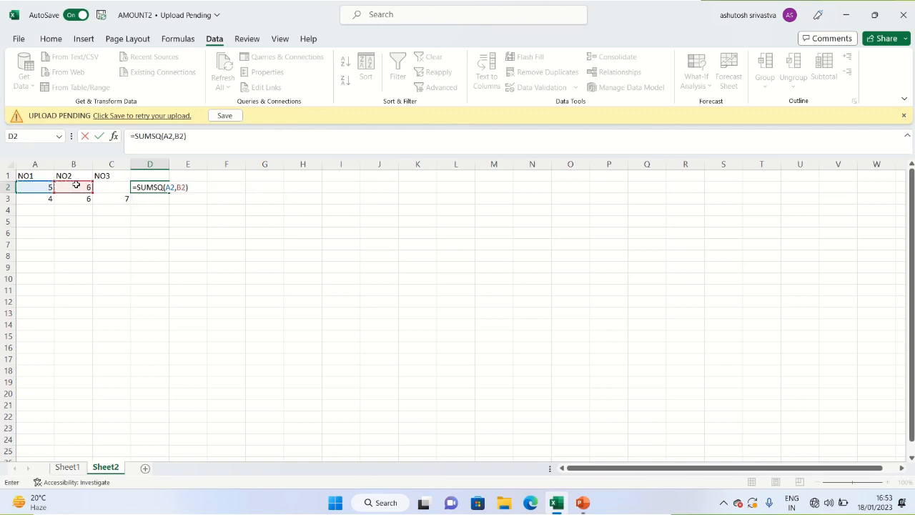
pyautogui.press('Return')
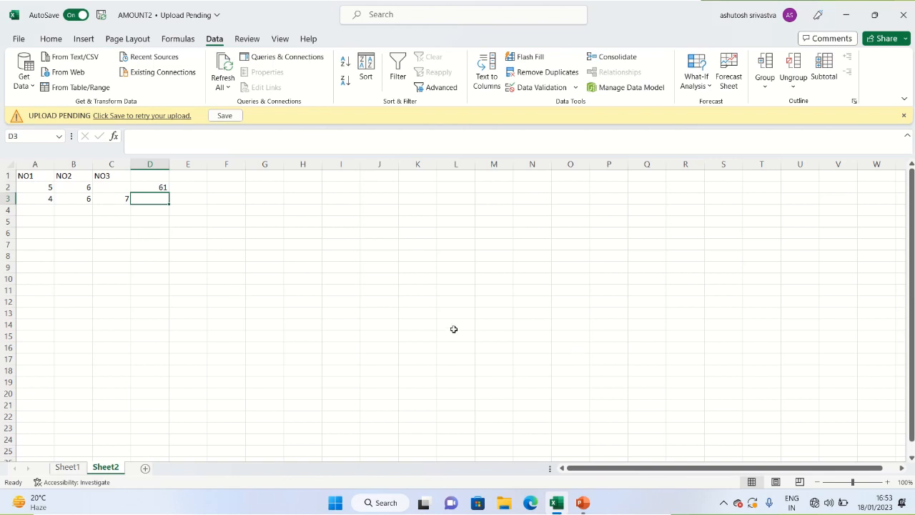
# - Cross-check row 2's sum of squares by entering the manual formula =A2^2+B2^2 in E2
pyautogui.click(453, 327)
pyautogui.click(211, 186)
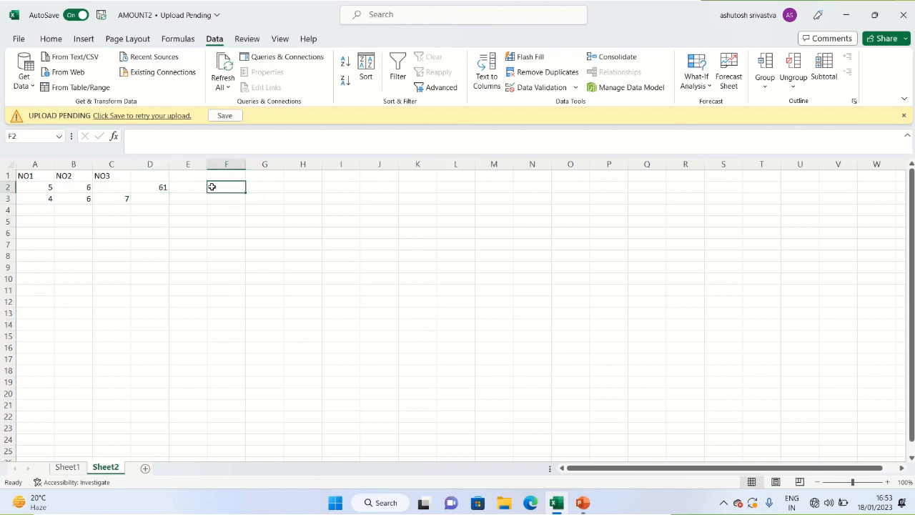
pyautogui.click(191, 187)
pyautogui.write('=')
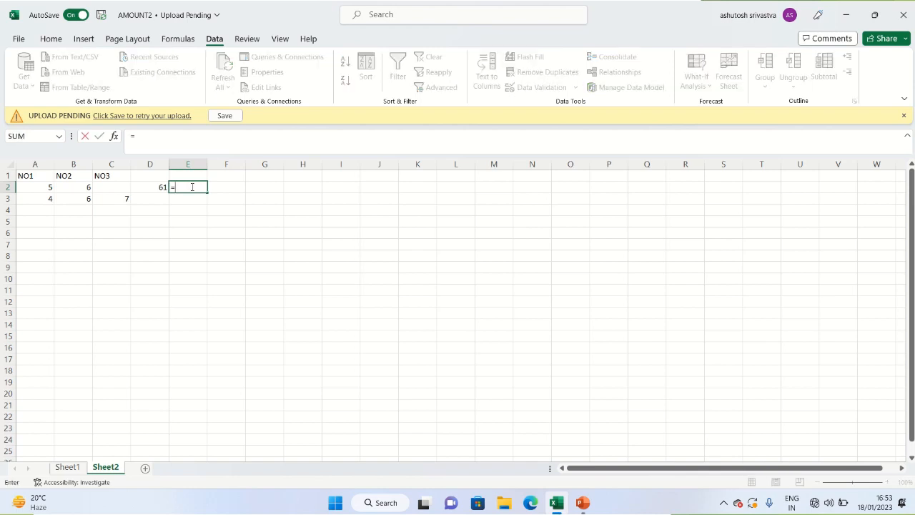
pyautogui.click(49, 186)
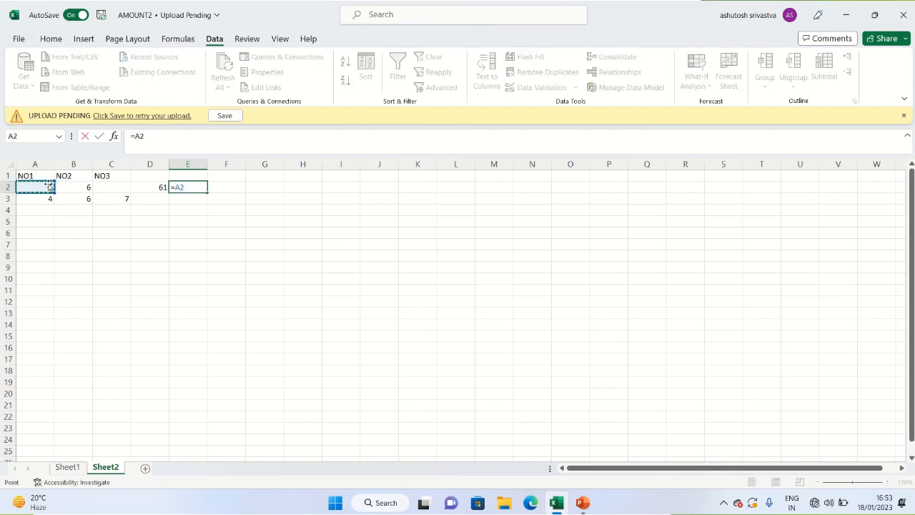
pyautogui.write('^2+')
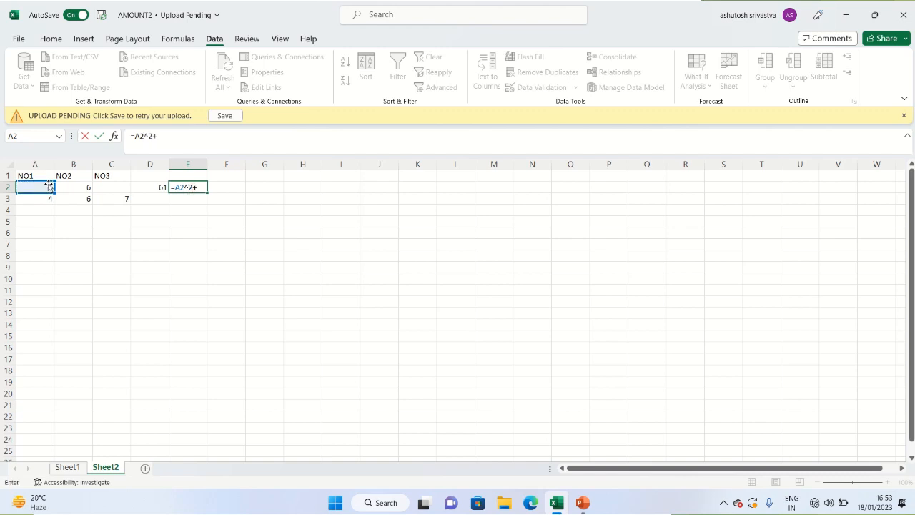
pyautogui.click(85, 187)
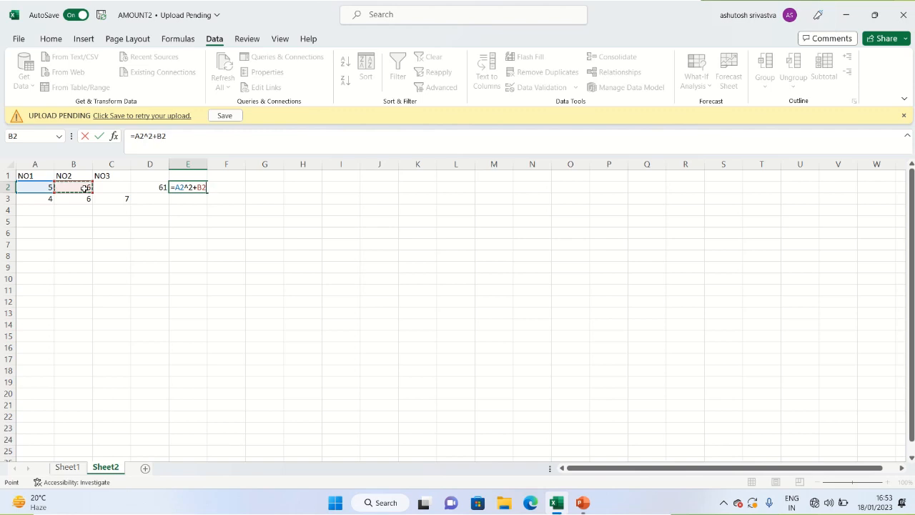
pyautogui.write('^2')
pyautogui.press('Return')
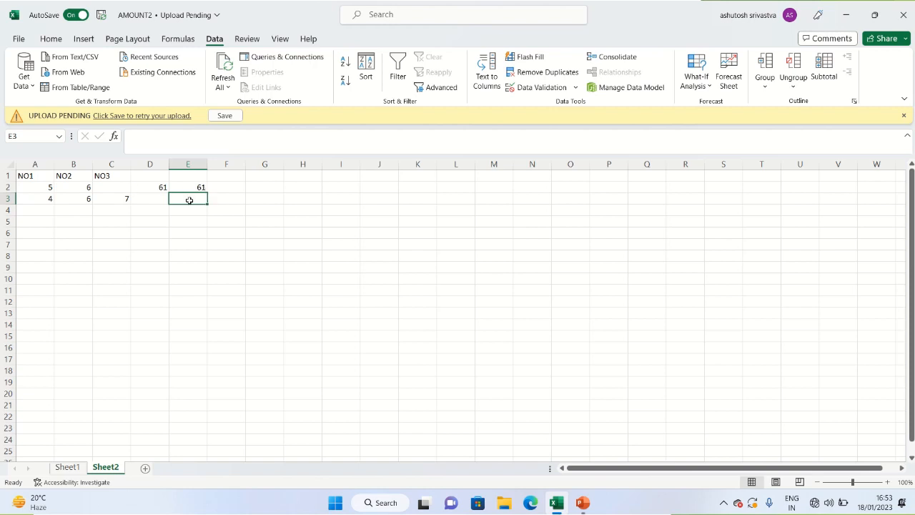
# - Calculate the sum of squares of all three row 3 values in D3 with =SUMSQ(A3,B3,C3)
pyautogui.click(162, 199)
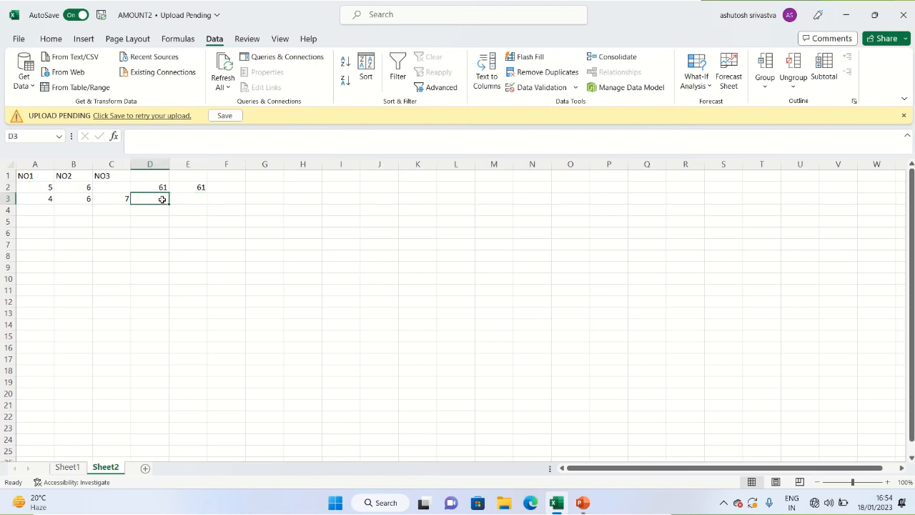
pyautogui.write('=')
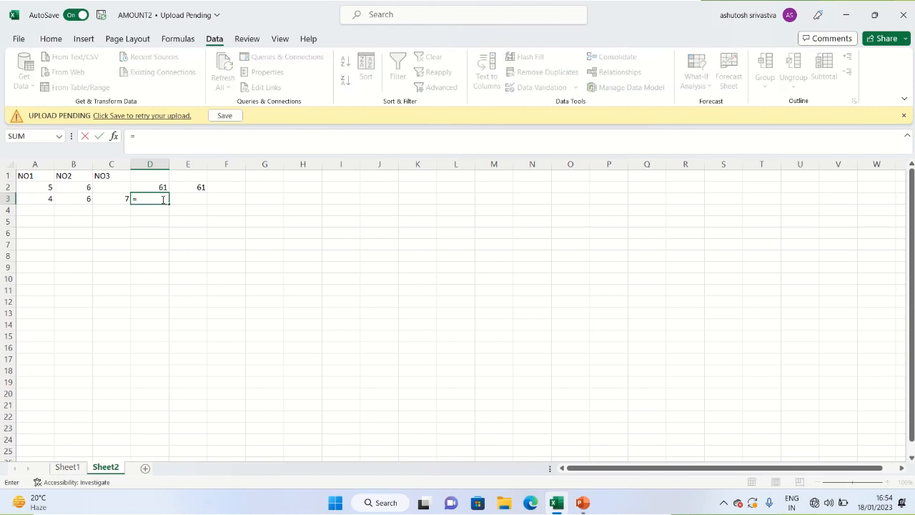
pyautogui.write('SUM')
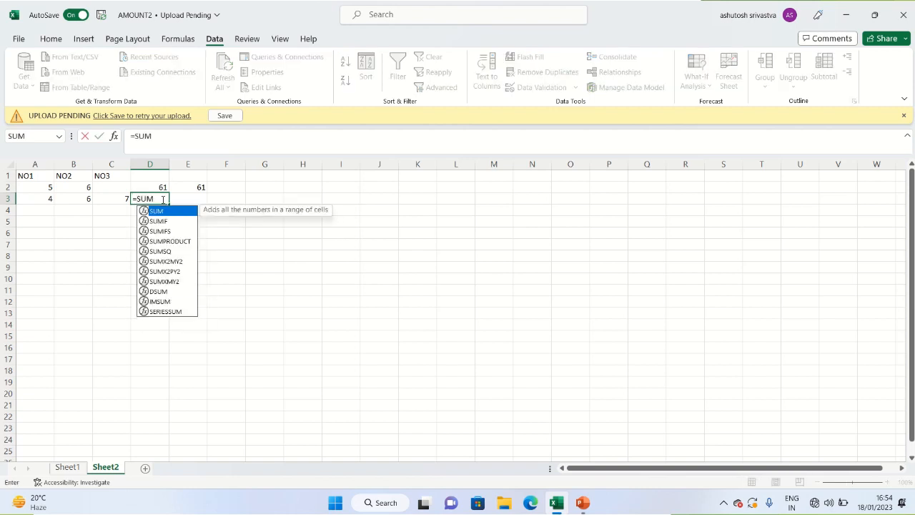
pyautogui.write('S')
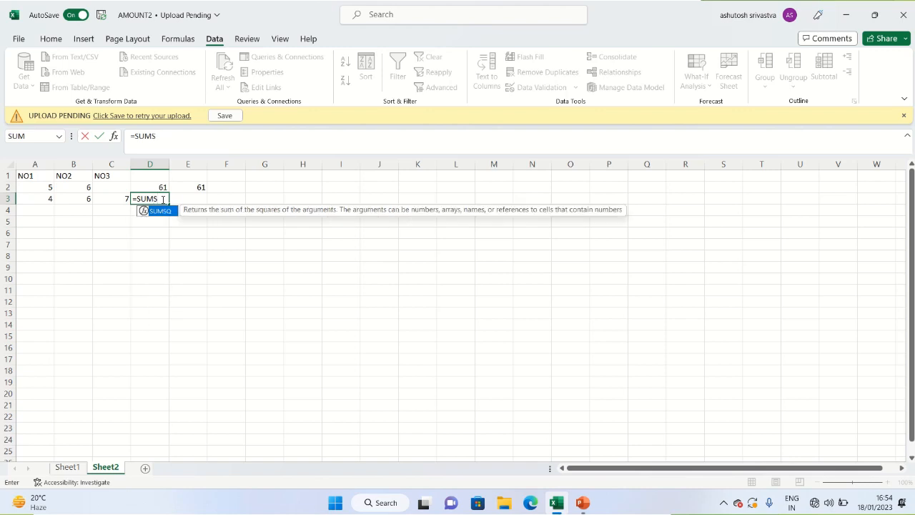
pyautogui.write('Q(')
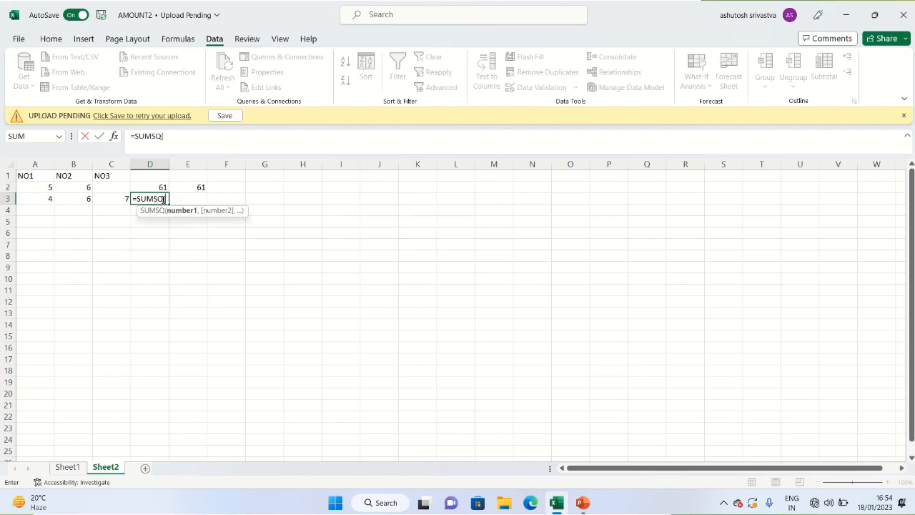
pyautogui.click(46, 200)
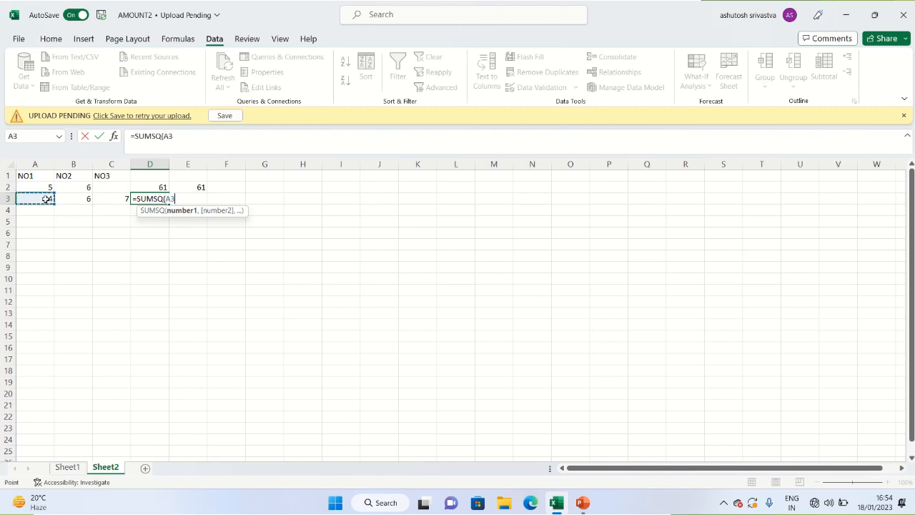
pyautogui.write(',')
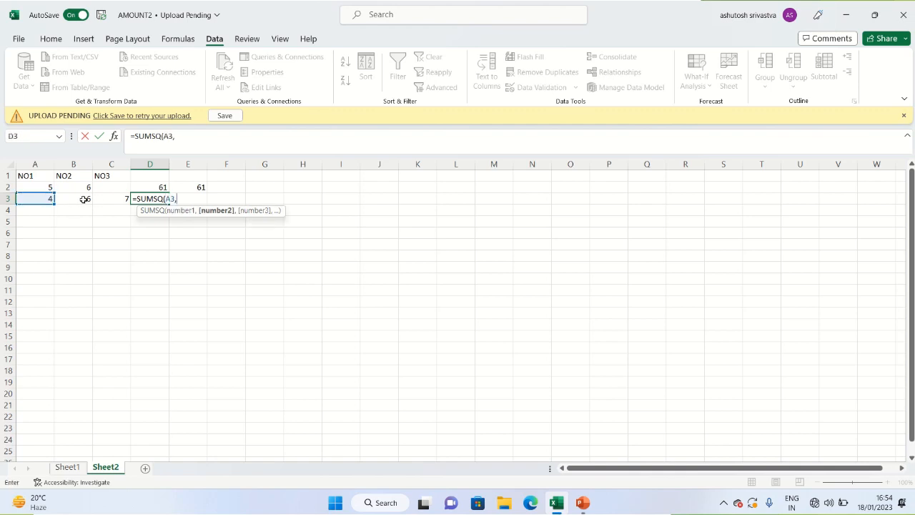
pyautogui.click(82, 200)
pyautogui.write(',')
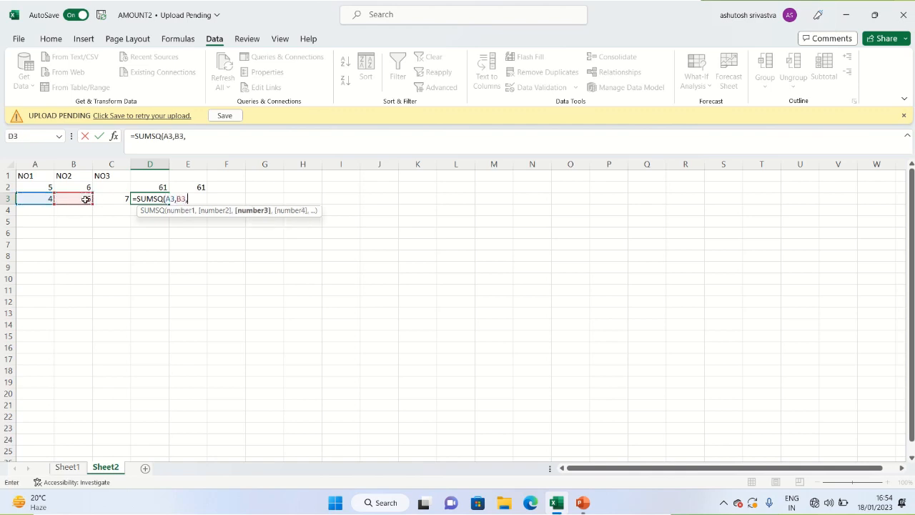
pyautogui.click(113, 199)
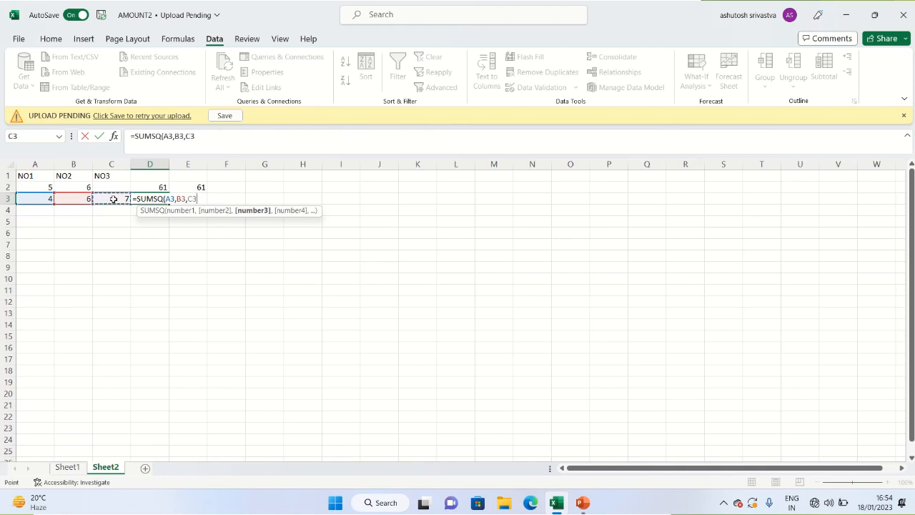
pyautogui.write(')')
pyautogui.press('Return')
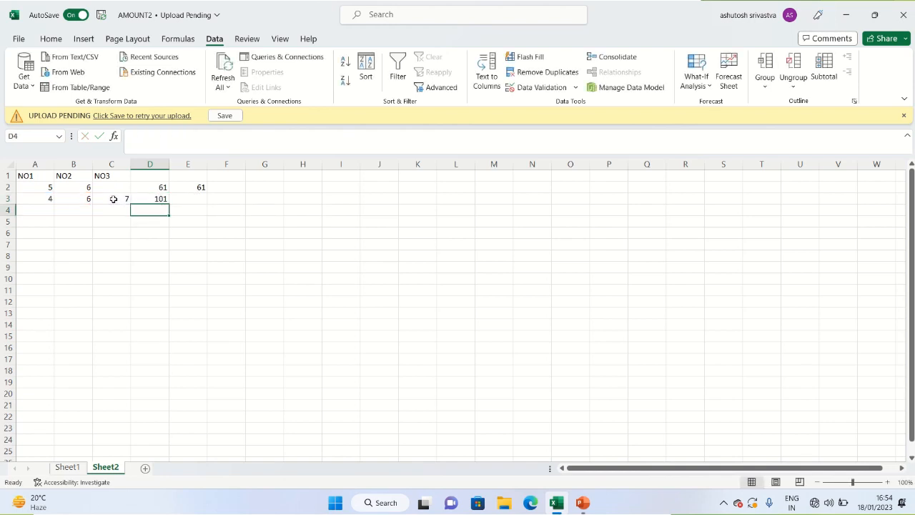
pyautogui.click(249, 214)
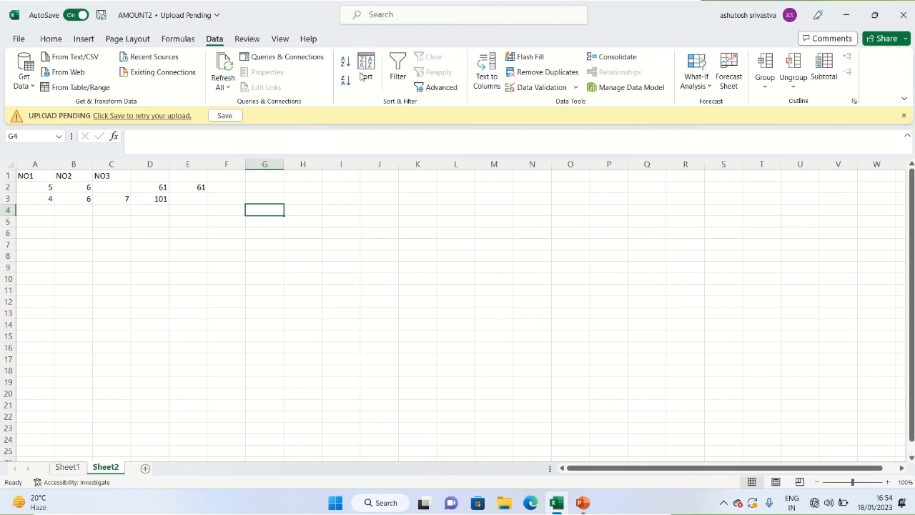
pyautogui.moveTo(532, 1)
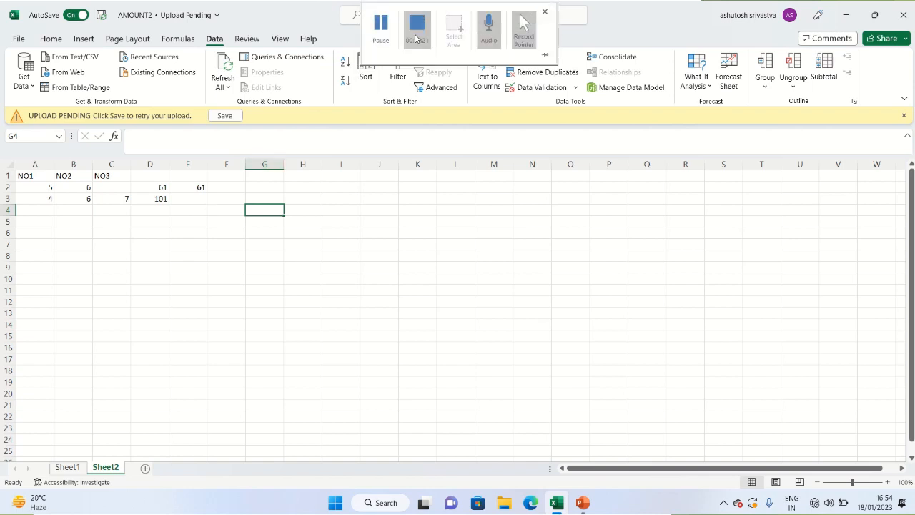
pyautogui.click(385, 37)
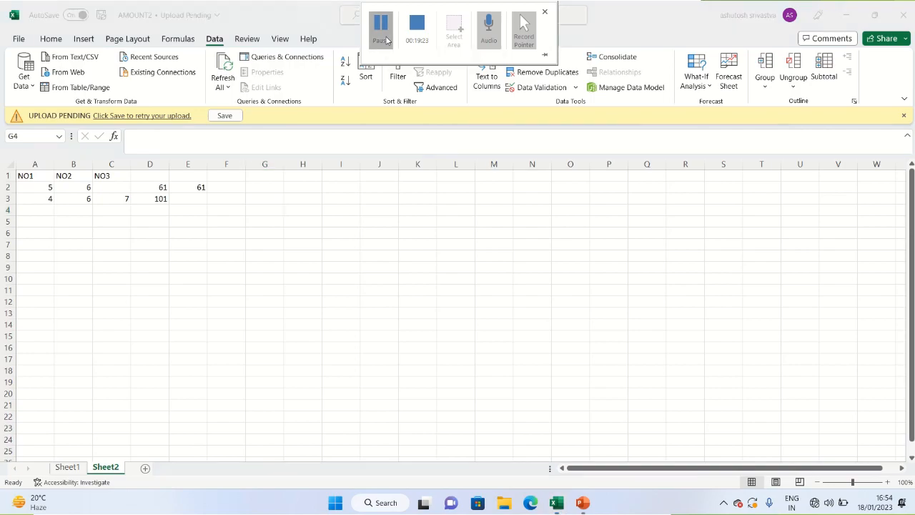